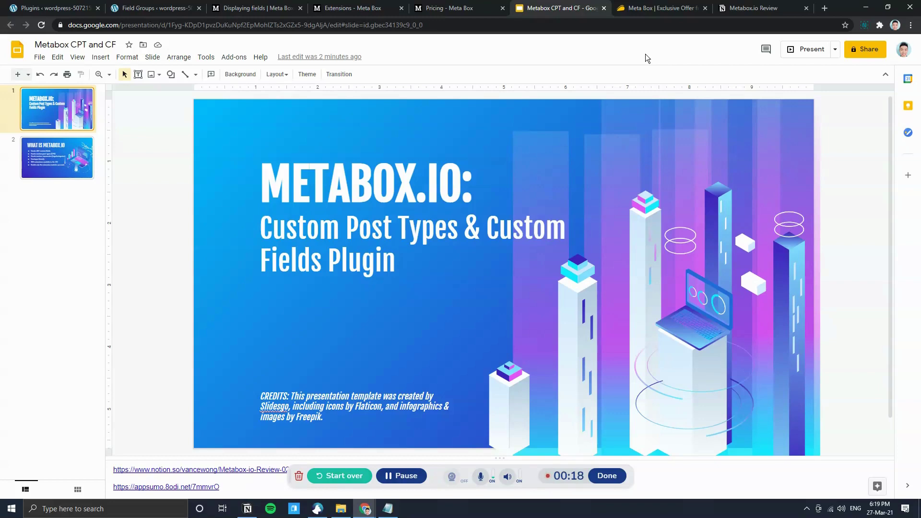
# Examine the Meta Box deal page on AppSumo, from the product overview to the license tier comparison.
pyautogui.click(641, 8)
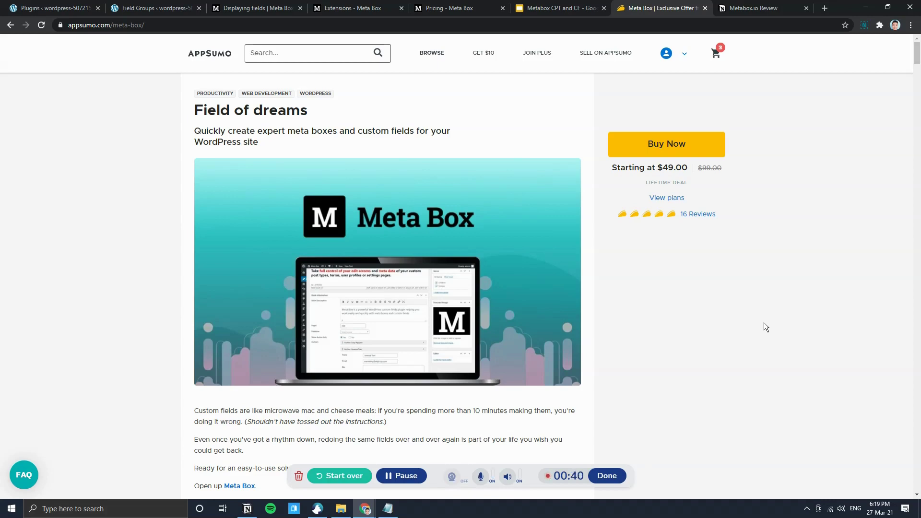
pyautogui.scroll(-3, 763, 327)
pyautogui.scroll(-1, 758, 331)
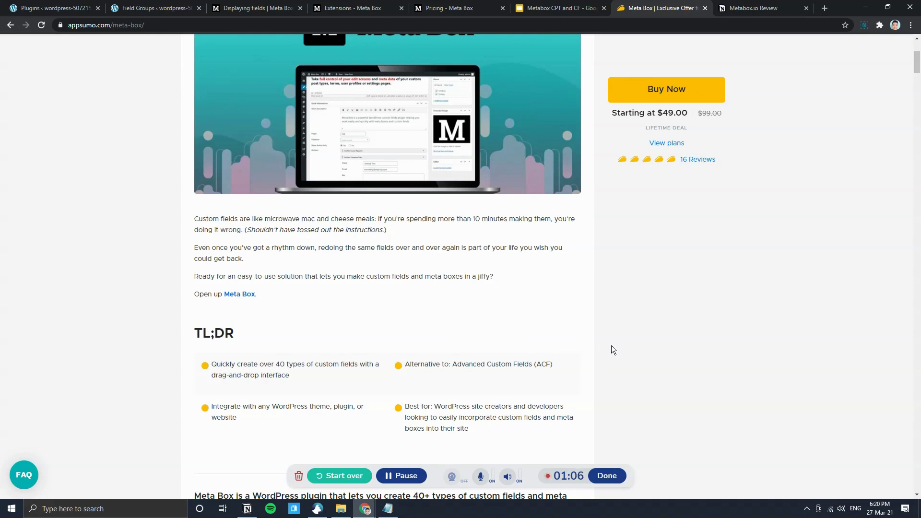
pyautogui.scroll(2, 611, 345)
pyautogui.scroll(2, 610, 345)
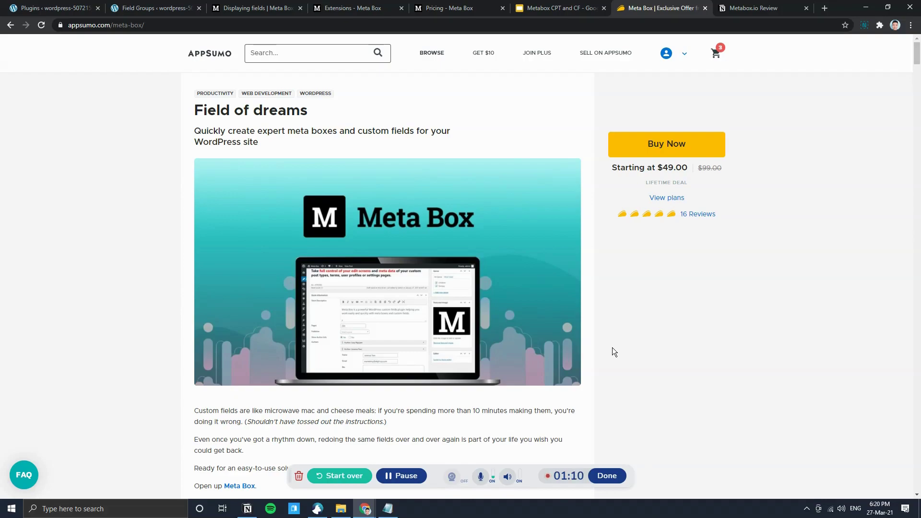
pyautogui.scroll(-10, 612, 347)
pyautogui.scroll(-6, 612, 350)
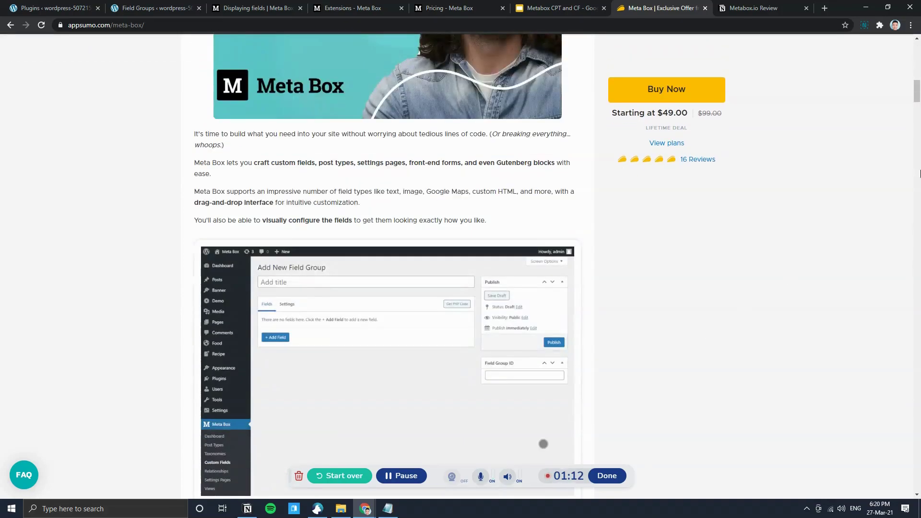
pyautogui.moveTo(915, 98); pyautogui.dragTo(915, 220)
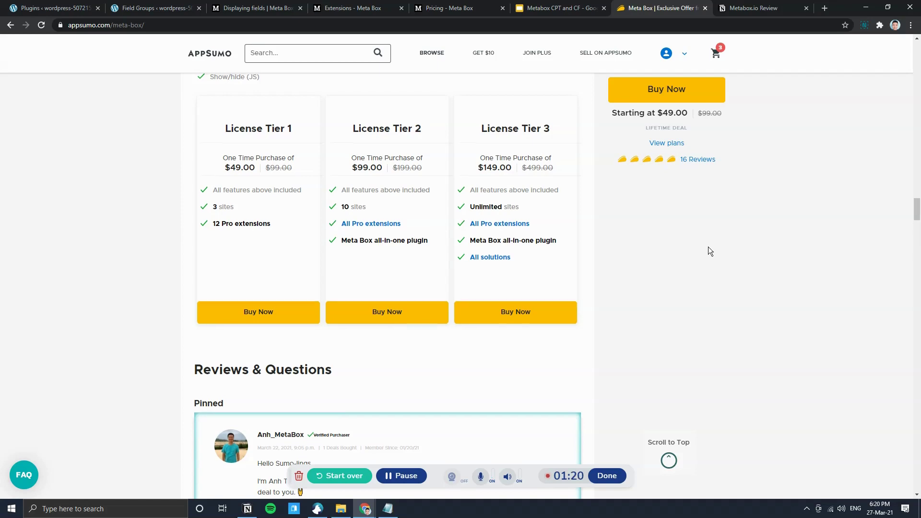
pyautogui.scroll(1, 709, 250)
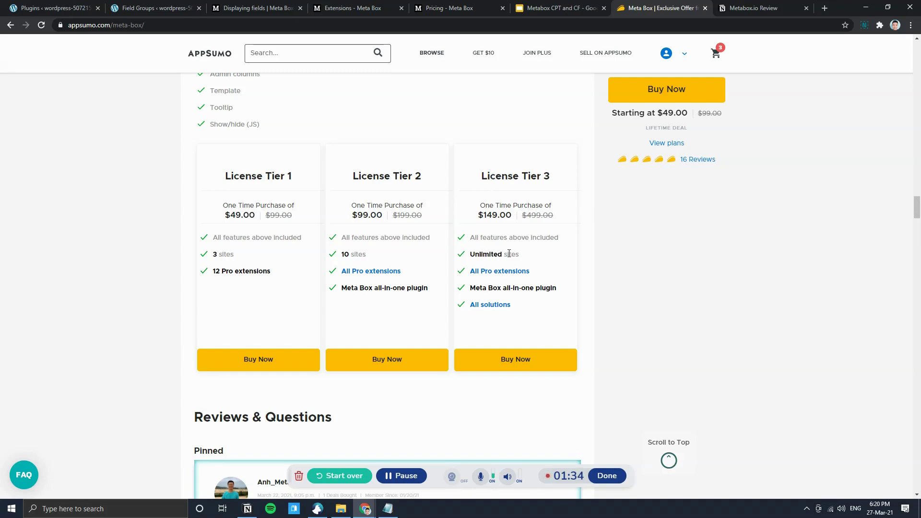
# Open the License Tier 3 "All solutions" page separately, view the solutions and close it.
pyautogui.rightClick(490, 308)
pyautogui.click(521, 311)
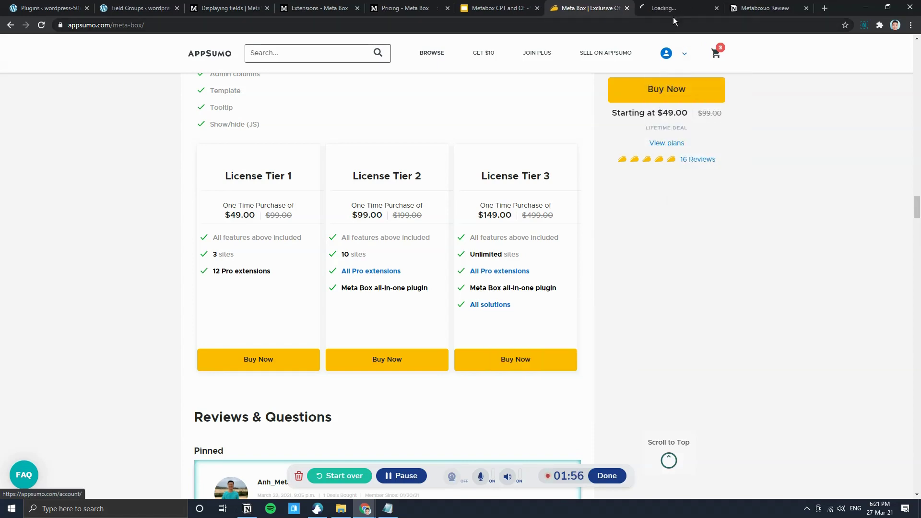
pyautogui.click(672, 11)
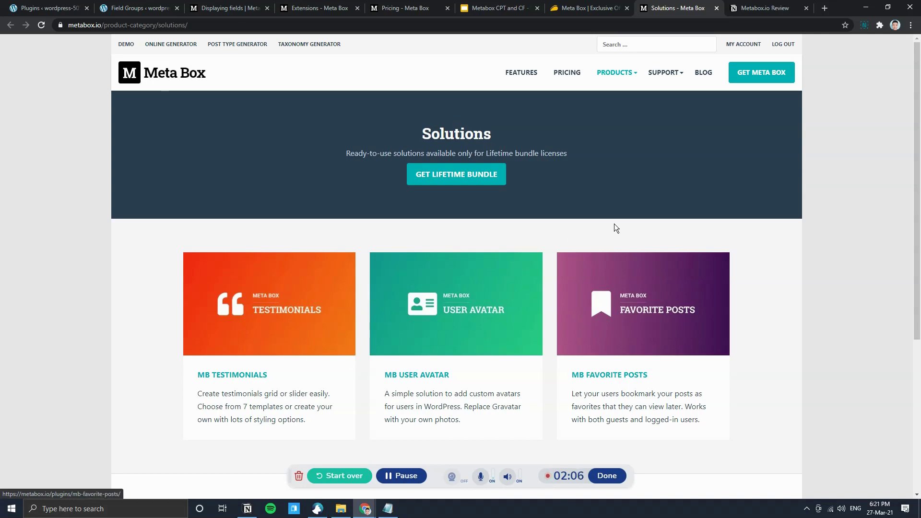
pyautogui.click(716, 8)
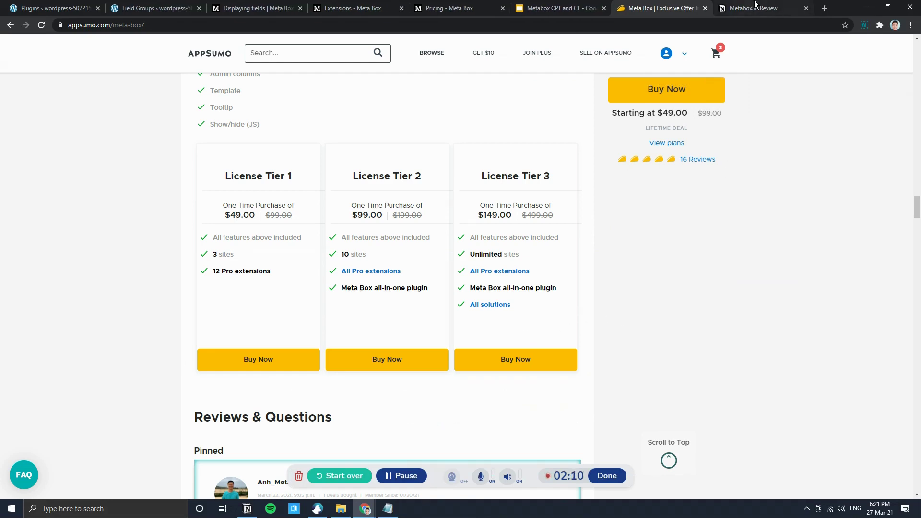
# View the Metabox.io Review page and show the "What is Metabox.io" slide of the presentation.
pyautogui.click(754, 8)
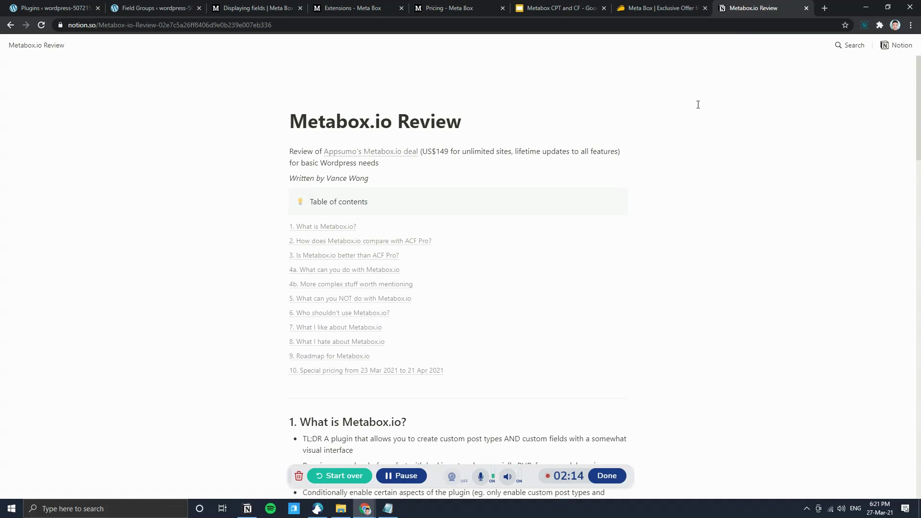
pyautogui.click(671, 13)
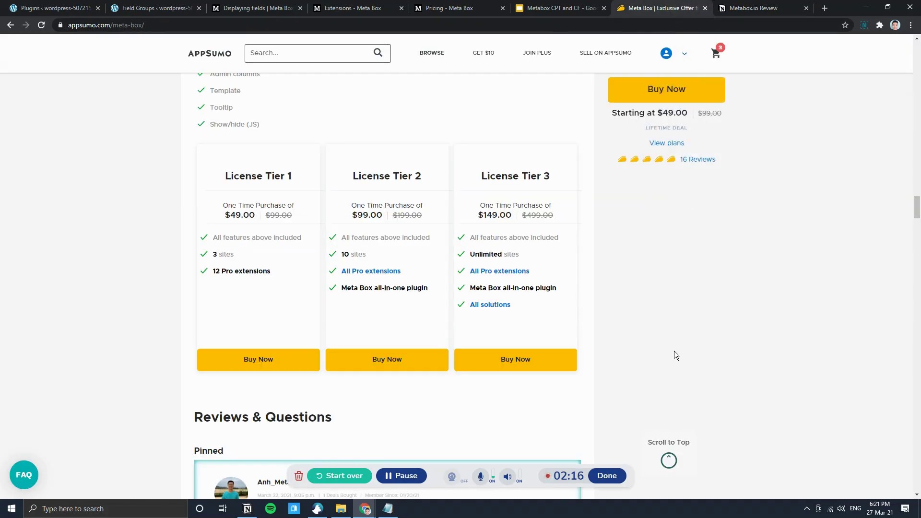
pyautogui.click(572, 13)
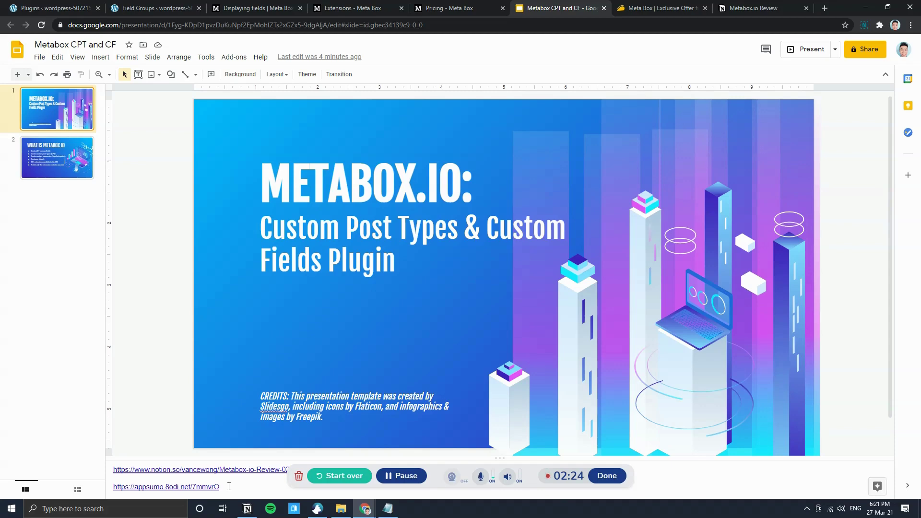
pyautogui.click(84, 164)
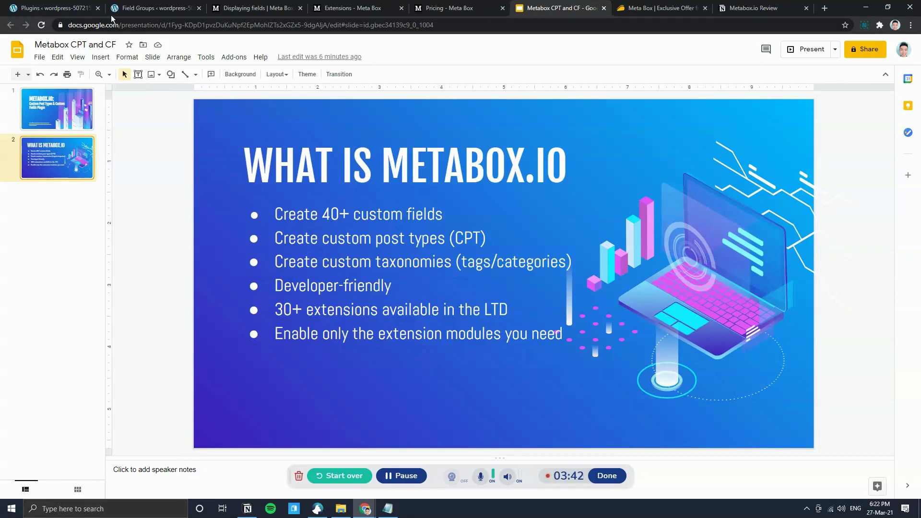
# Filter the WordPress site's installed plugins to active ones and glance at the Meta Box Displaying Fields documentation.
pyautogui.click(44, 6)
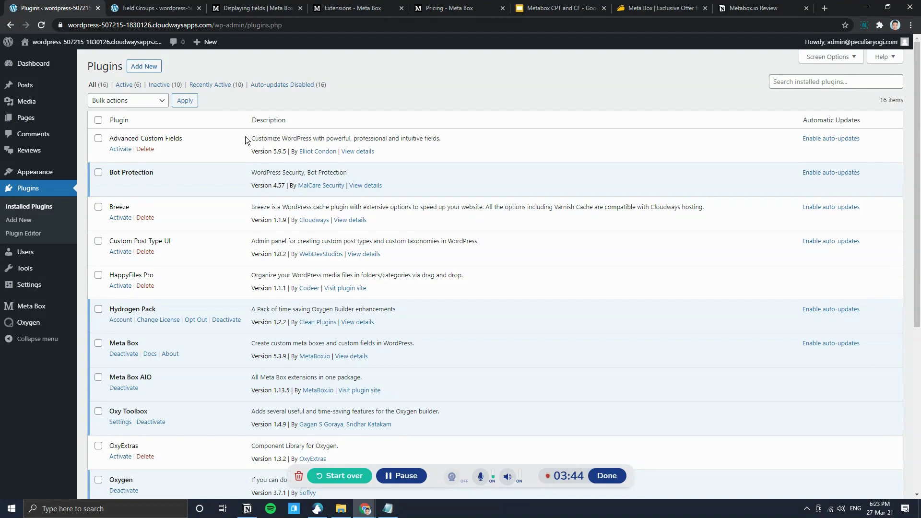
pyautogui.click(137, 89)
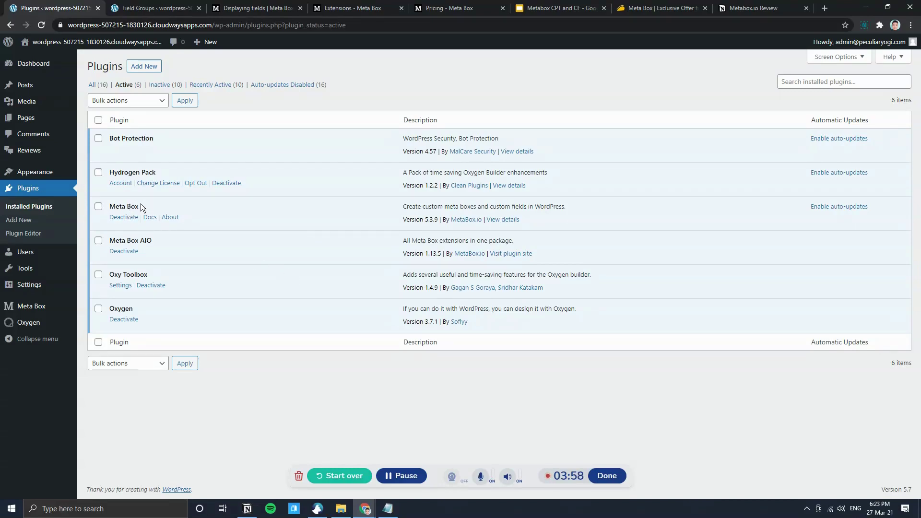
pyautogui.moveTo(139, 206); pyautogui.dragTo(111, 207)
pyautogui.click(112, 207)
pyautogui.click(266, 6)
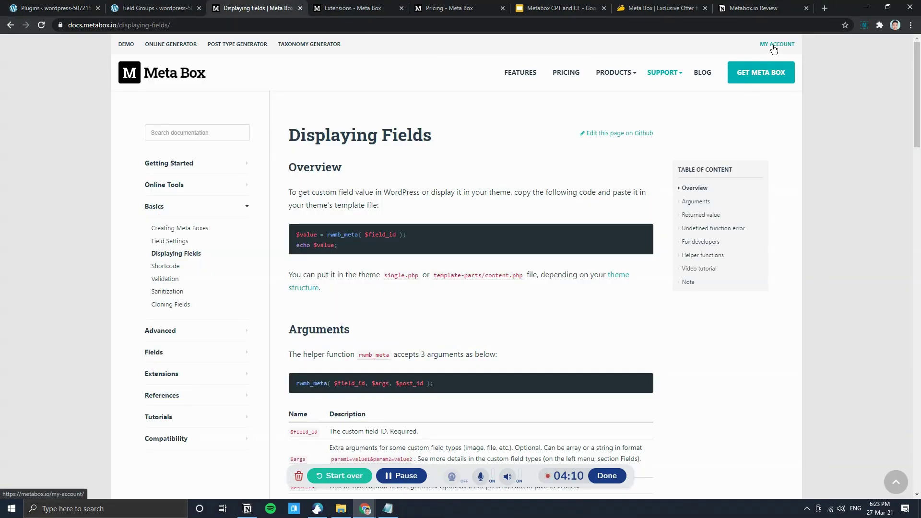
pyautogui.click(58, 10)
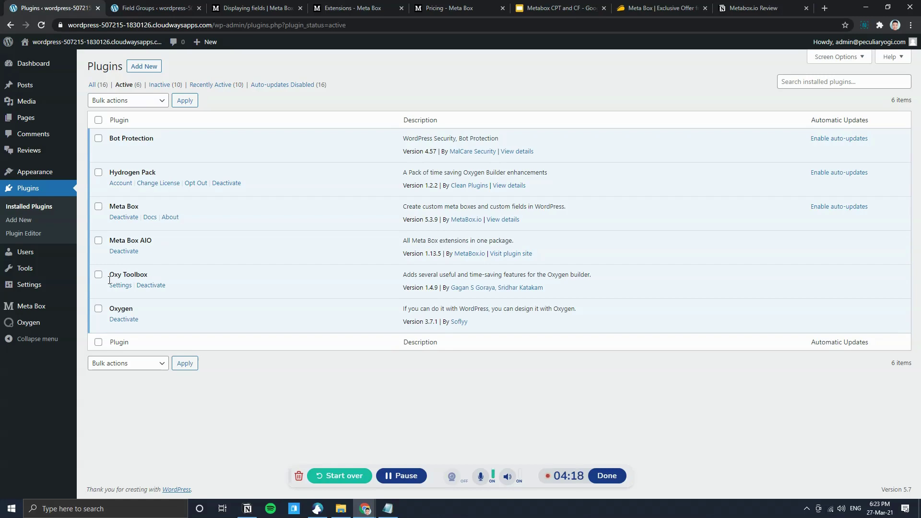
# View the Meta Box welcome page in WordPress and open the plugin's list of available extensions.
pyautogui.moveTo(56, 307)
pyautogui.click(89, 308)
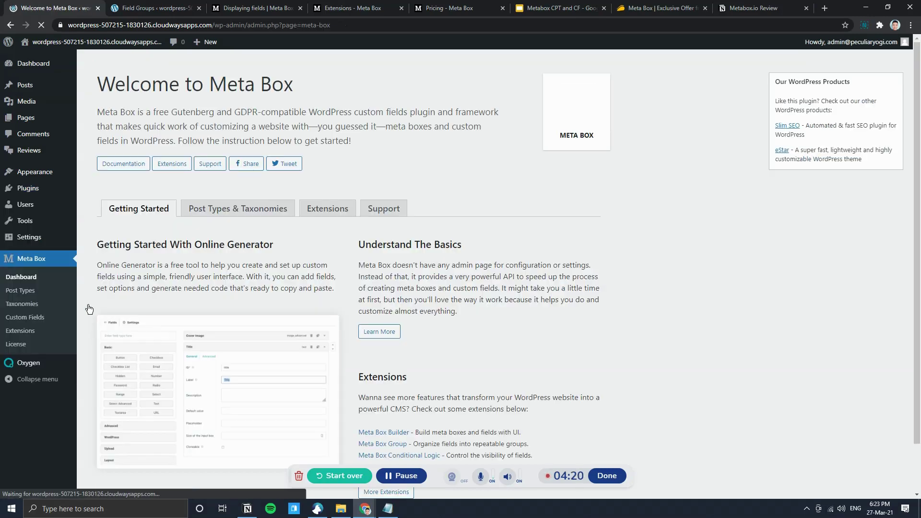
pyautogui.scroll(-2, 129, 311)
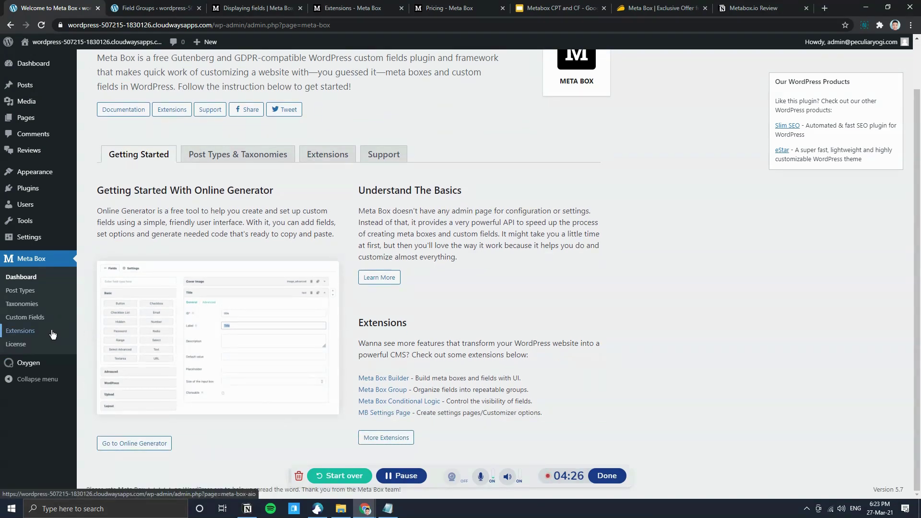
pyautogui.click(53, 334)
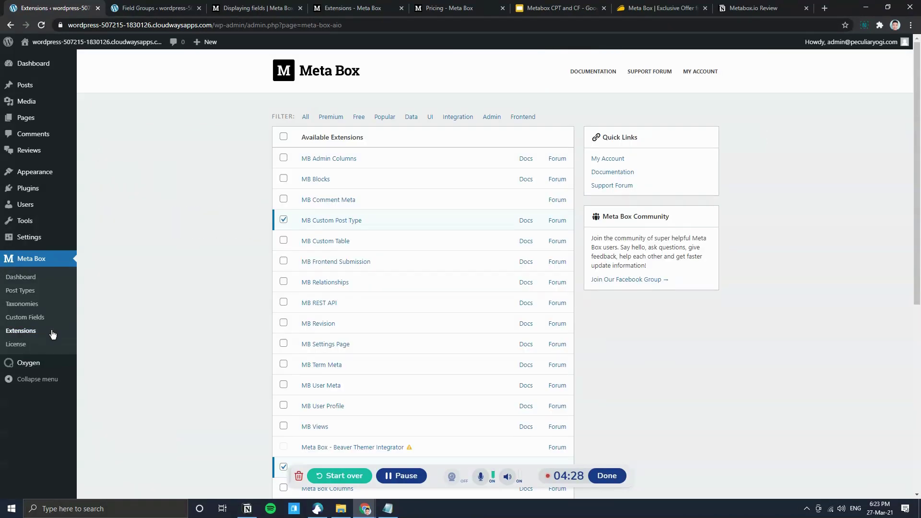
# Select all available Meta Box extensions at once and look through the list.
pyautogui.click(283, 136)
pyautogui.scroll(-7, 235, 220)
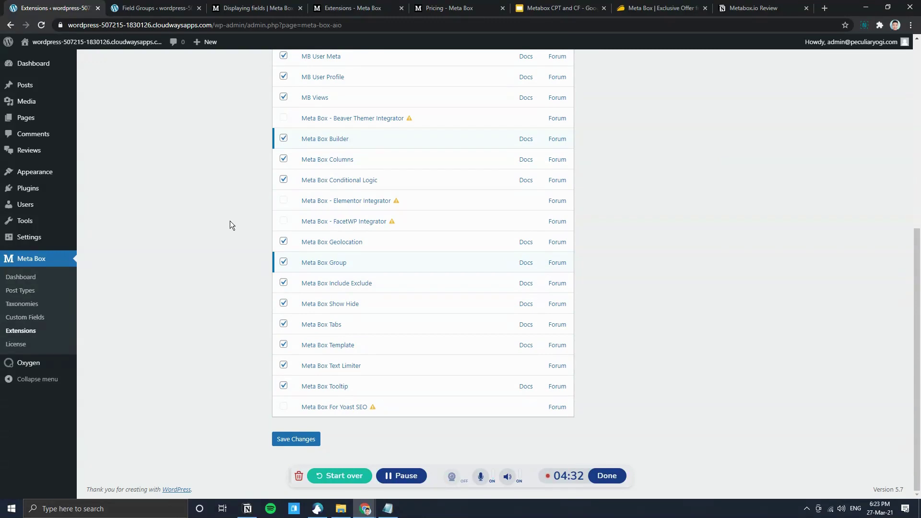
pyautogui.scroll(2, 230, 220)
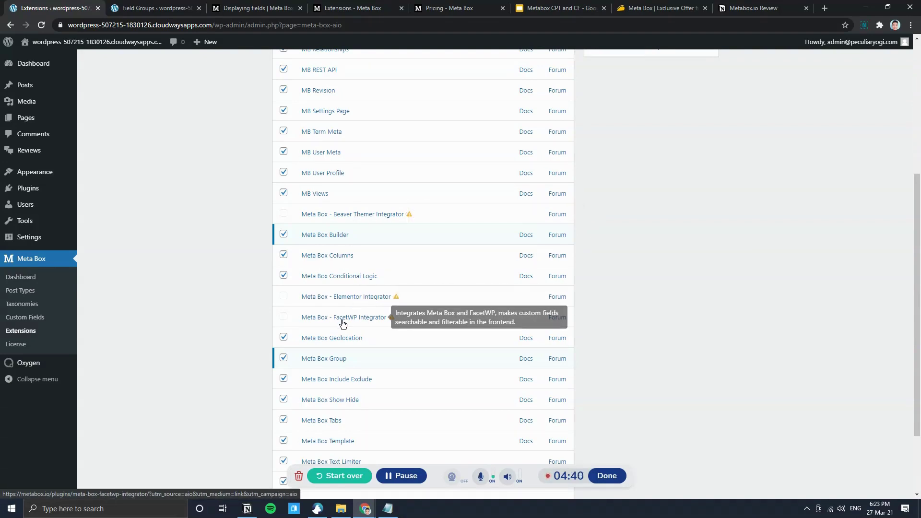
pyautogui.scroll(5, 219, 237)
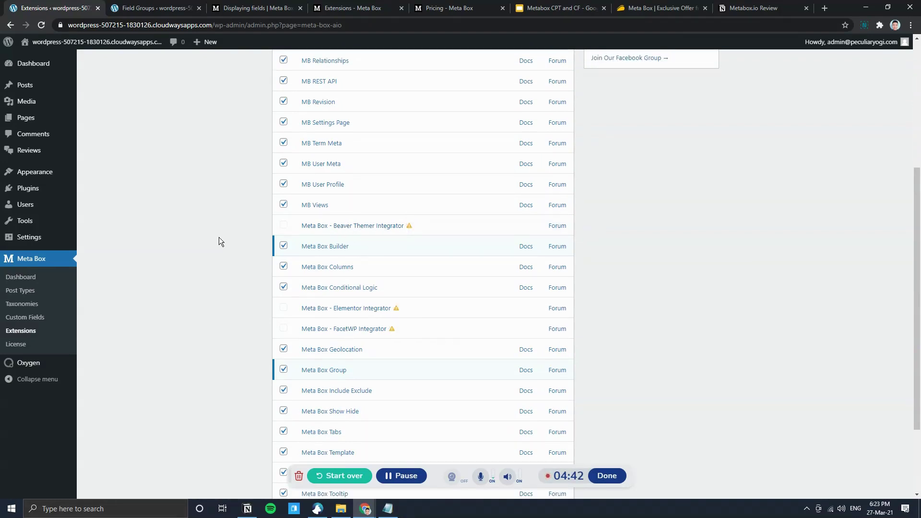
# Clear the extension selection and tick only MB Custom Post Type, Meta Box Builder and Meta Box Group.
pyautogui.click(284, 136)
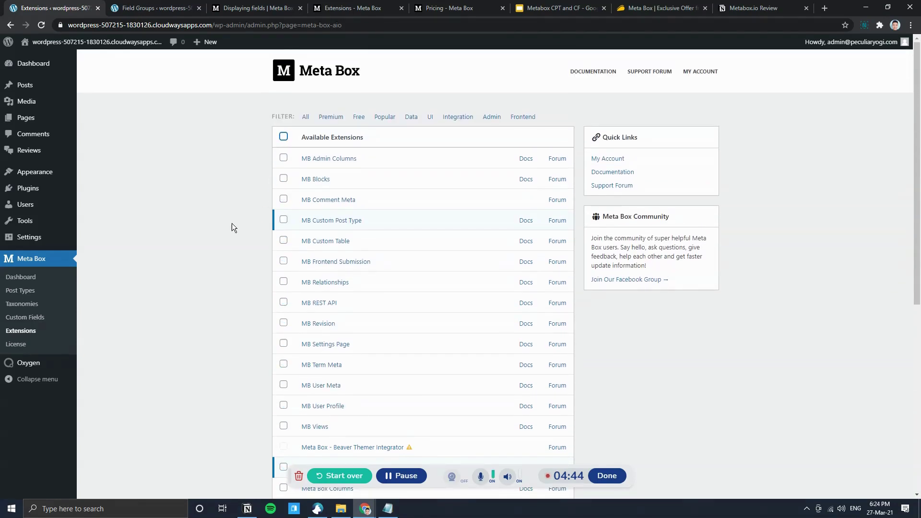
pyautogui.click(283, 220)
pyautogui.scroll(-4, 326, 239)
pyautogui.click(284, 275)
pyautogui.moveTo(326, 280)
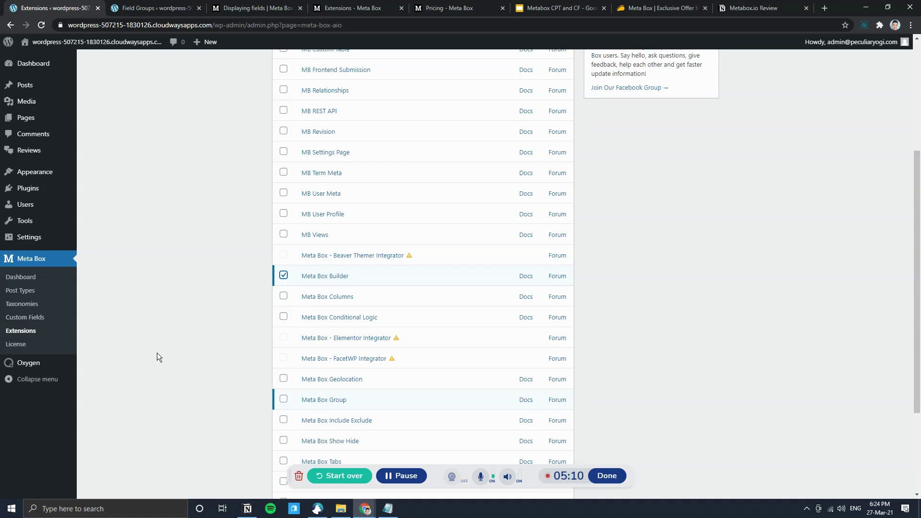
pyautogui.click(283, 399)
pyautogui.scroll(-3, 240, 393)
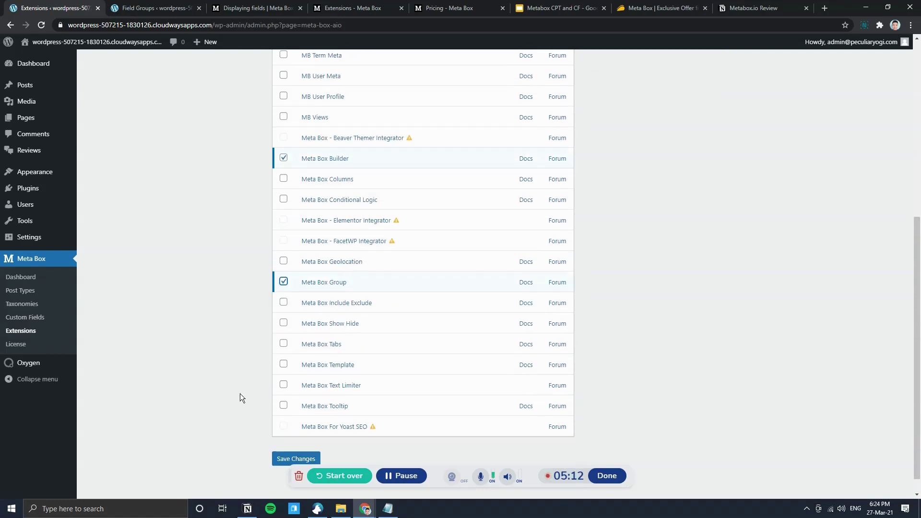
pyautogui.scroll(6, 224, 384)
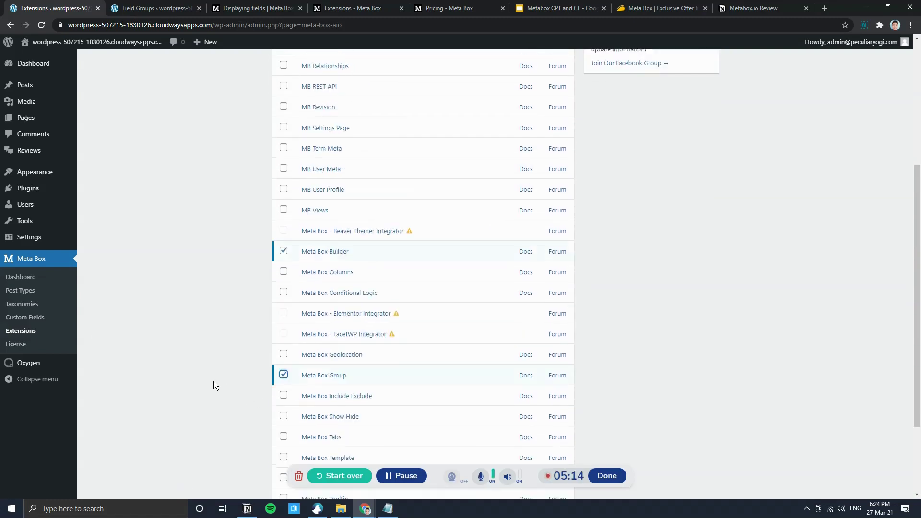
pyautogui.scroll(-6, 211, 381)
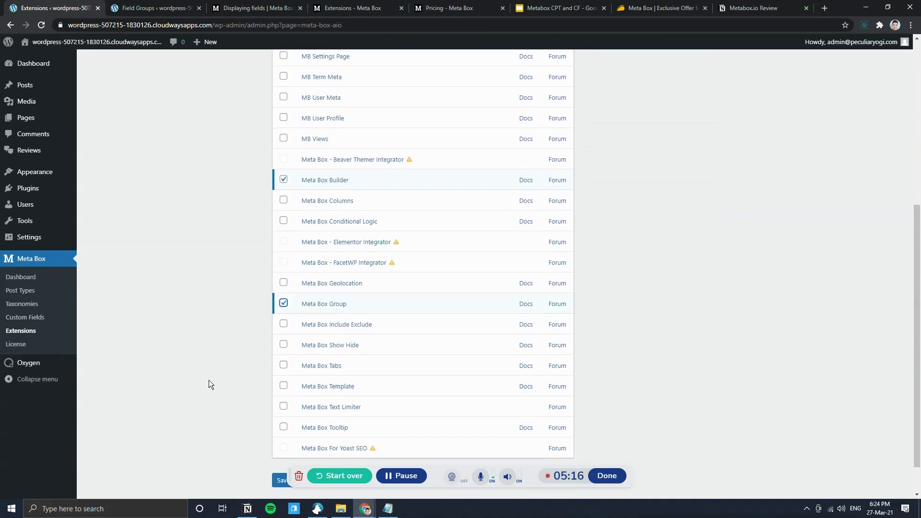
pyautogui.scroll(7, 206, 376)
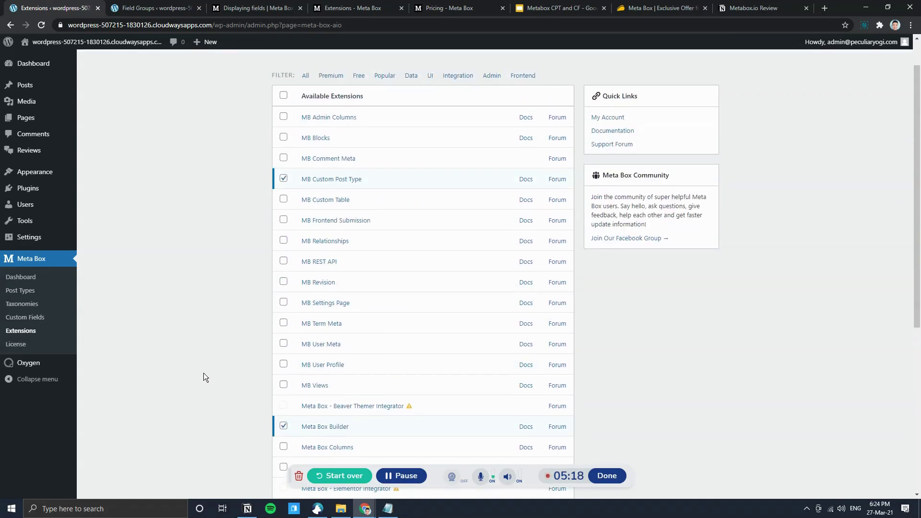
pyautogui.scroll(-5, 203, 373)
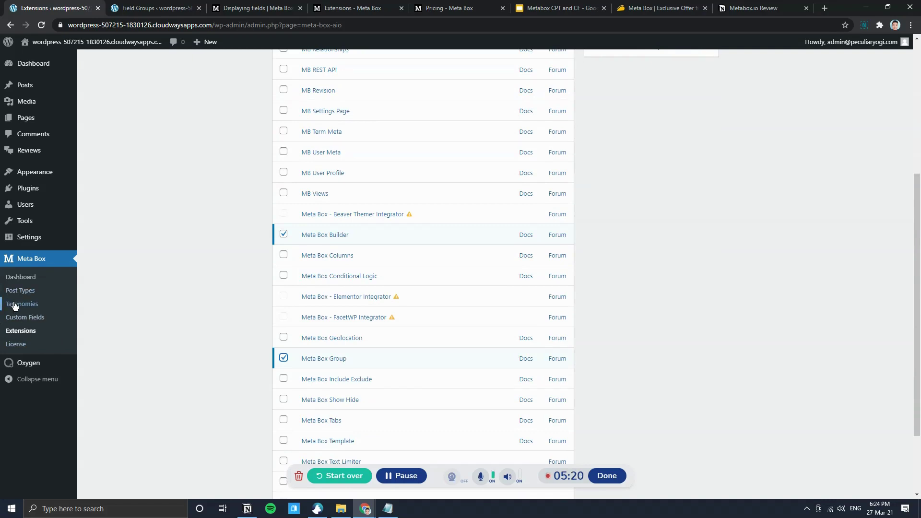
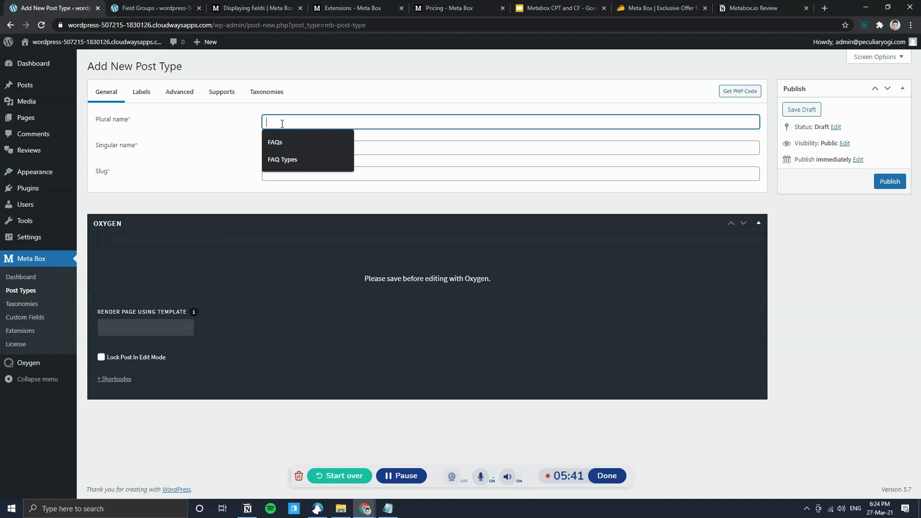
# Give the new post type the plural name Books and the singular name Book.
pyautogui.write('oks')
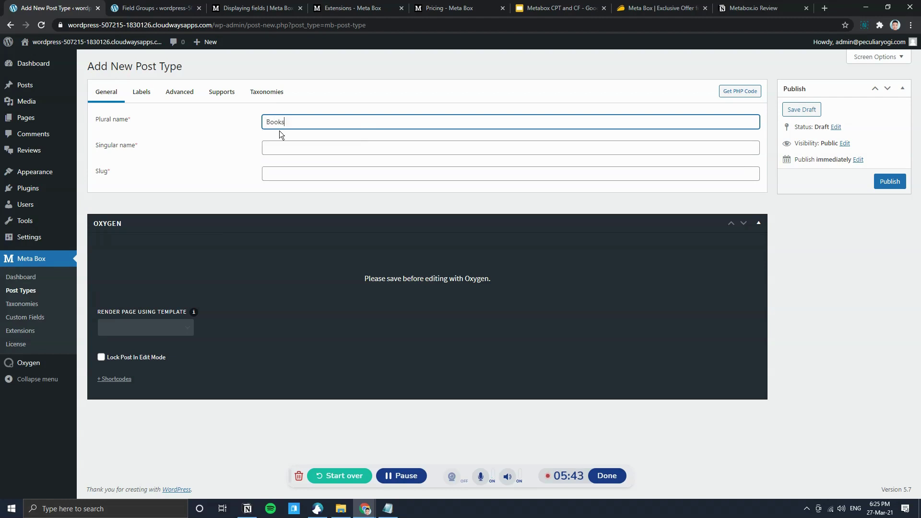
pyautogui.click(277, 146)
pyautogui.write('Book')
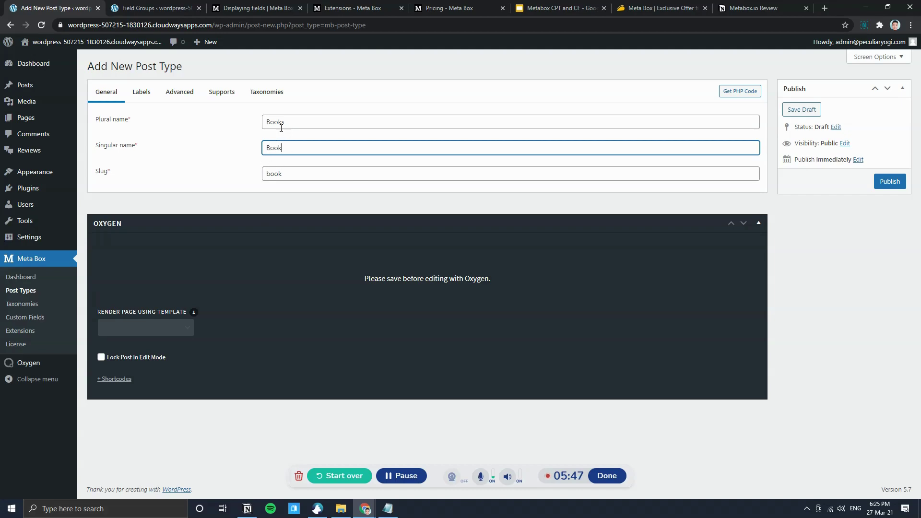
# Review the label settings of the new Books post type.
pyautogui.click(152, 94)
pyautogui.scroll(-11, 302, 249)
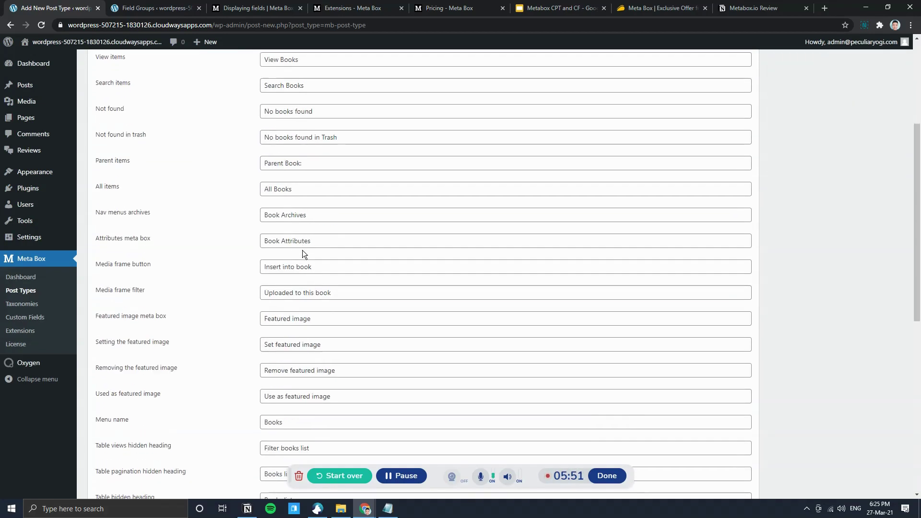
pyautogui.scroll(5, 303, 252)
pyautogui.scroll(6, 303, 252)
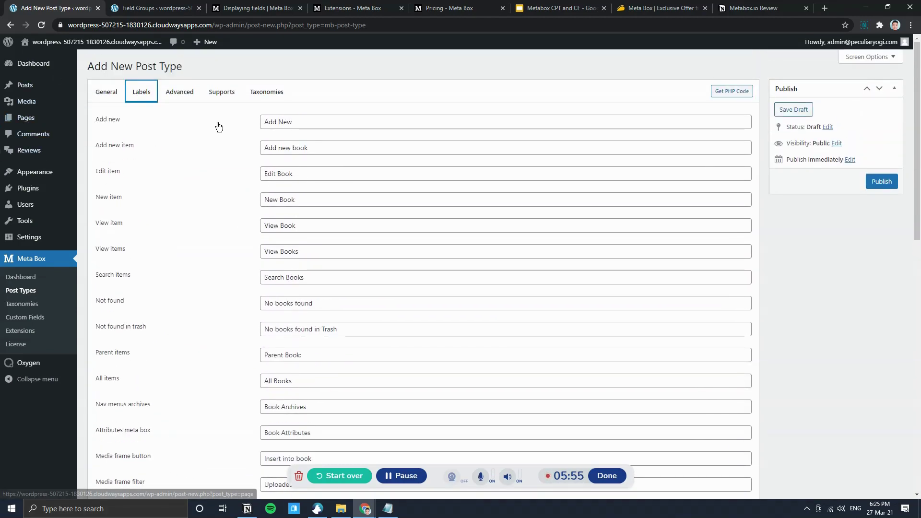
# Check the advanced settings and menu position options of the Books post type and publish it.
pyautogui.click(182, 101)
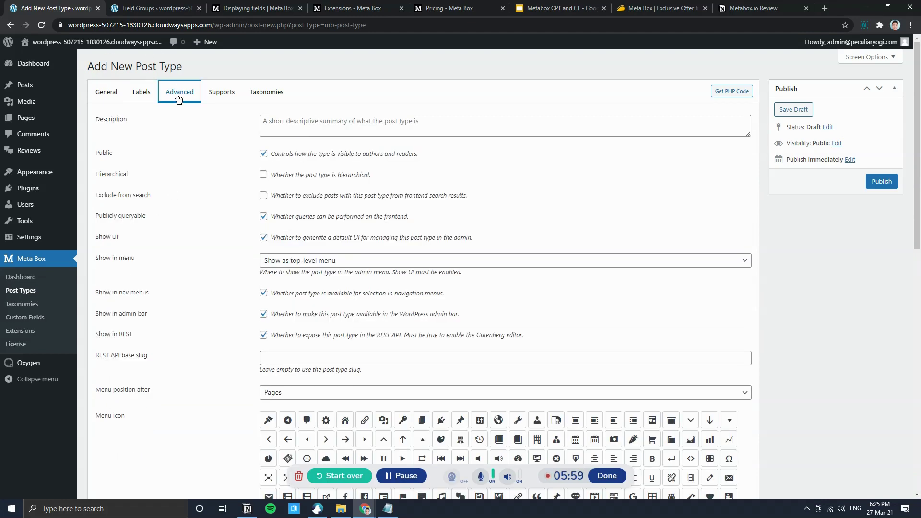
pyautogui.scroll(-3, 186, 214)
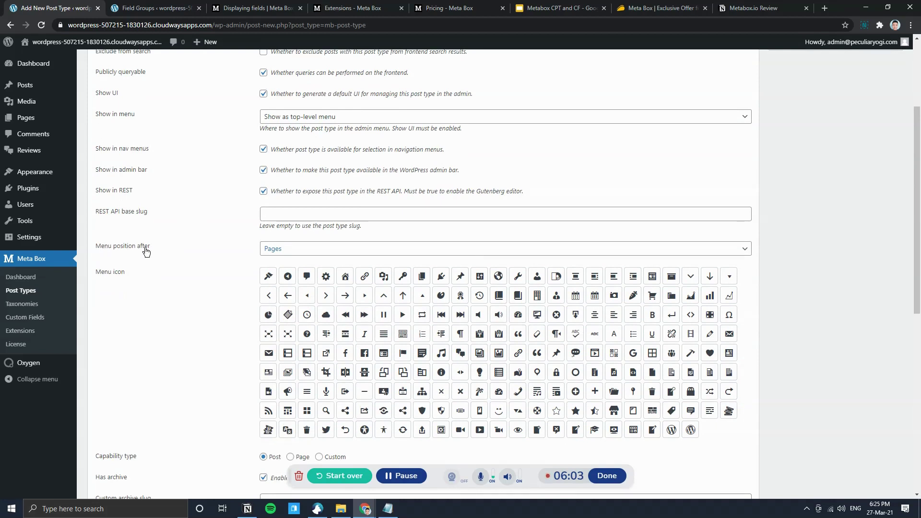
pyautogui.click(280, 255)
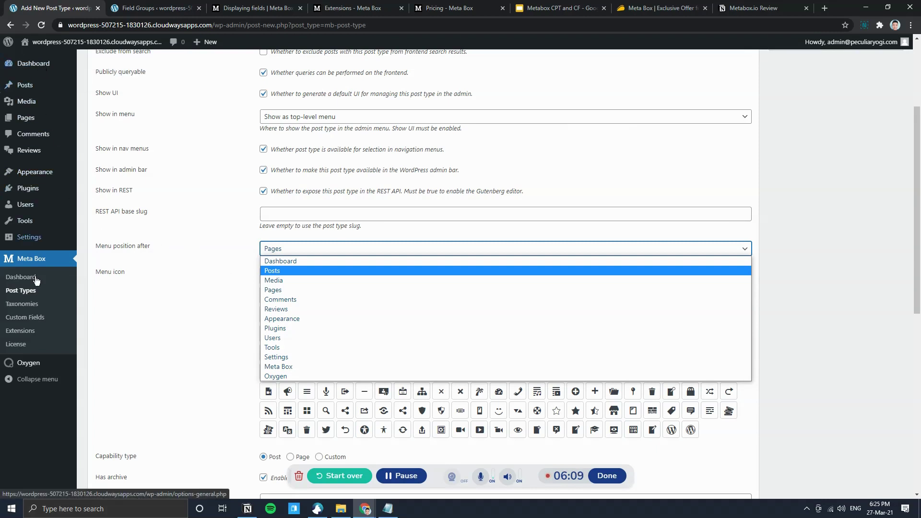
pyautogui.moveTo(28, 65)
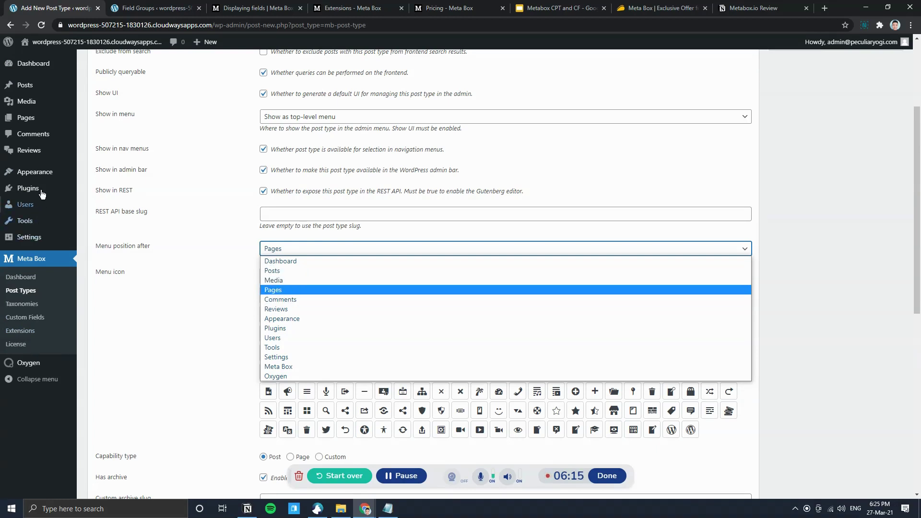
pyautogui.moveTo(25, 153)
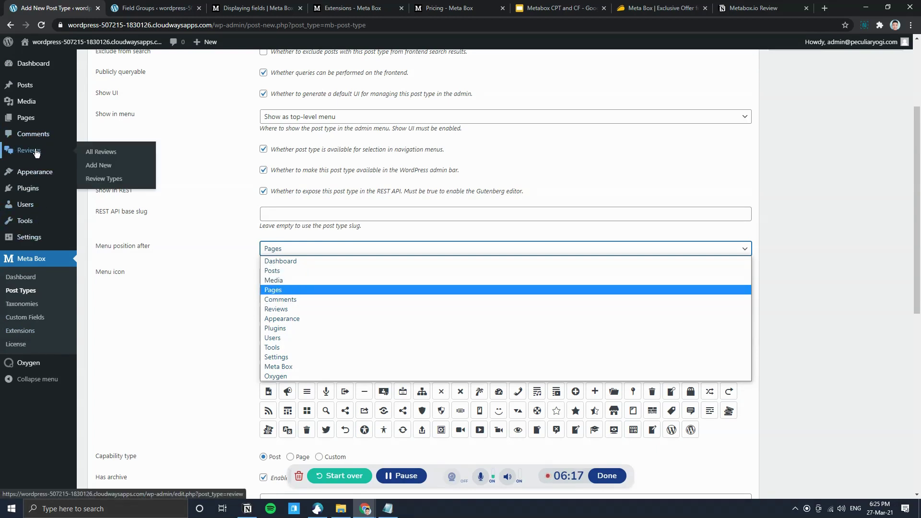
pyautogui.click(185, 335)
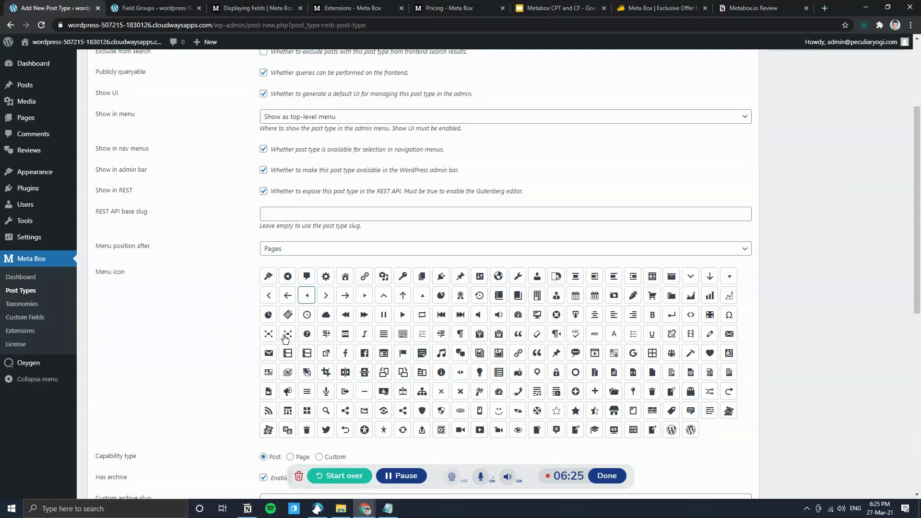
pyautogui.scroll(3, 793, 315)
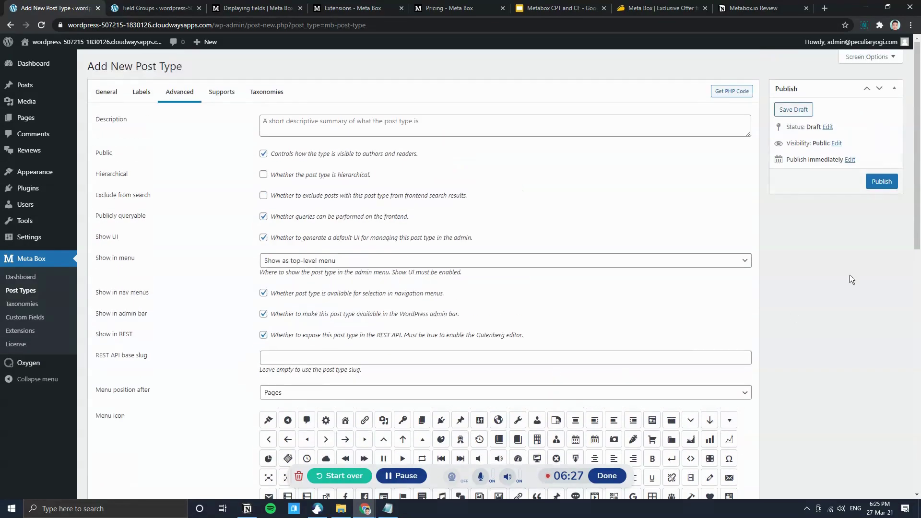
pyautogui.click(887, 185)
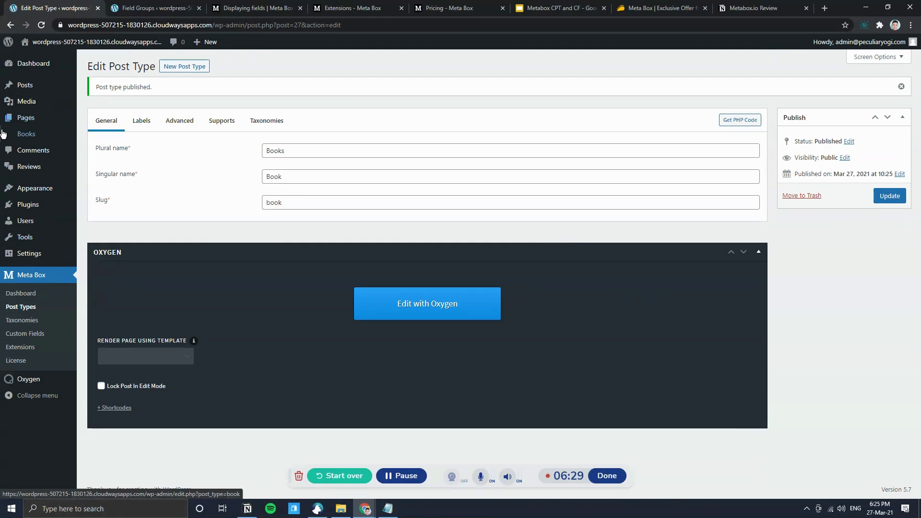
pyautogui.moveTo(15, 138)
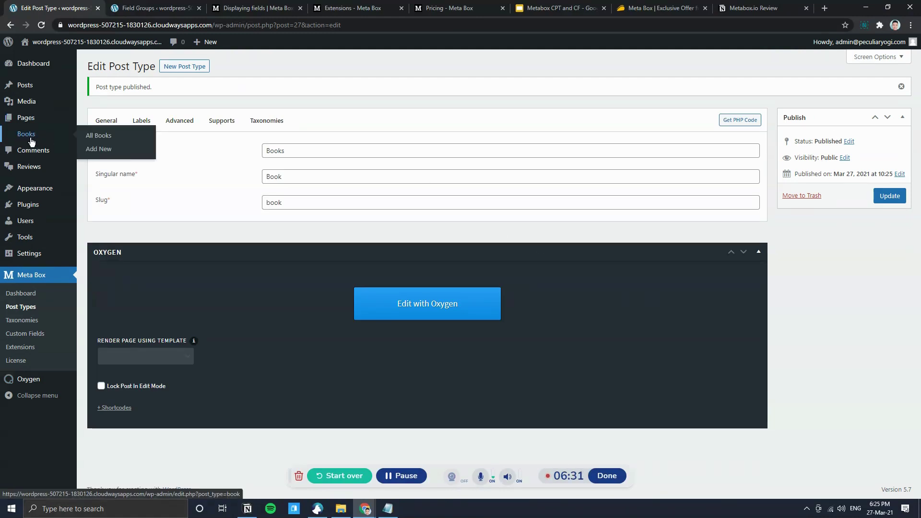
# Choose the solid book symbol as the menu icon of the Books post type.
pyautogui.click(173, 124)
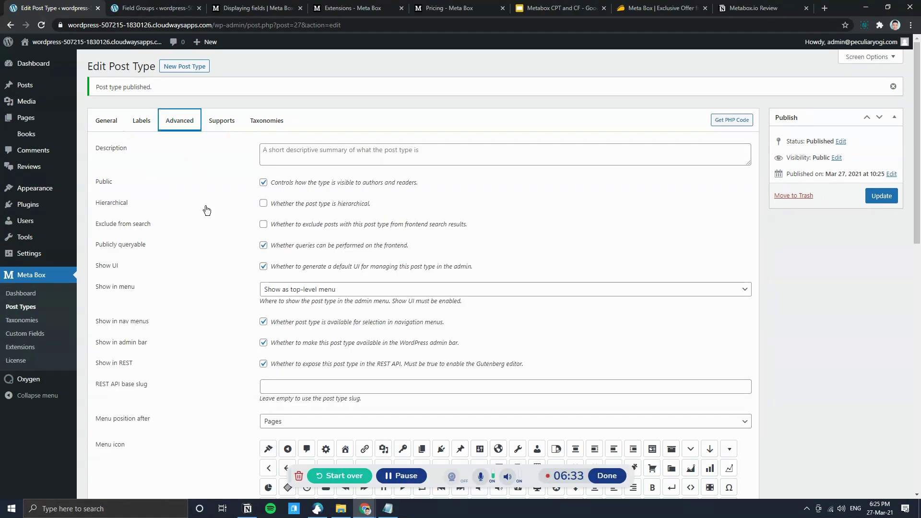
pyautogui.scroll(-6, 489, 301)
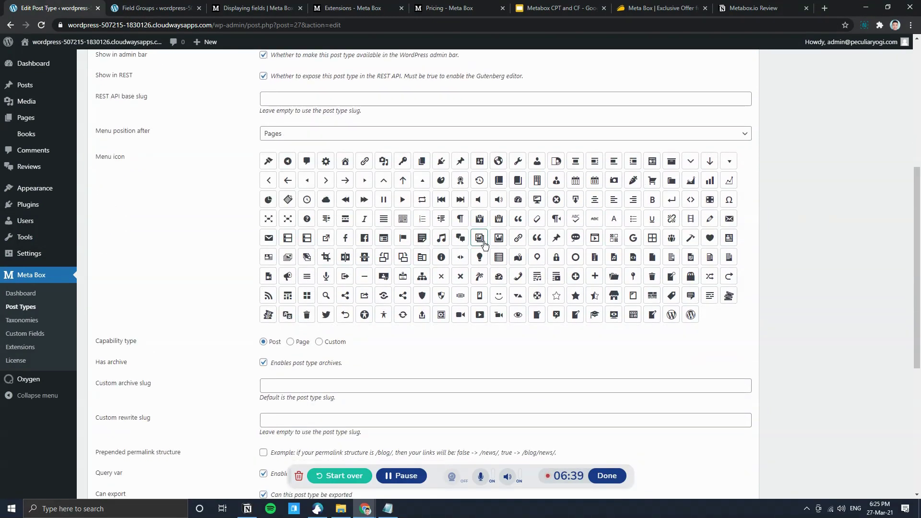
pyautogui.click(498, 180)
pyautogui.scroll(6, 551, 331)
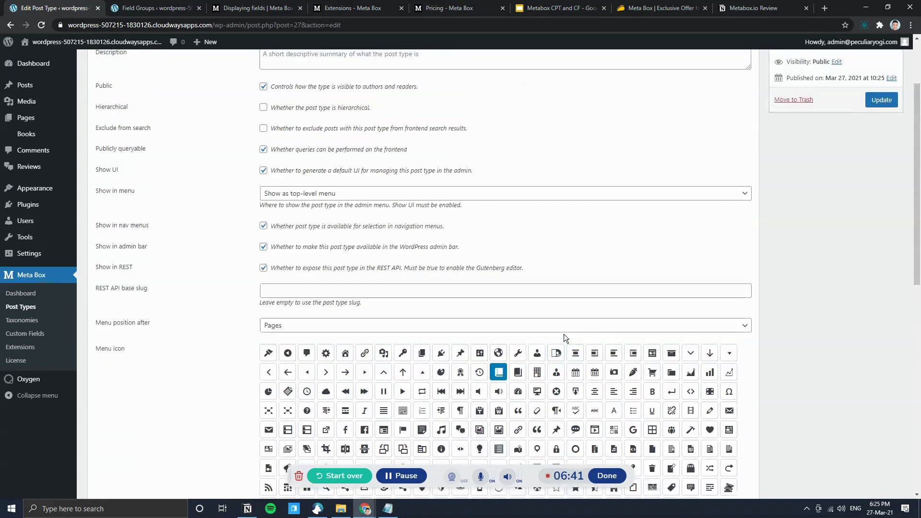
pyautogui.scroll(-8, 479, 322)
pyautogui.scroll(-1, 431, 312)
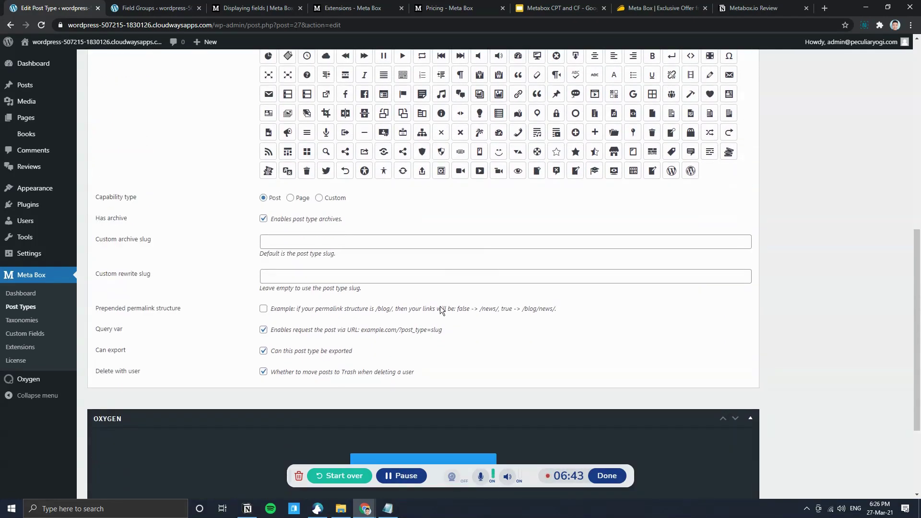
pyautogui.scroll(10, 267, 336)
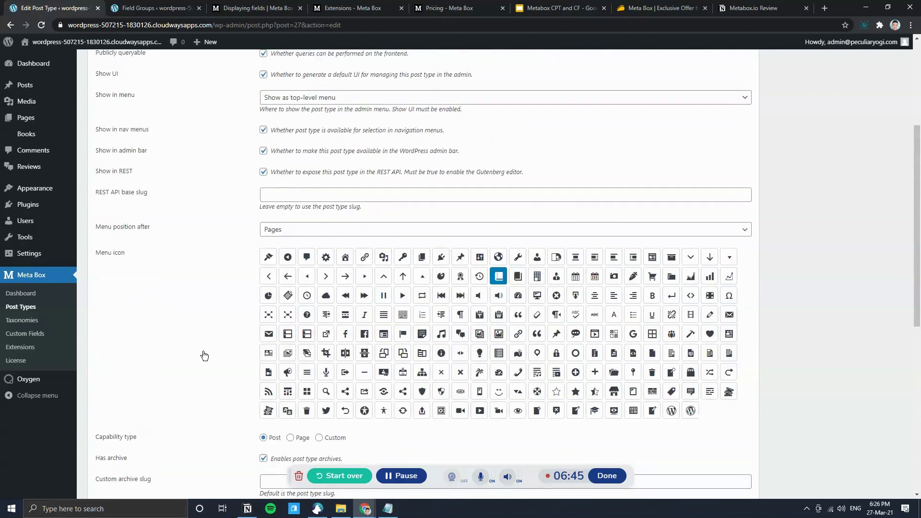
# Enable Excerpt and Author support for the Books post type and update it.
pyautogui.click(222, 123)
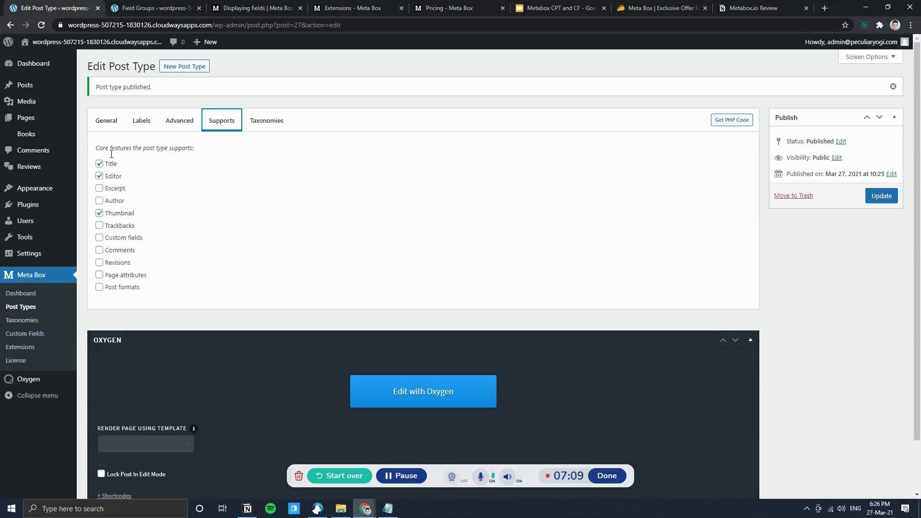
pyautogui.click(117, 192)
pyautogui.click(100, 201)
pyautogui.click(281, 123)
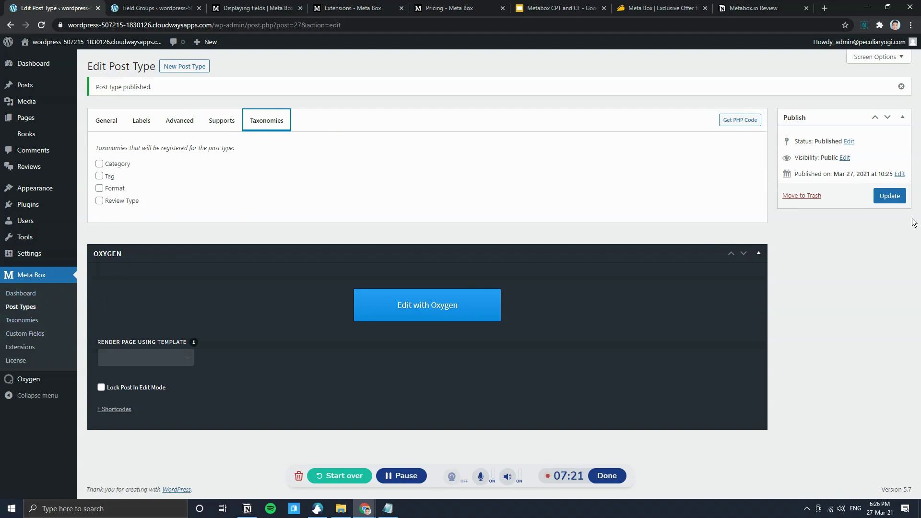
pyautogui.click(885, 200)
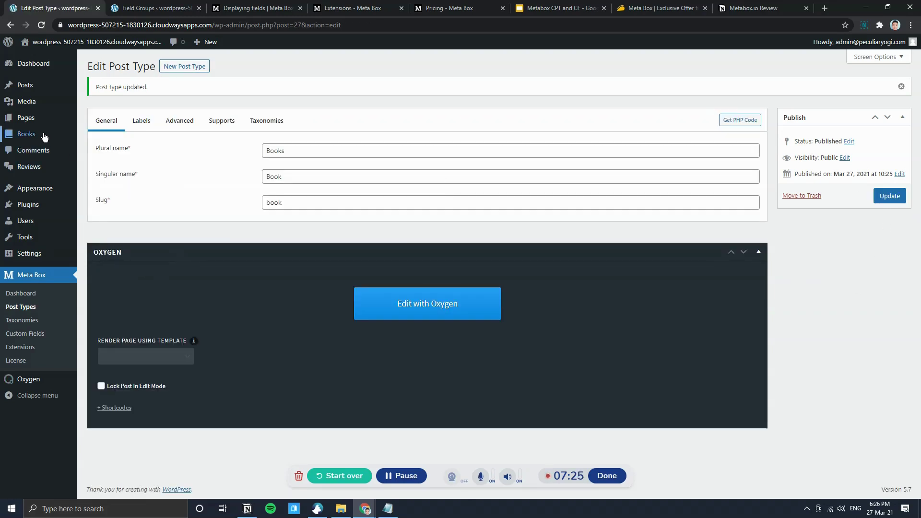
pyautogui.moveTo(15, 138)
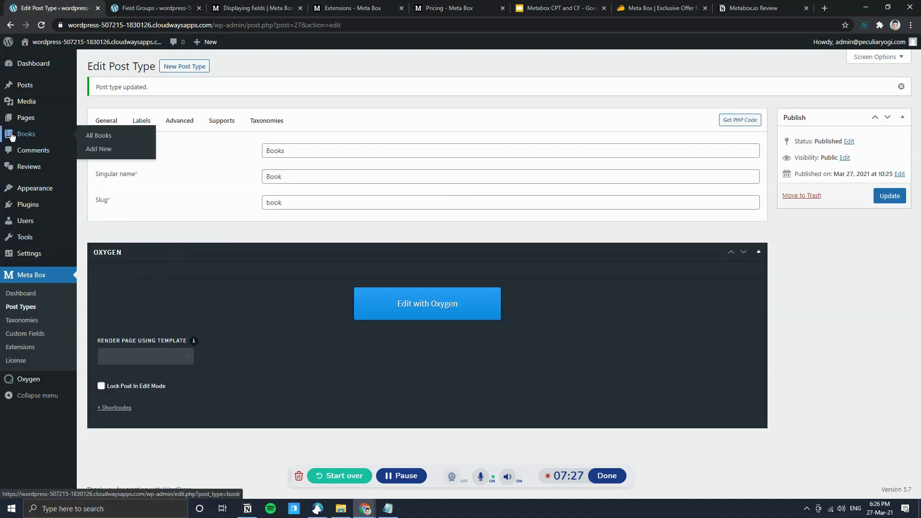
pyautogui.moveTo(52, 91)
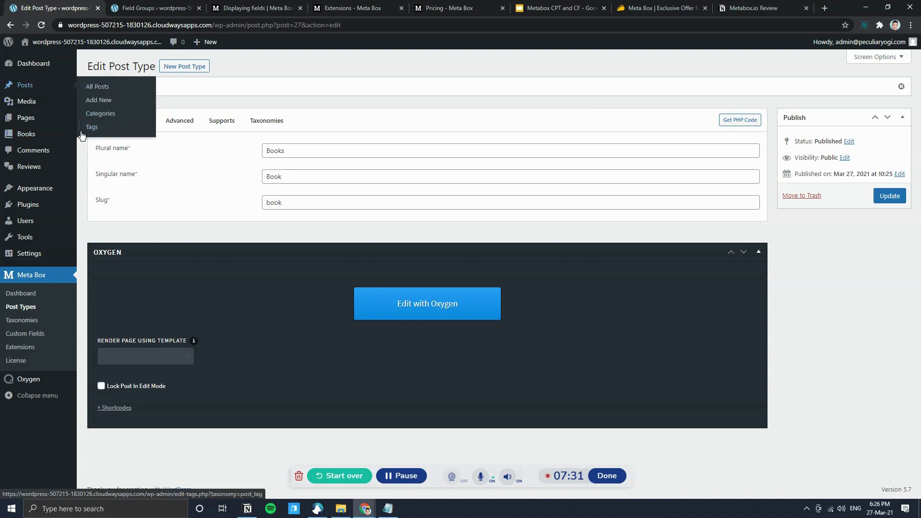
# Start a new Meta Box taxonomy with the plural name Genres and the singular name Genre.
pyautogui.click(39, 322)
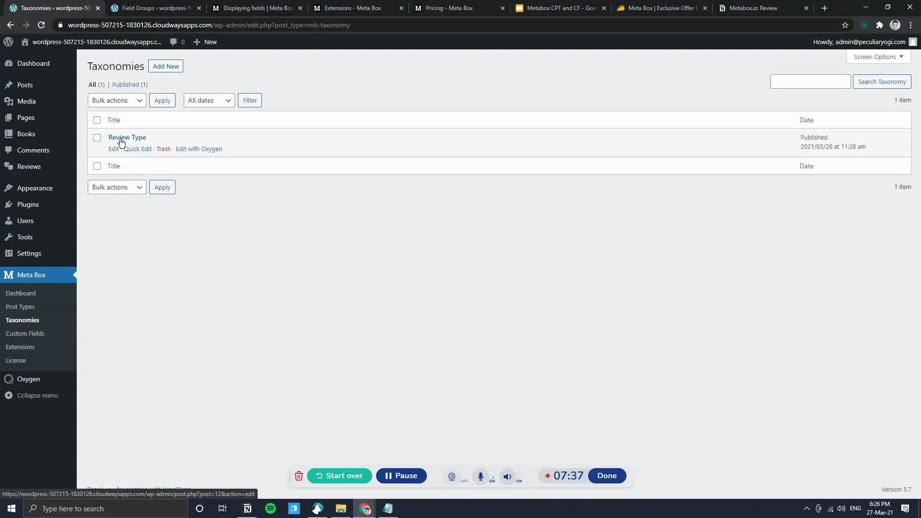
pyautogui.moveTo(33, 173)
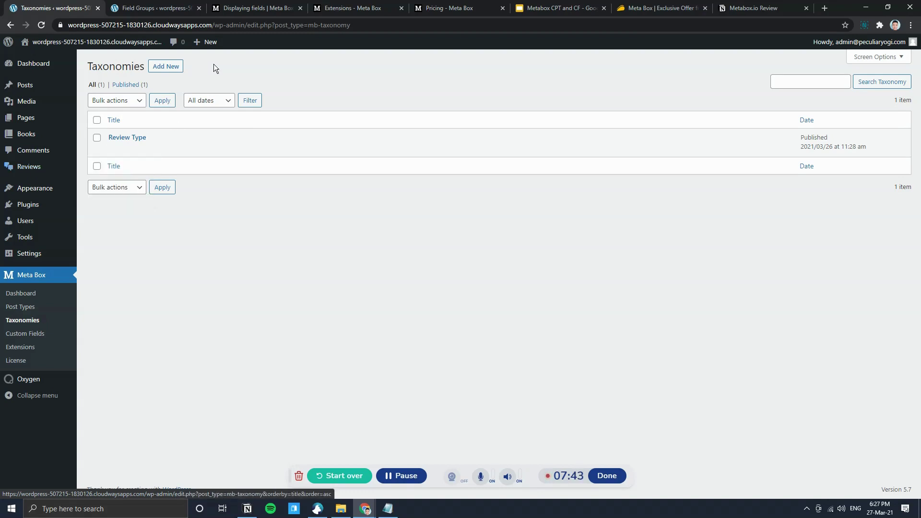
pyautogui.click(170, 67)
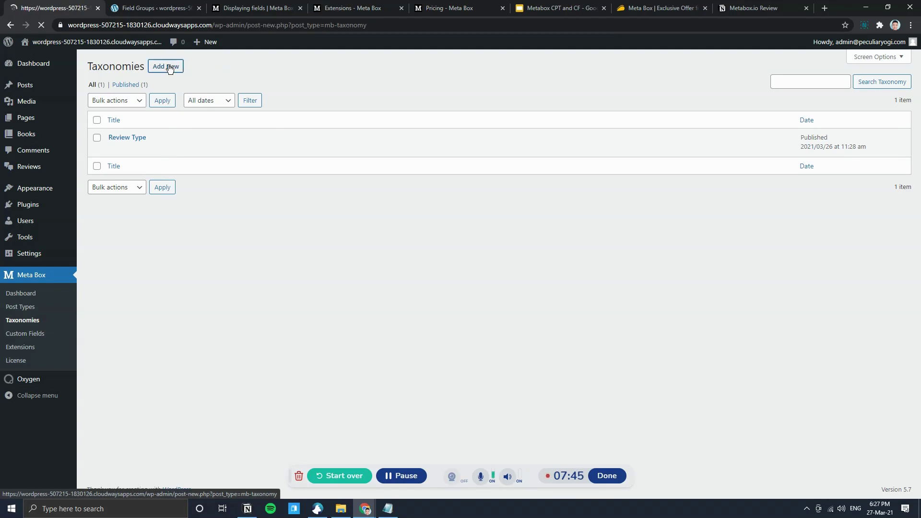
pyautogui.click(283, 121)
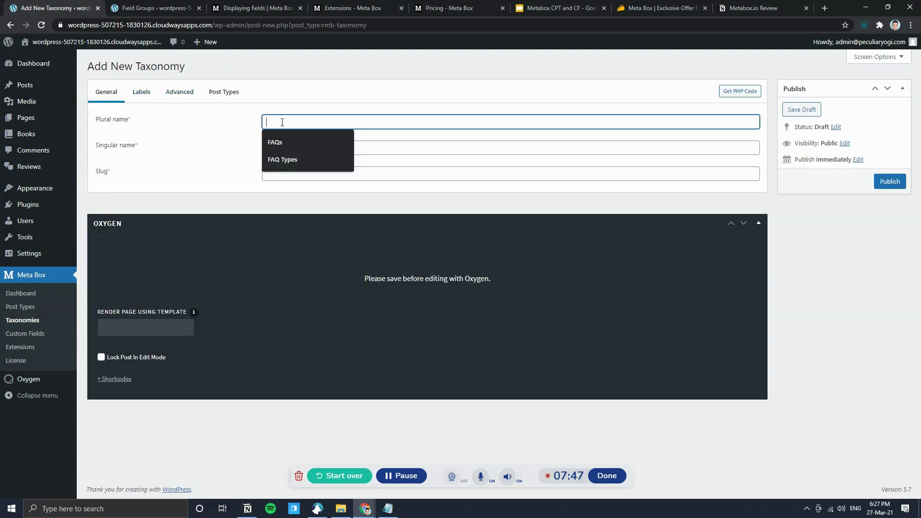
pyautogui.write('Genres')
pyautogui.click(282, 148)
pyautogui.write('Ge')
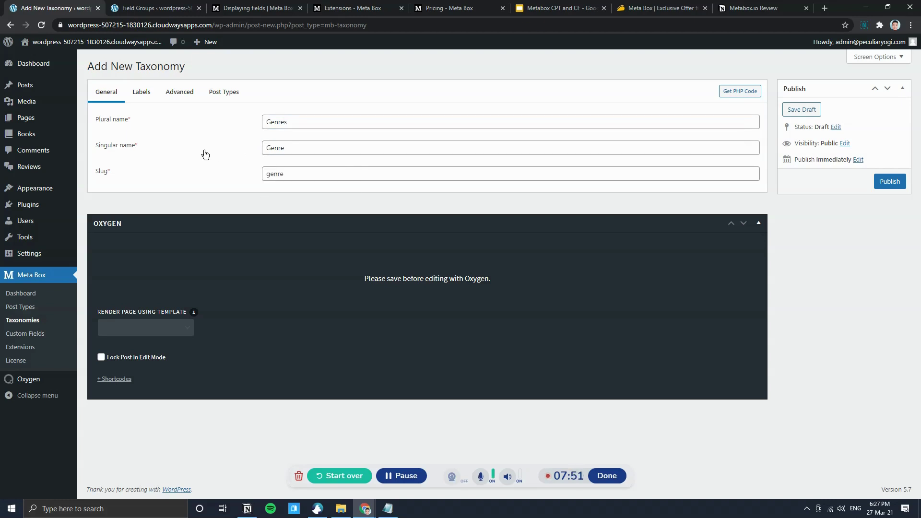
# Assign the Genres taxonomy to the Book post type instead of Post and publish it.
pyautogui.click(147, 102)
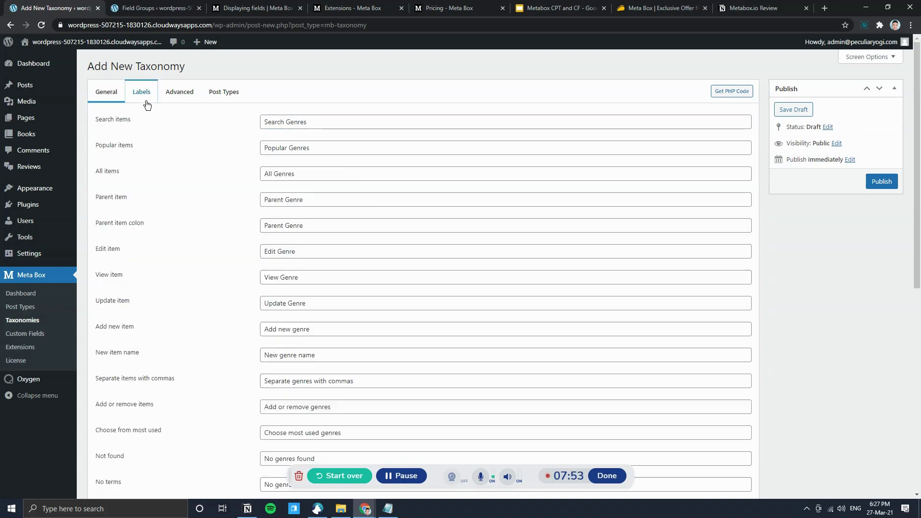
pyautogui.click(178, 93)
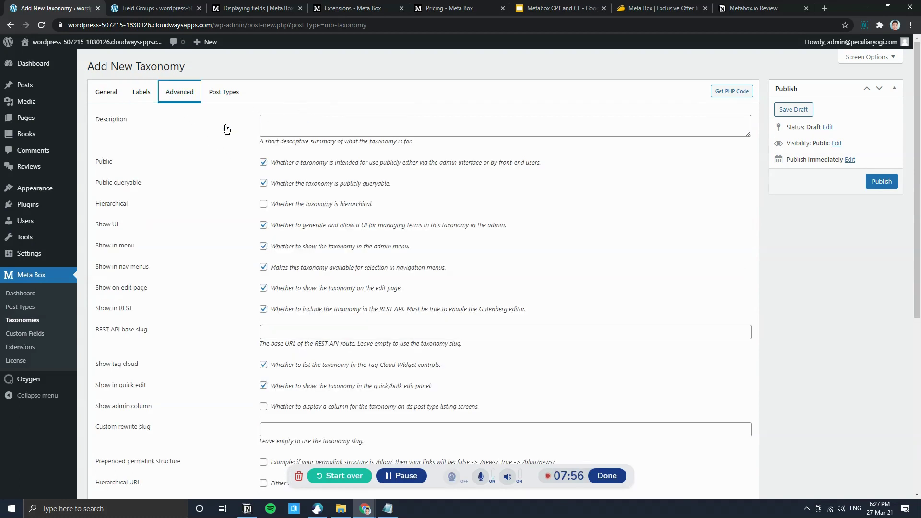
pyautogui.click(224, 95)
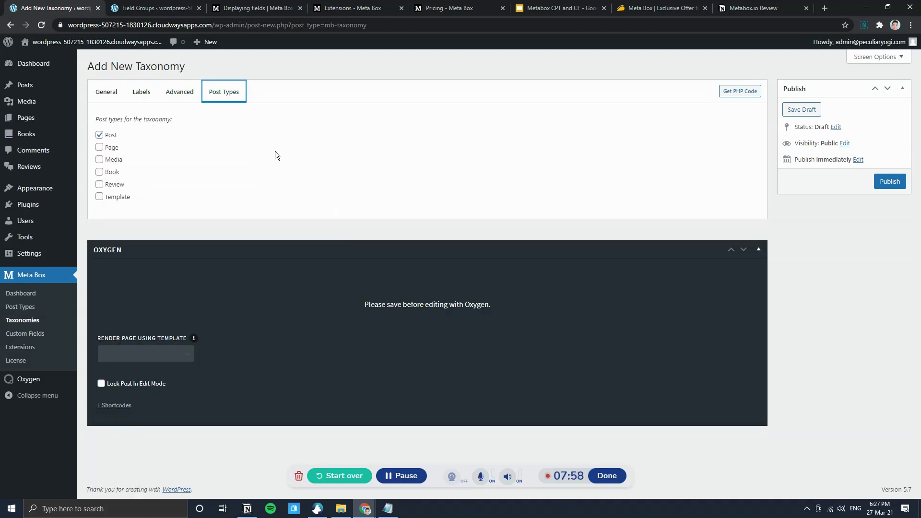
pyautogui.click(100, 135)
pyautogui.click(99, 172)
pyautogui.click(758, 250)
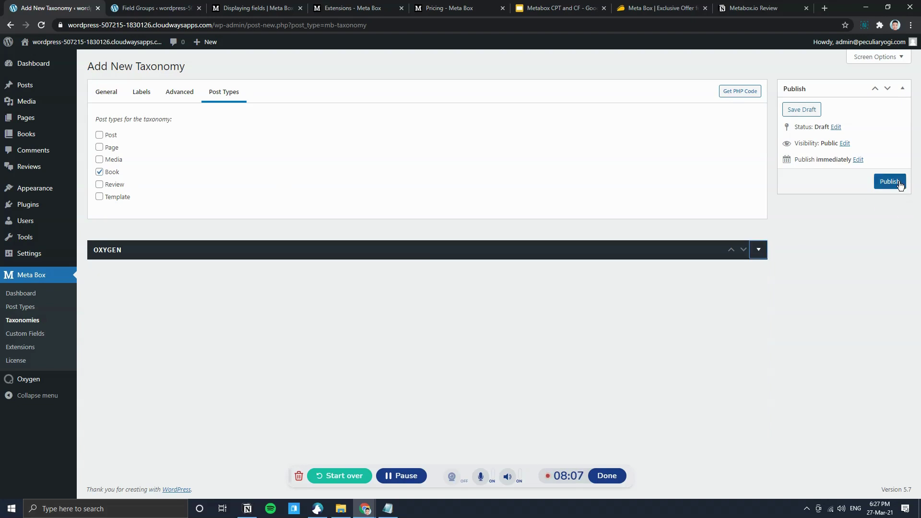
pyautogui.click(899, 183)
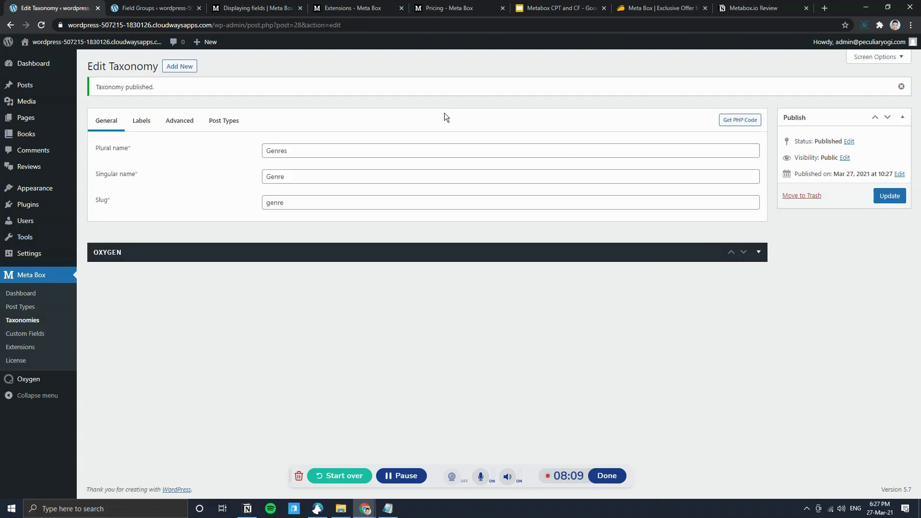
pyautogui.moveTo(52, 135)
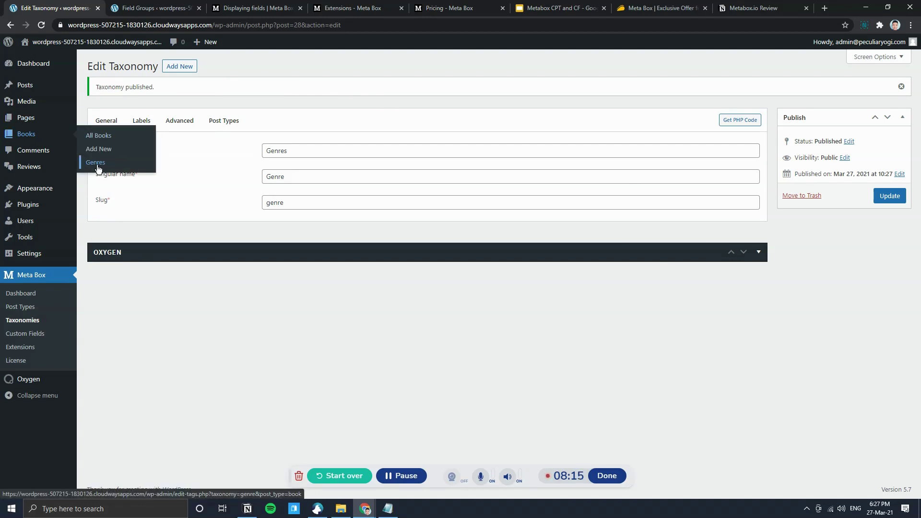
# Start a new Meta Box field group titled Book Custom Fields.
pyautogui.click(49, 337)
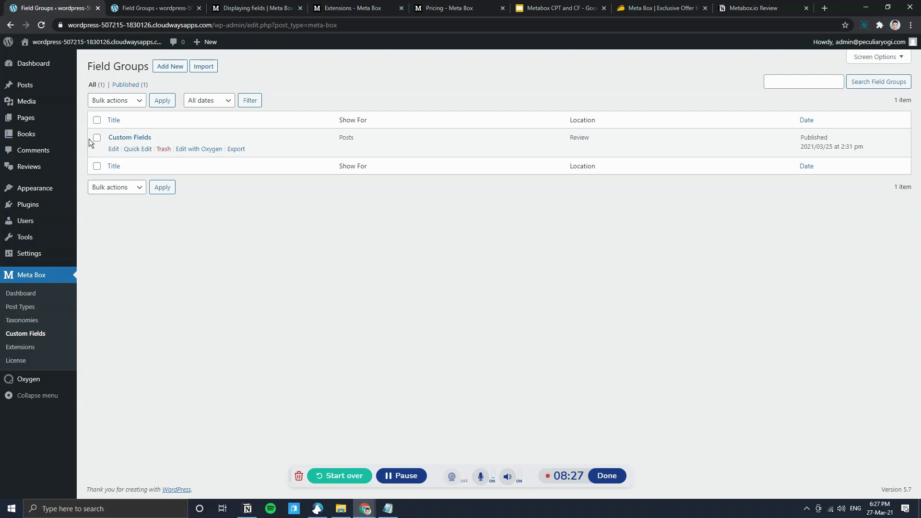
pyautogui.click(172, 68)
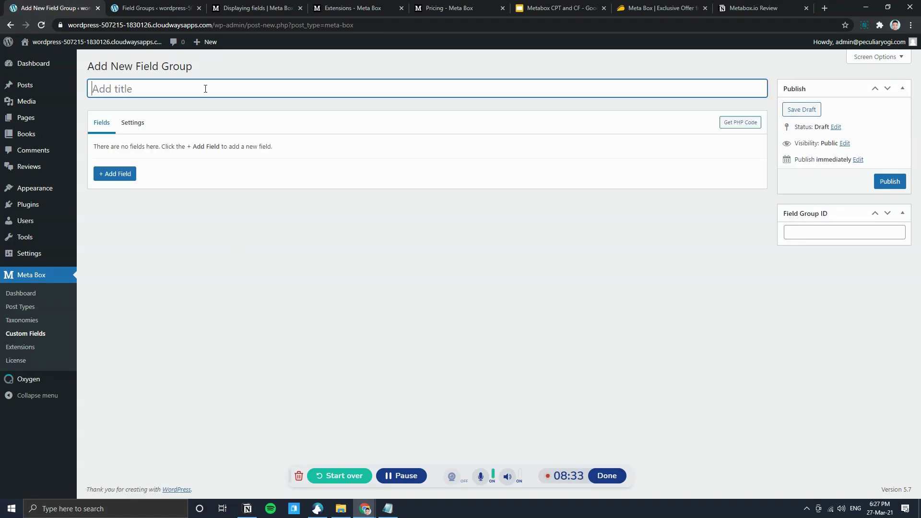
pyautogui.write('Book Custom Fields')
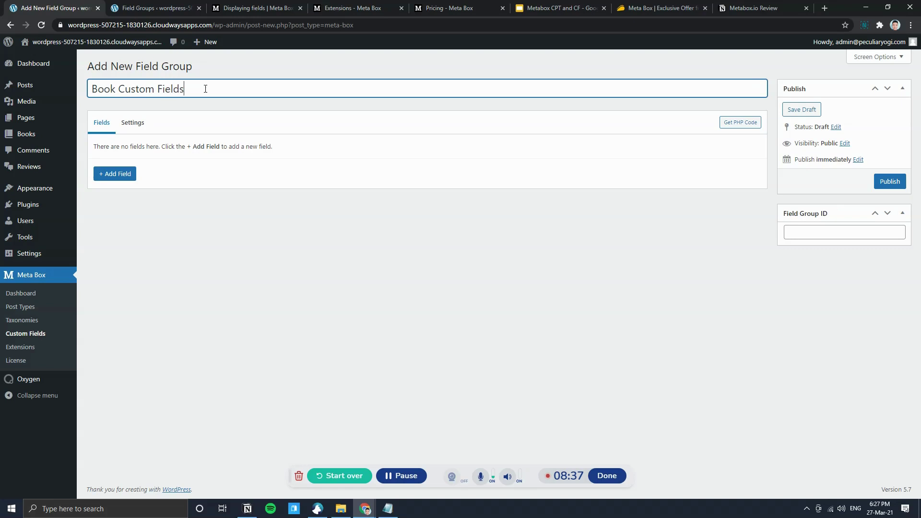
pyautogui.click(196, 220)
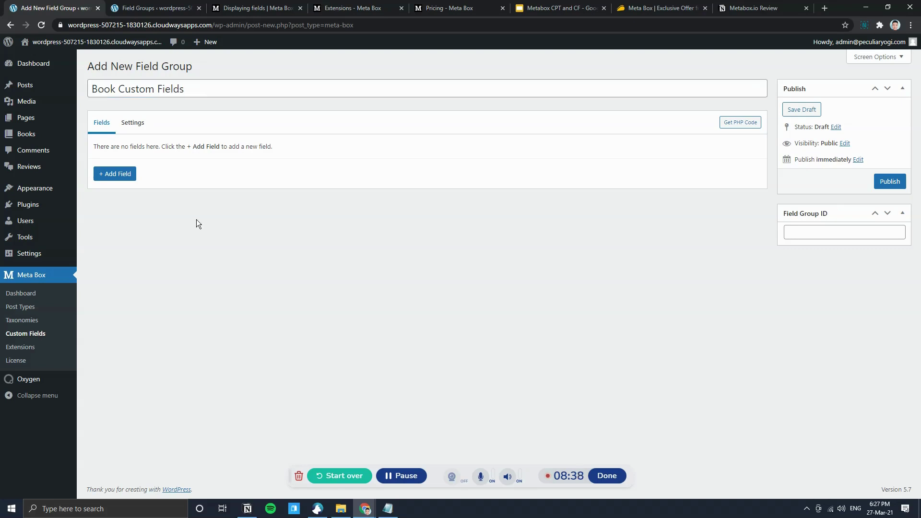
# Add a field of type Group to the Book Custom Fields field group.
pyautogui.click(104, 175)
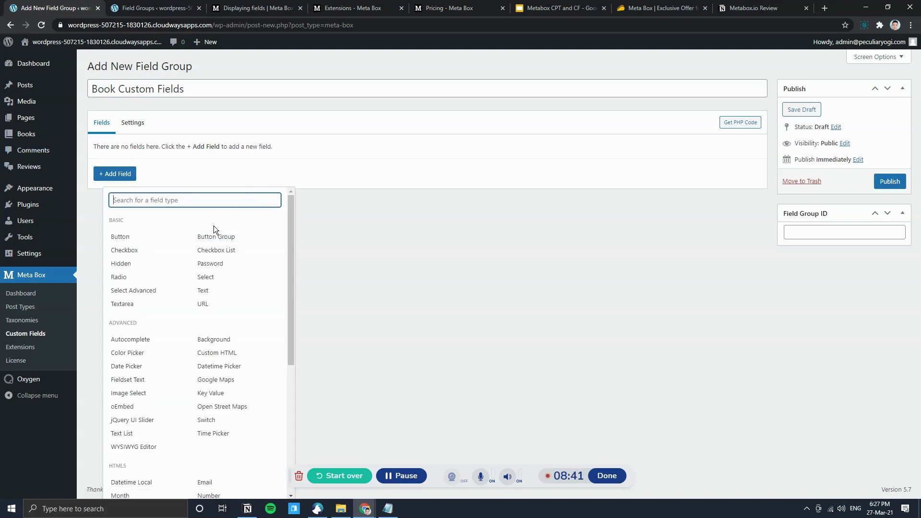
pyautogui.scroll(-2, 225, 355)
pyautogui.scroll(3, 238, 336)
pyautogui.write('group')
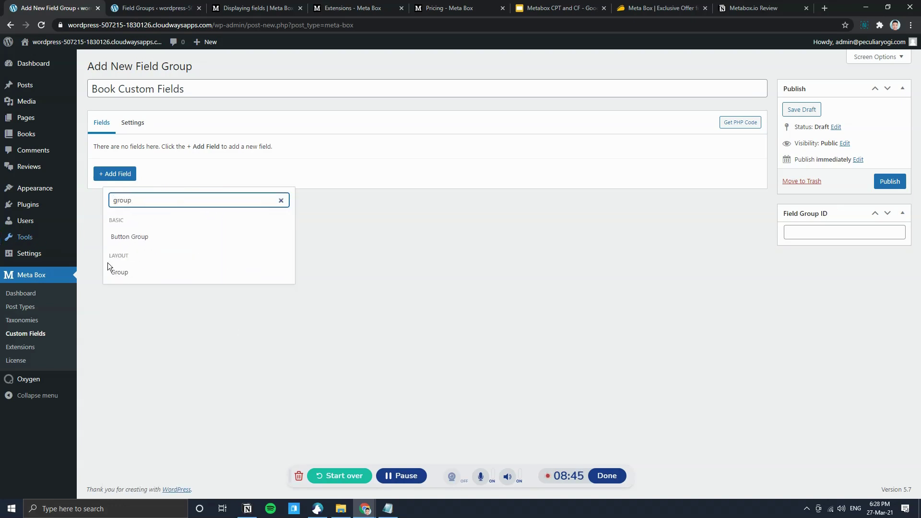
pyautogui.click(121, 272)
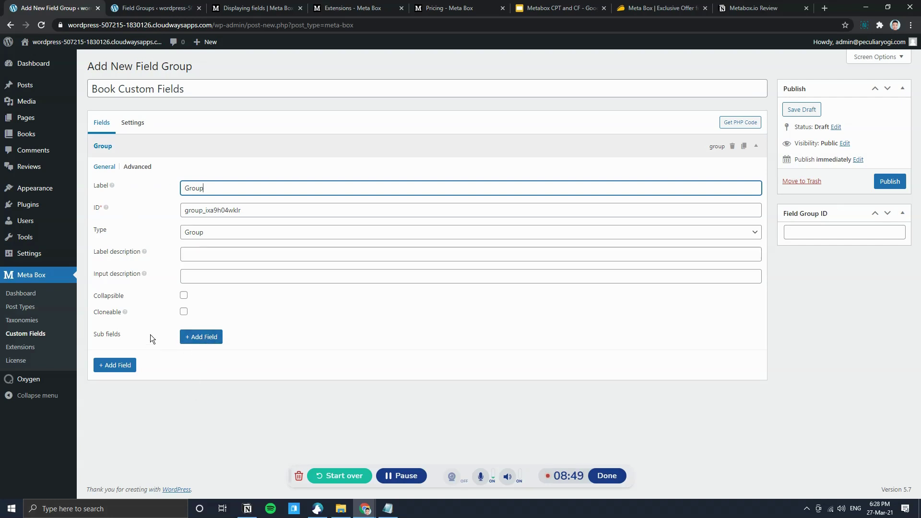
# Add a Text sub field labelled Pages inside the group.
pyautogui.click(205, 342)
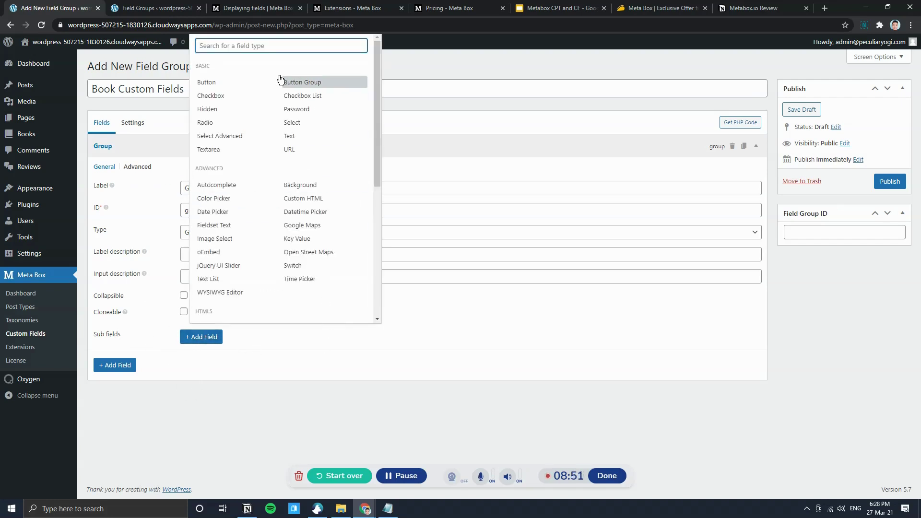
pyautogui.write('text')
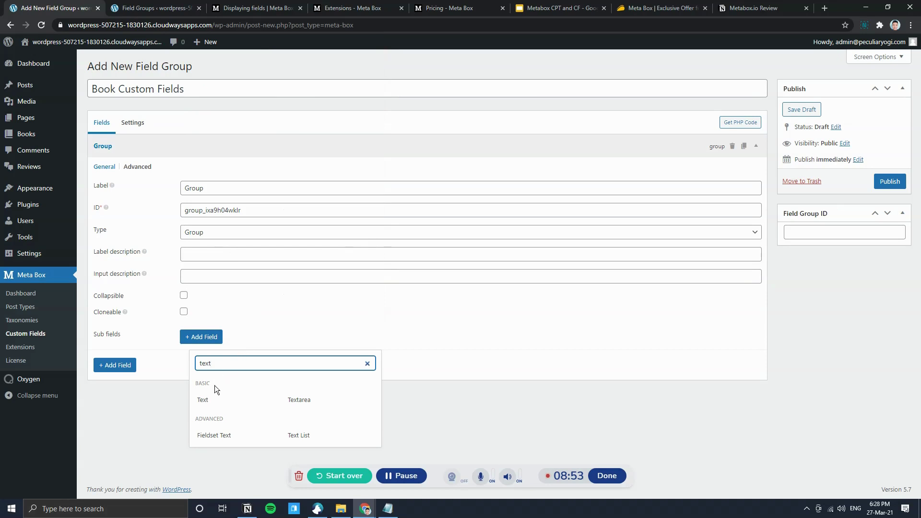
pyautogui.click(202, 400)
pyautogui.doubleClick(295, 380)
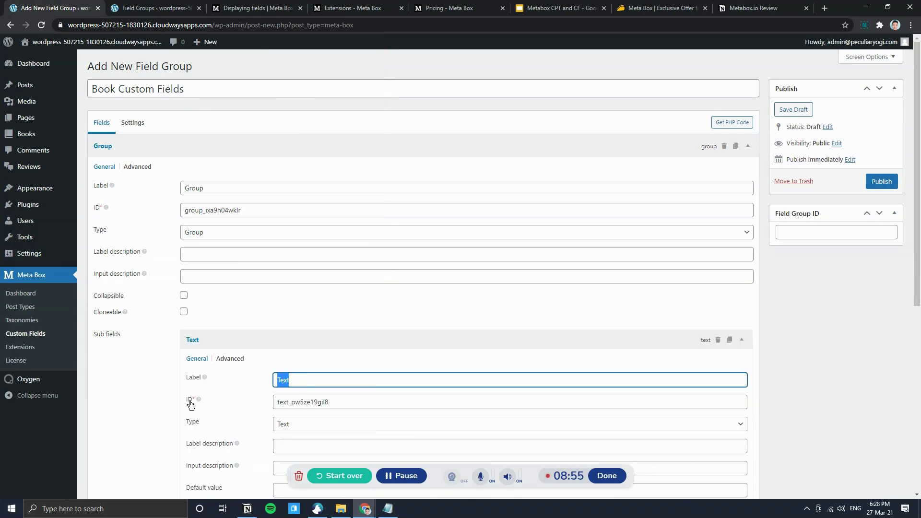
pyautogui.scroll(-2, 172, 398)
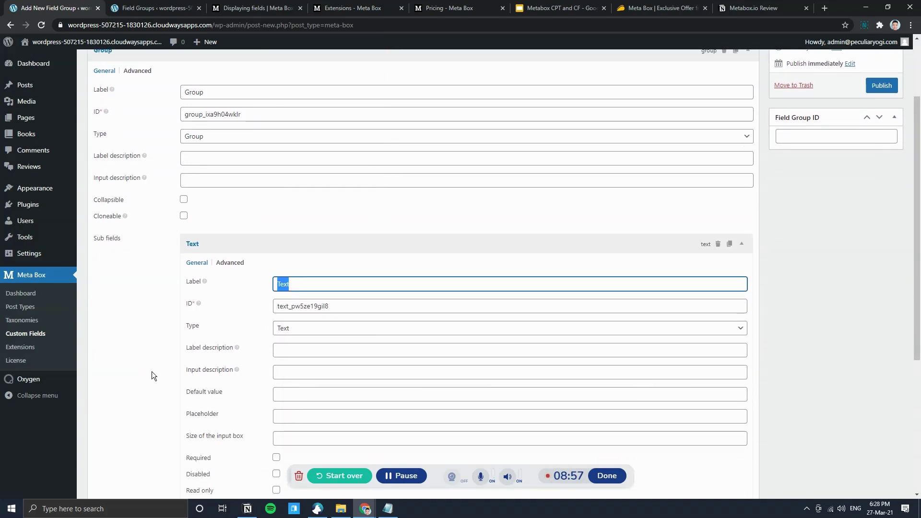
pyautogui.write('Pages')
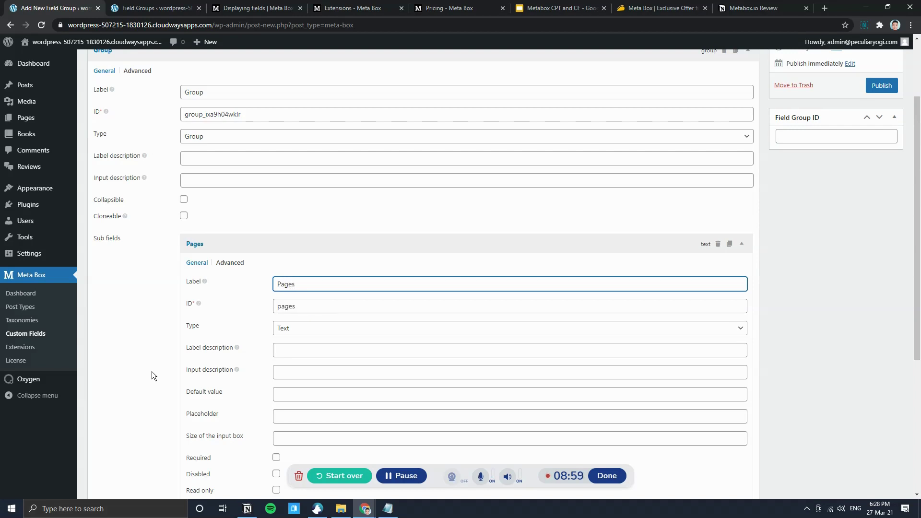
# Look through the available field types for the Pages sub field and keep Text selected.
pyautogui.click(360, 329)
pyautogui.scroll(-1, 321, 215)
pyautogui.scroll(1, 327, 220)
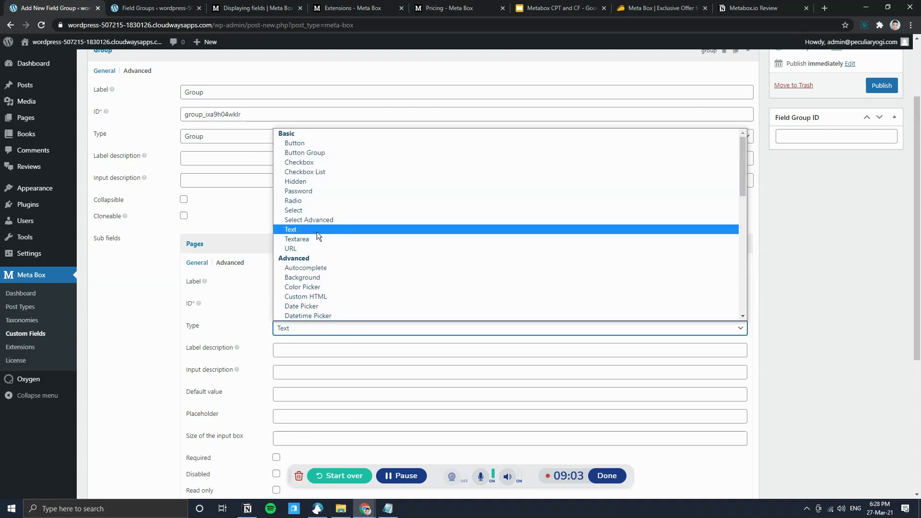
pyautogui.click(318, 229)
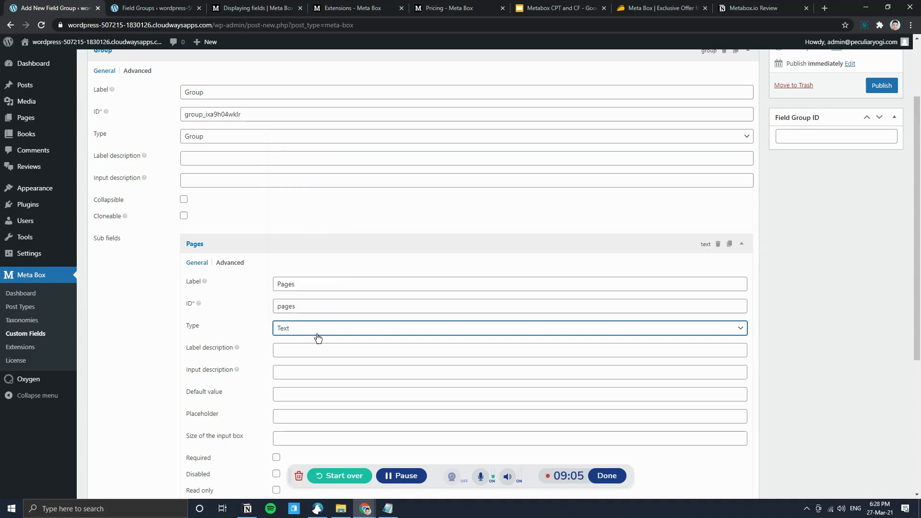
pyautogui.scroll(-1, 208, 338)
pyautogui.click(158, 315)
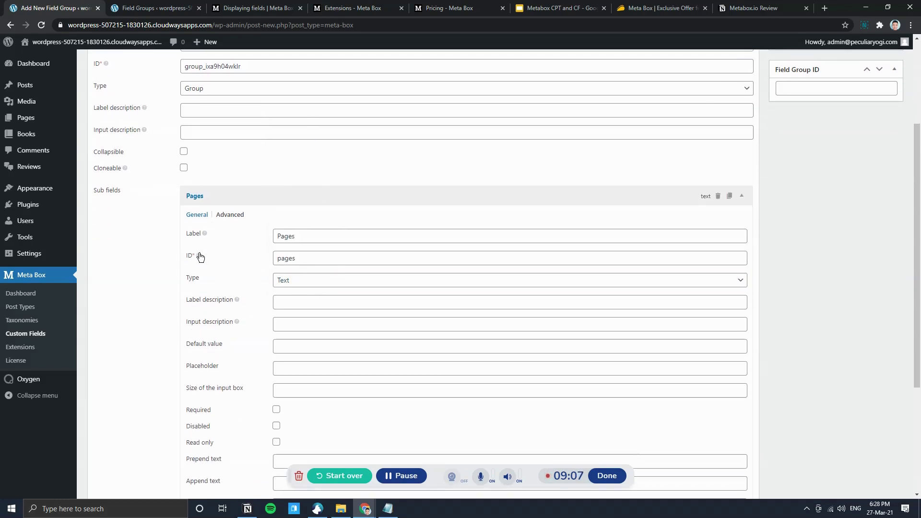
# Change the Pages sub field's label to Number of Pages and its ID to no_of_pages.
pyautogui.click(341, 260)
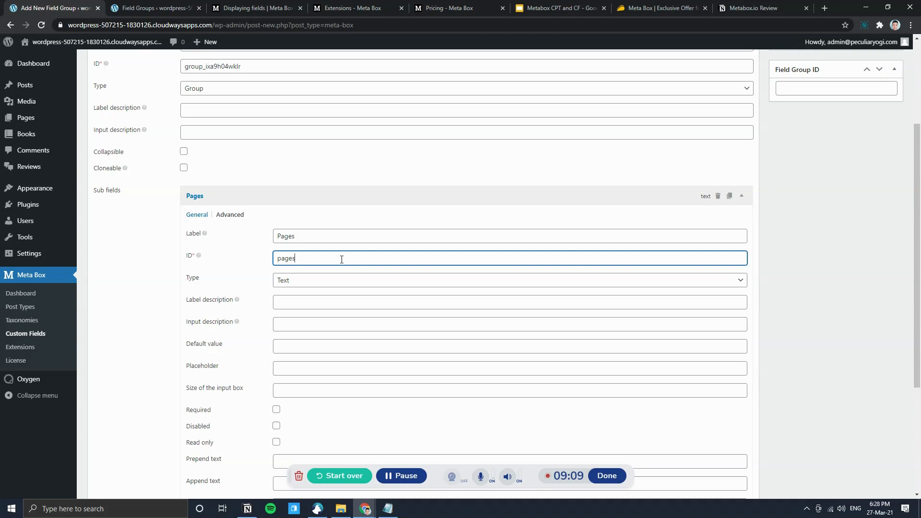
pyautogui.click(279, 234)
pyautogui.write('Number of')
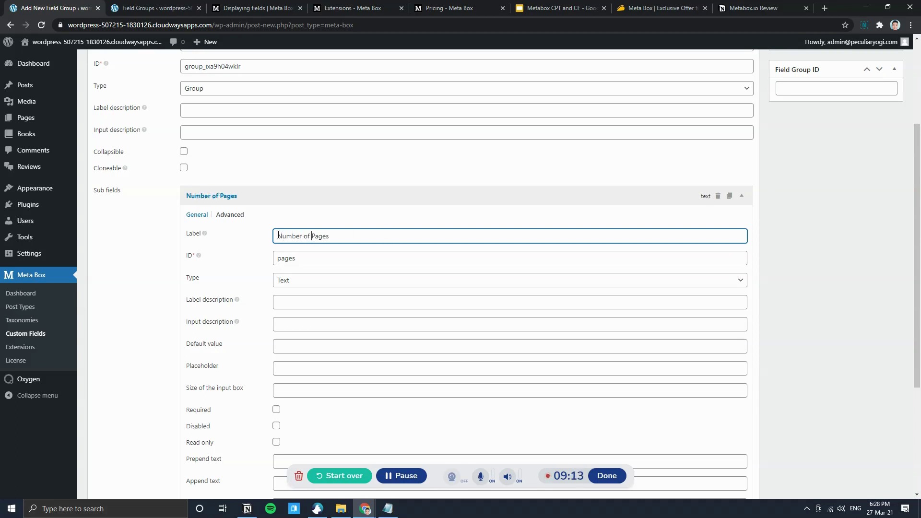
pyautogui.click(308, 254)
pyautogui.press('Home')
pyautogui.write('no_of_')
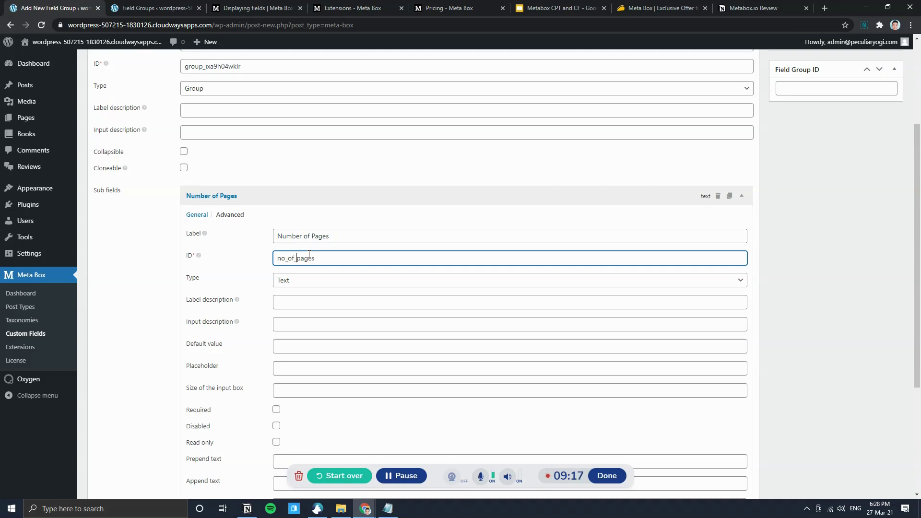
# Set the prepend text of the Number of Pages sub field to "Number of pages:".
pyautogui.moveTo(199, 257)
pyautogui.scroll(-3, 325, 310)
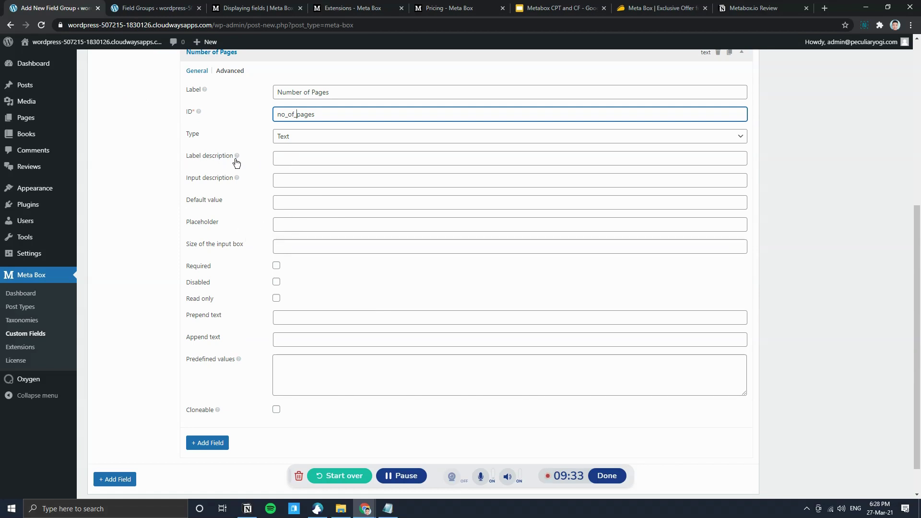
pyautogui.click(292, 161)
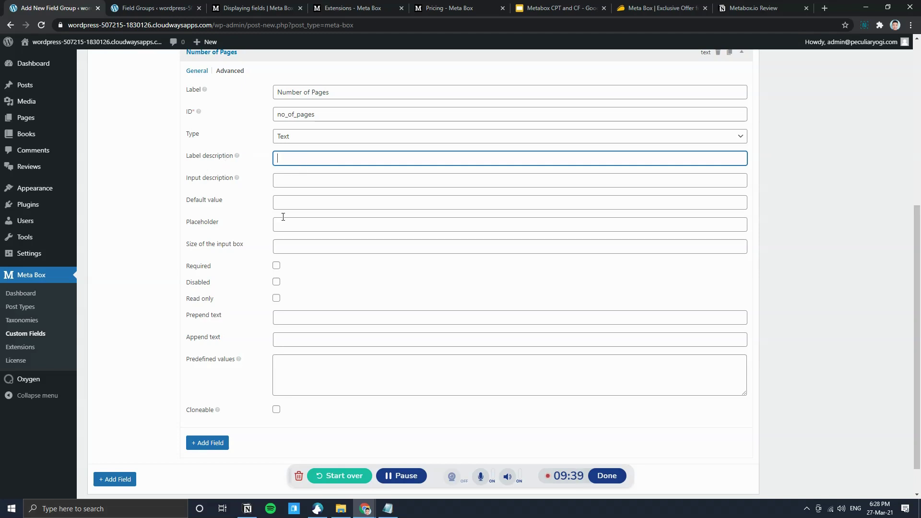
pyautogui.click(275, 266)
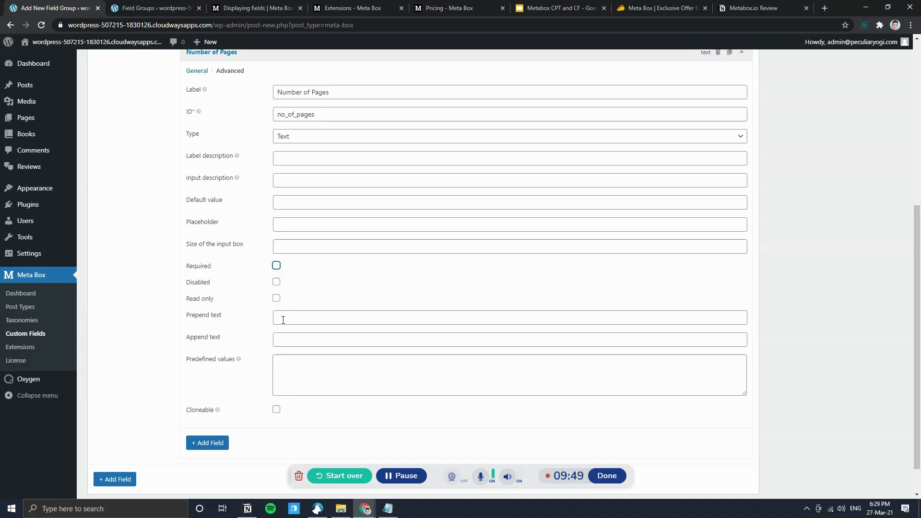
pyautogui.click(313, 318)
pyautogui.write('Number of Pages:')
pyautogui.click(314, 318)
pyautogui.press('BackSpace')
pyautogui.write('p')
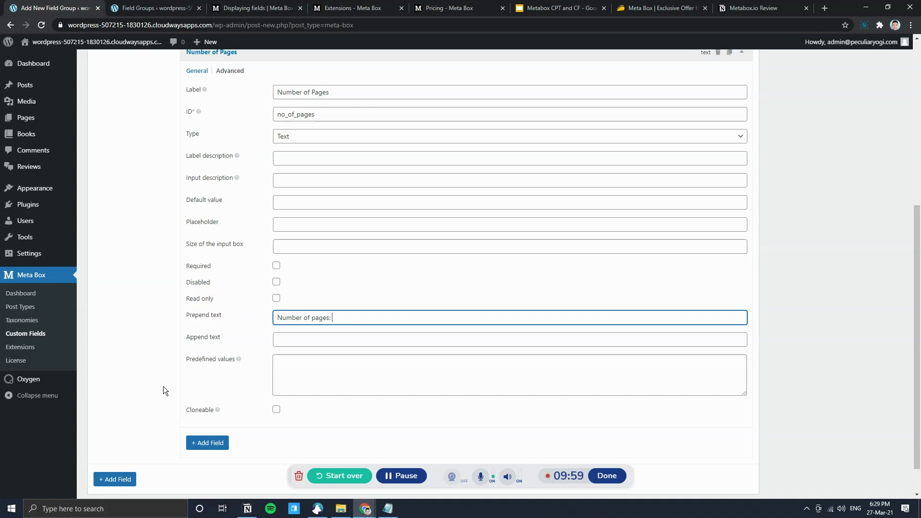
# Add an Image sub field to the group and label it Book cover.
pyautogui.click(221, 445)
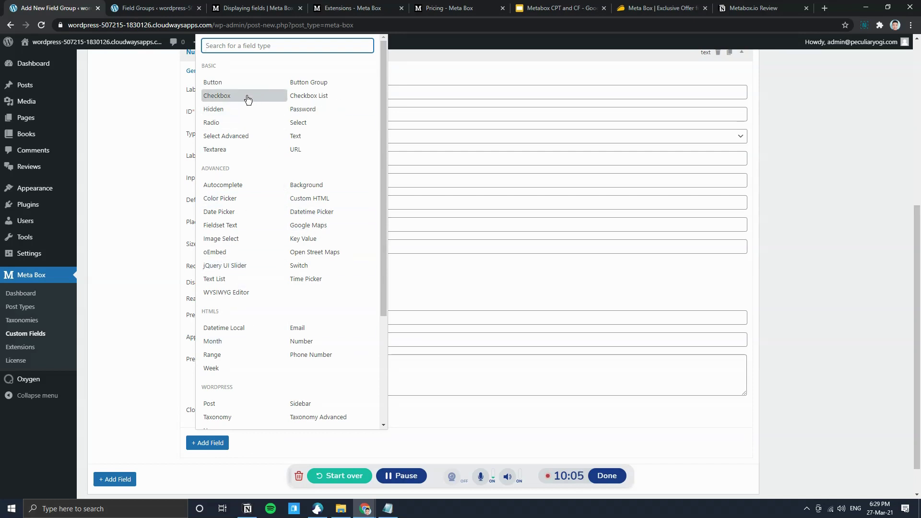
pyautogui.write('text')
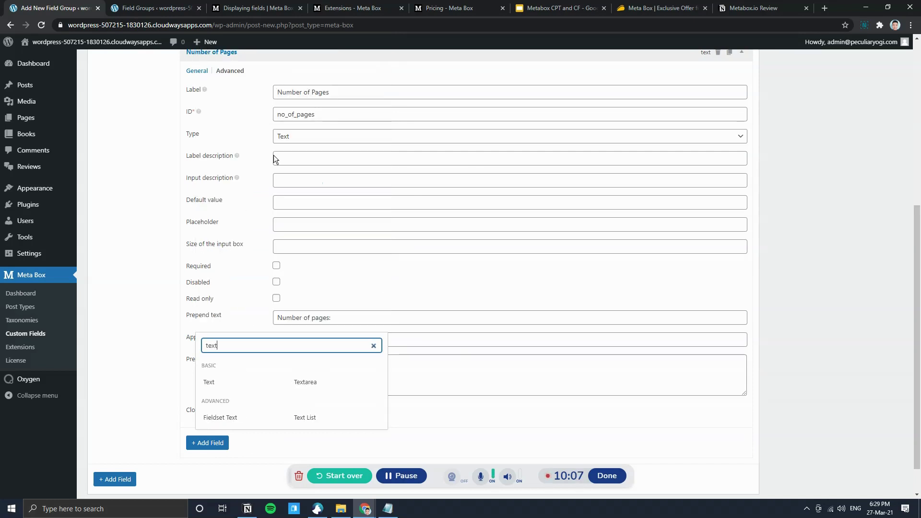
pyautogui.doubleClick(259, 351)
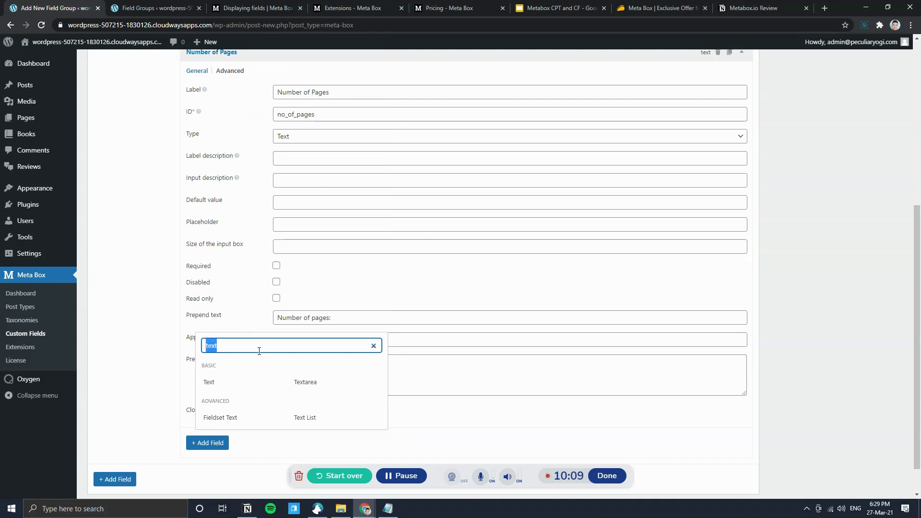
pyautogui.write('image')
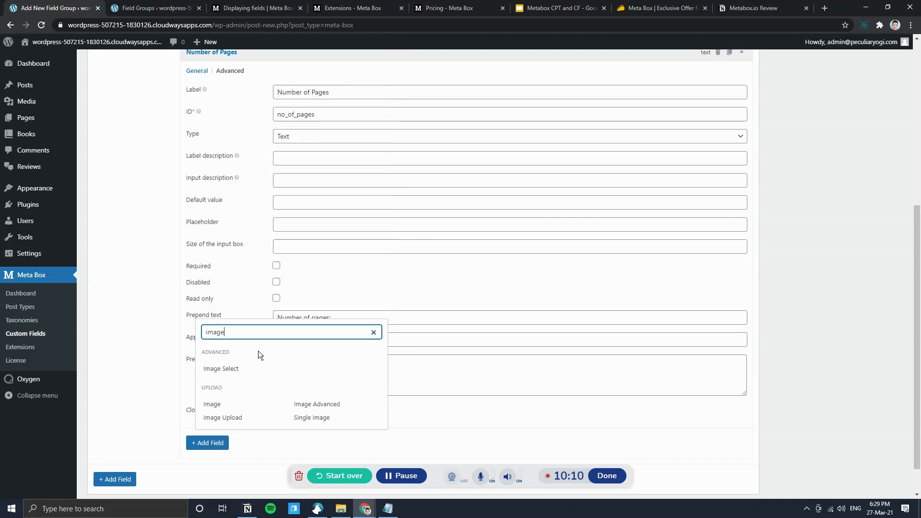
pyautogui.click(234, 409)
pyautogui.doubleClick(345, 289)
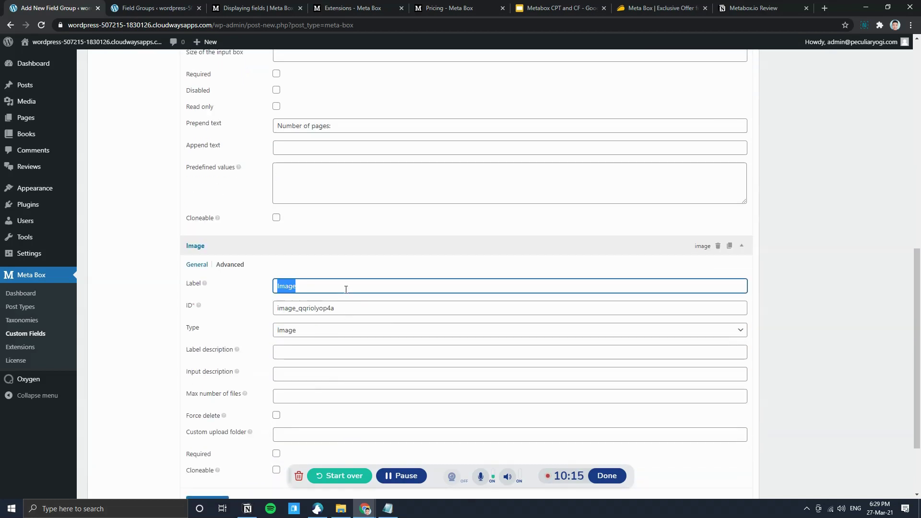
pyautogui.write('Book cover')
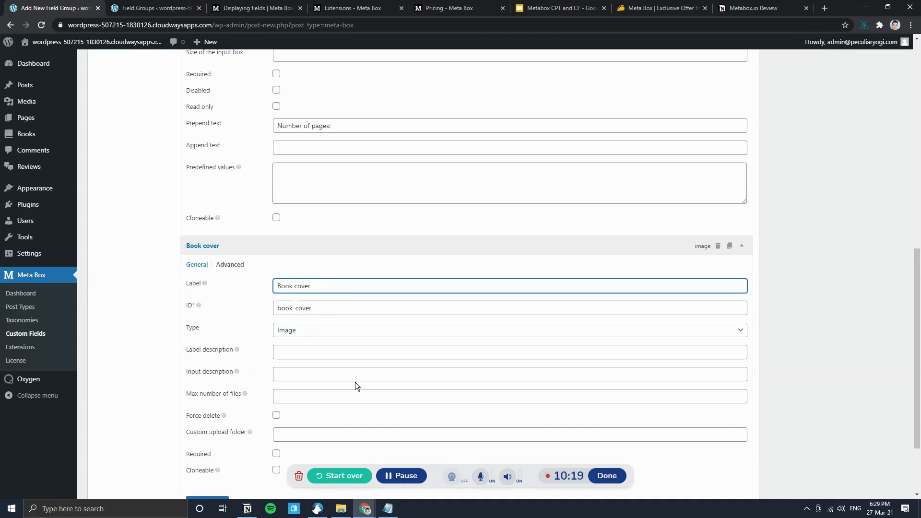
# Add another Text sub field to the group below Book cover and label it Book Publisher.
pyautogui.scroll(-2, 354, 386)
pyautogui.click(220, 407)
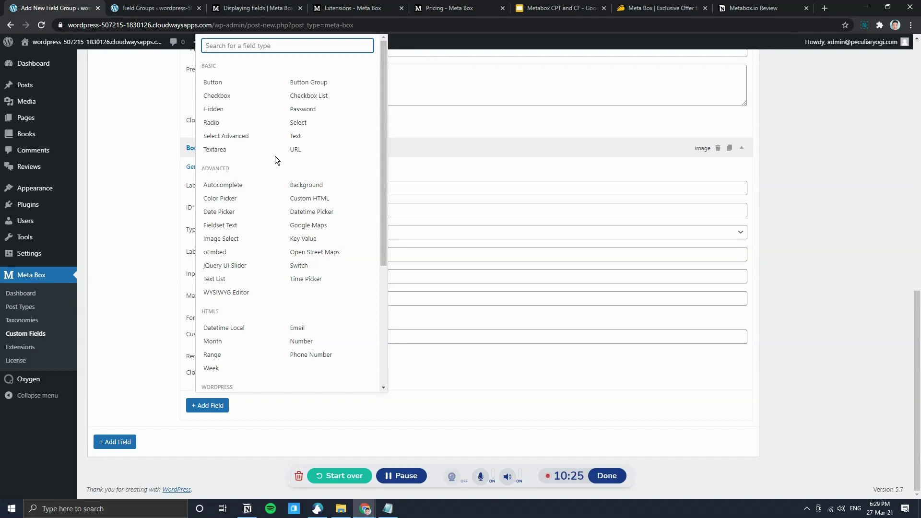
pyautogui.write('Text')
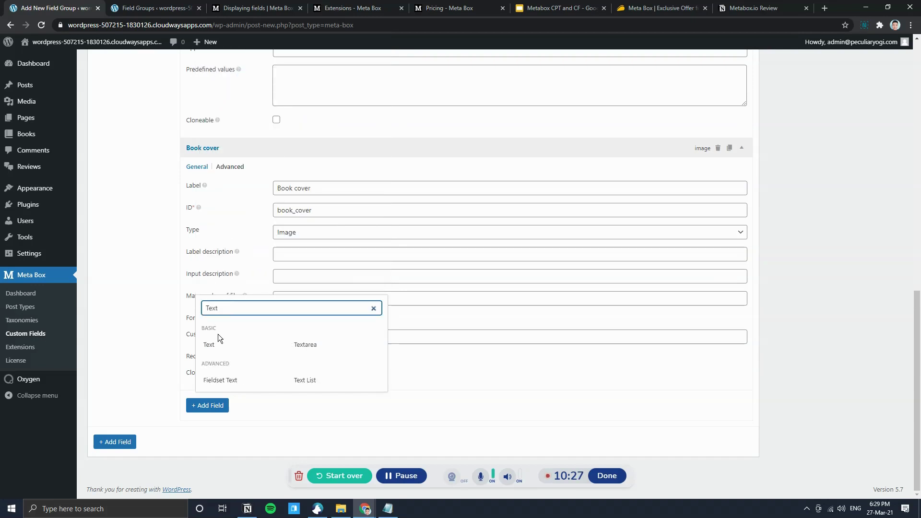
pyautogui.click(209, 345)
pyautogui.scroll(-4, 332, 378)
pyautogui.doubleClick(307, 253)
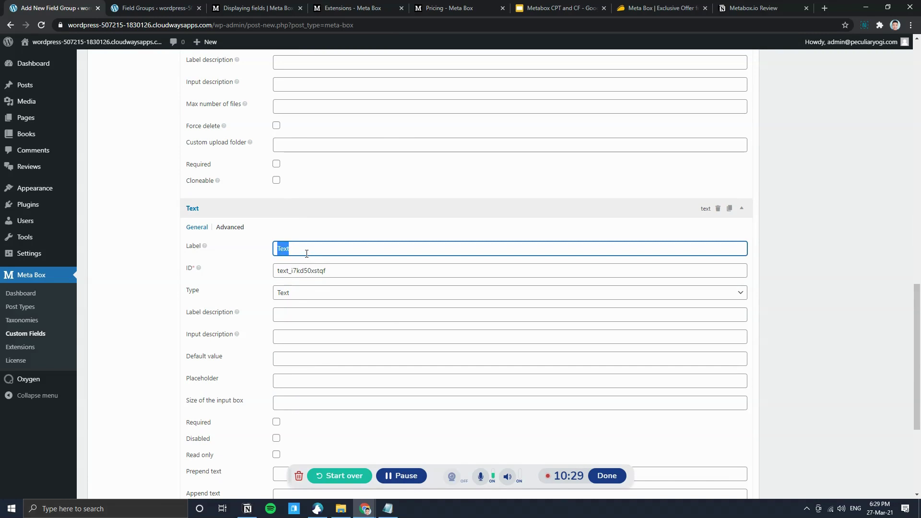
pyautogui.write('Publisher')
pyautogui.press('Home')
pyautogui.write('Book_')
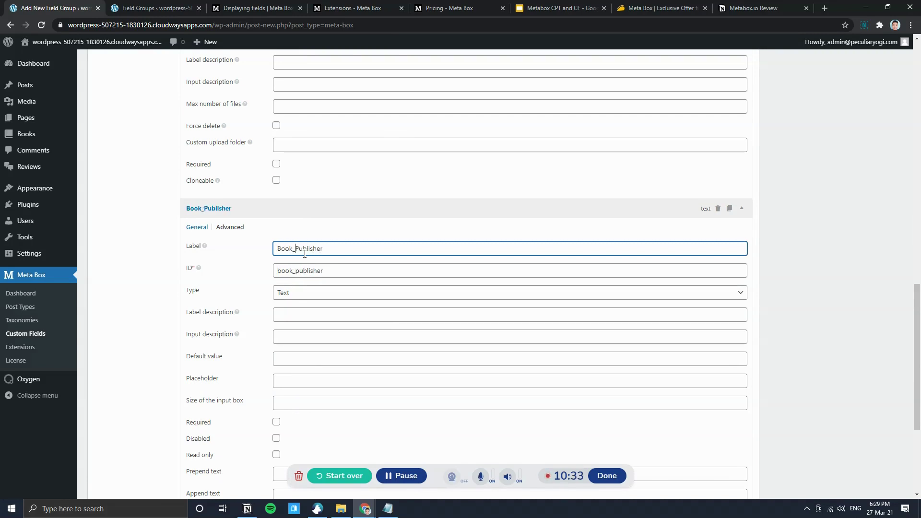
pyautogui.press('BackSpace')
# Set the field group's location to the Book post type instead of Post.
pyautogui.scroll(-2, 291, 355)
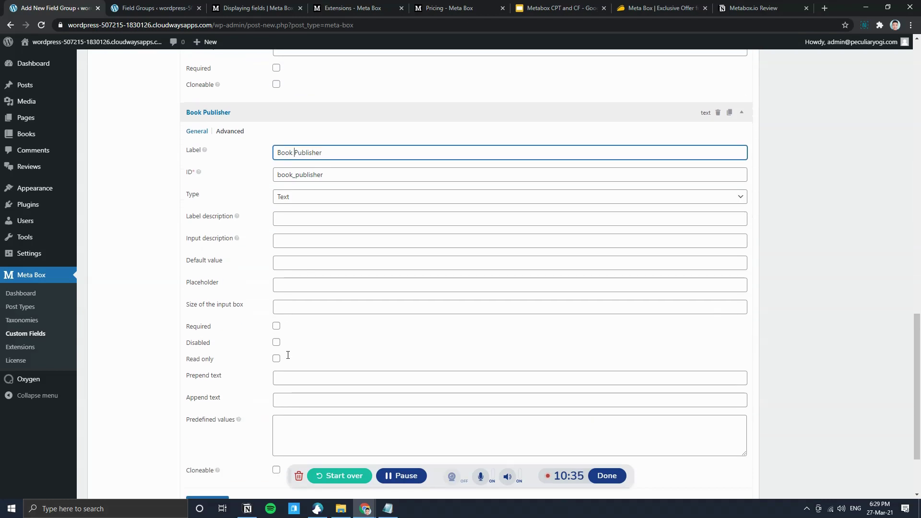
pyautogui.scroll(-2, 280, 342)
pyautogui.scroll(8, 275, 384)
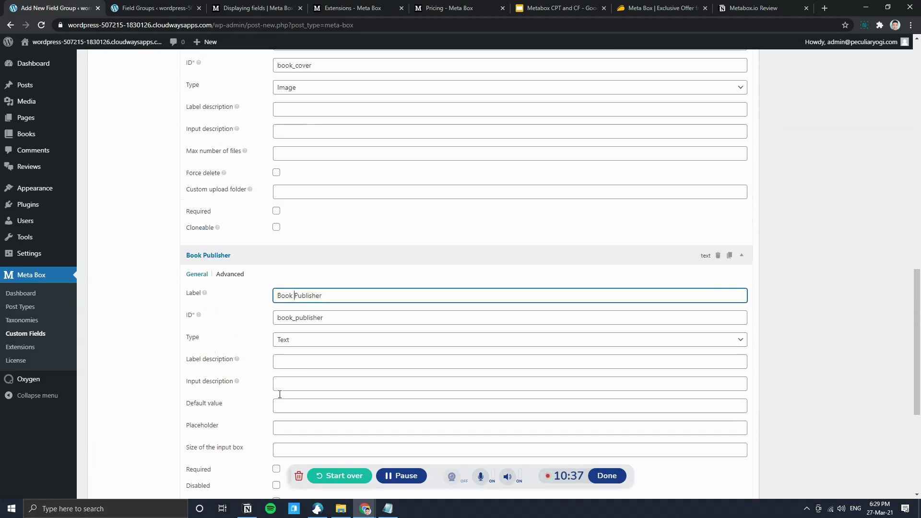
pyautogui.scroll(11, 280, 394)
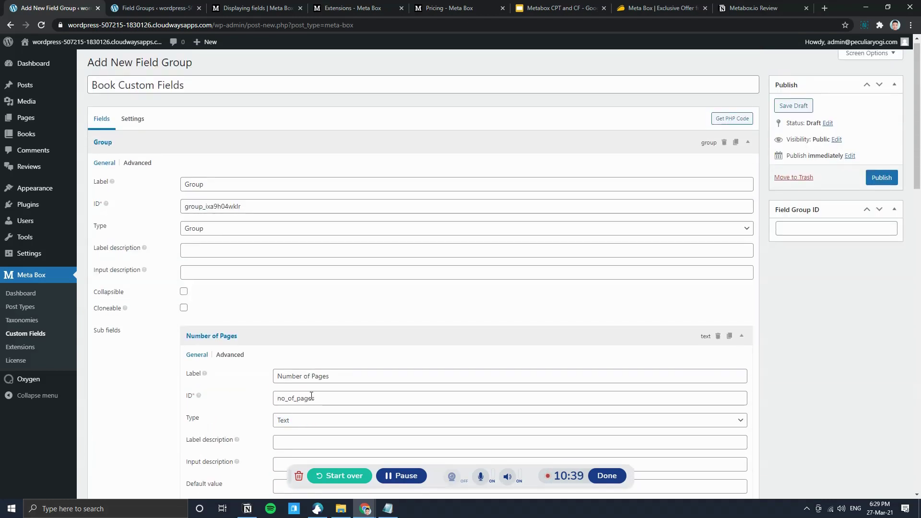
pyautogui.click(143, 120)
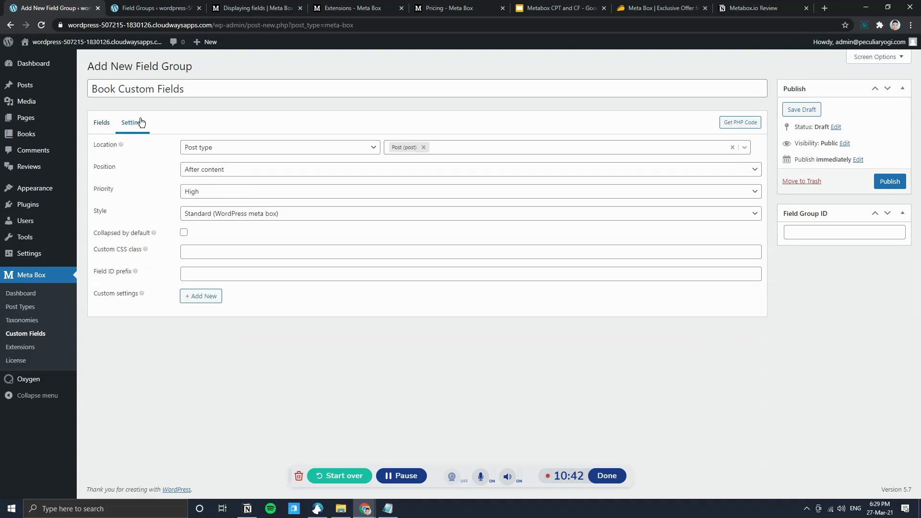
pyautogui.click(447, 147)
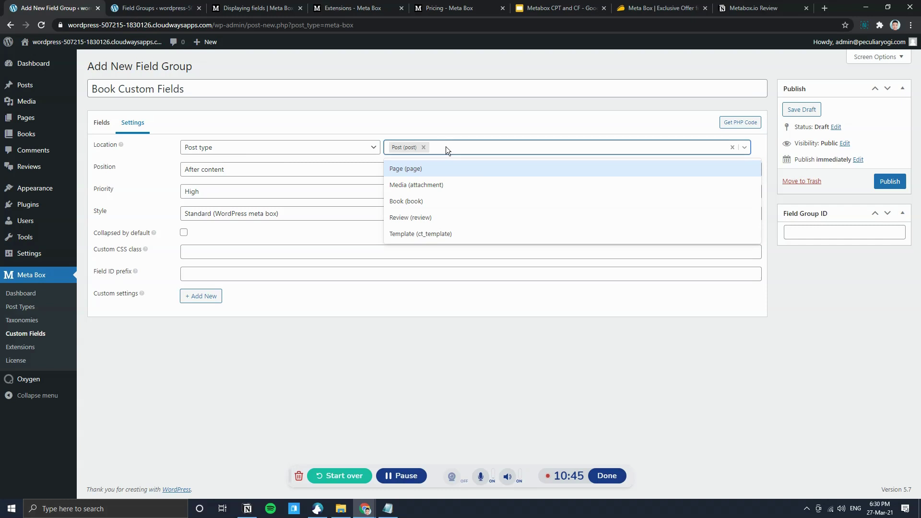
pyautogui.click(434, 197)
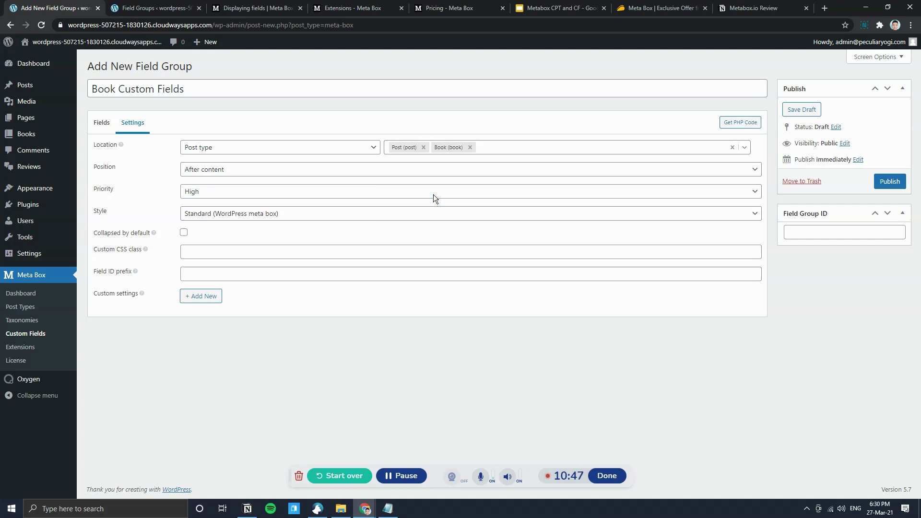
pyautogui.click(426, 148)
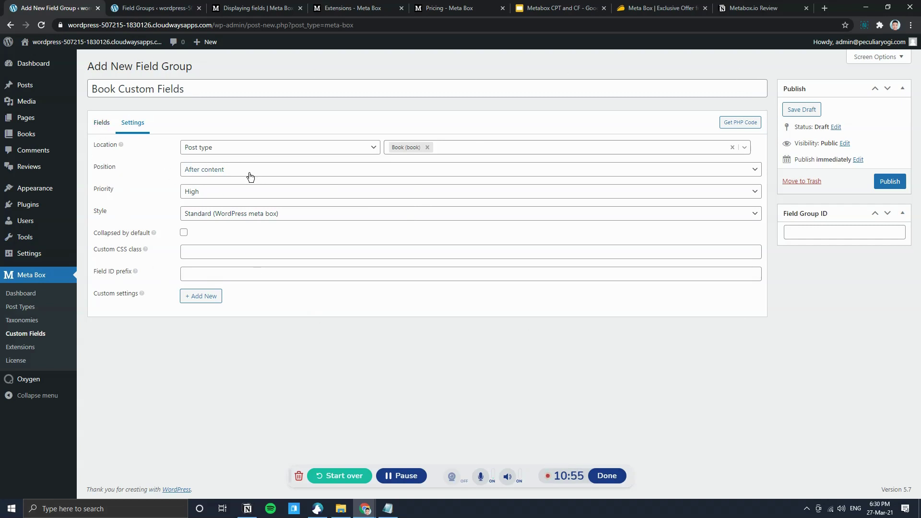
# Set the field group's position to After content and publish the field group.
pyautogui.click(201, 169)
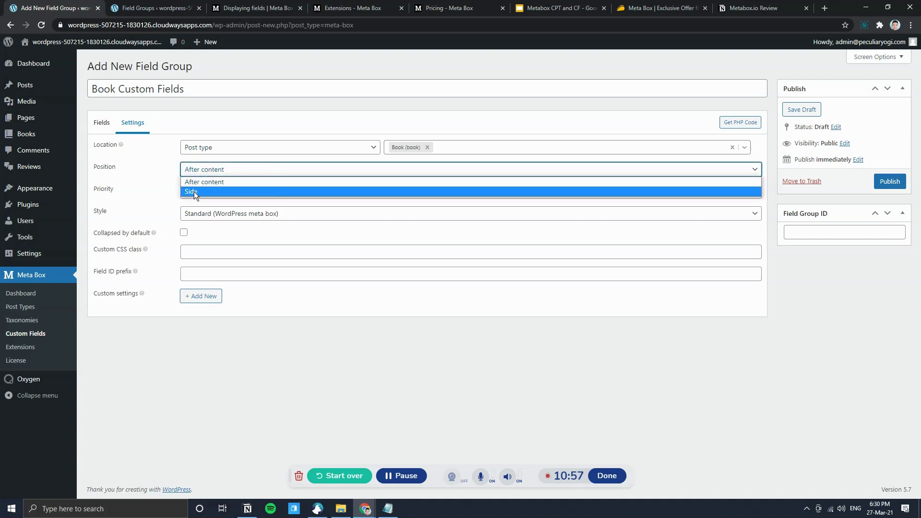
pyautogui.click(202, 182)
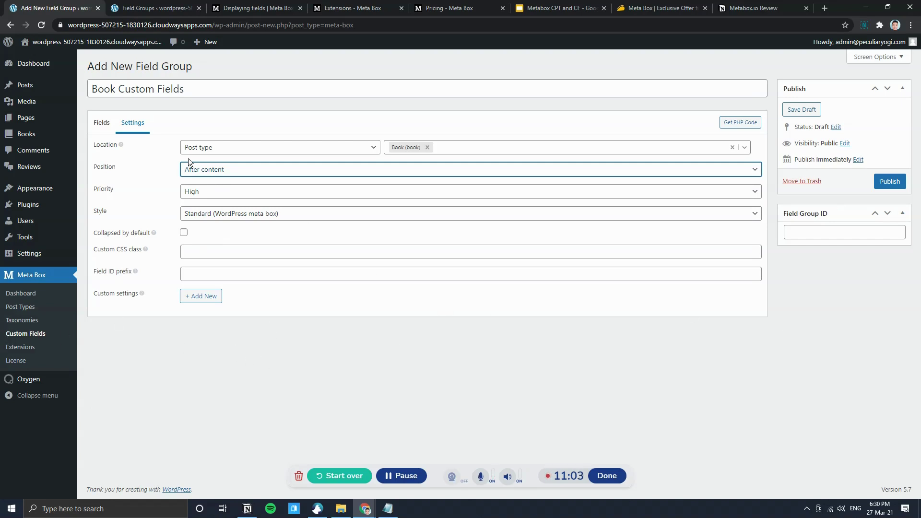
pyautogui.click(889, 181)
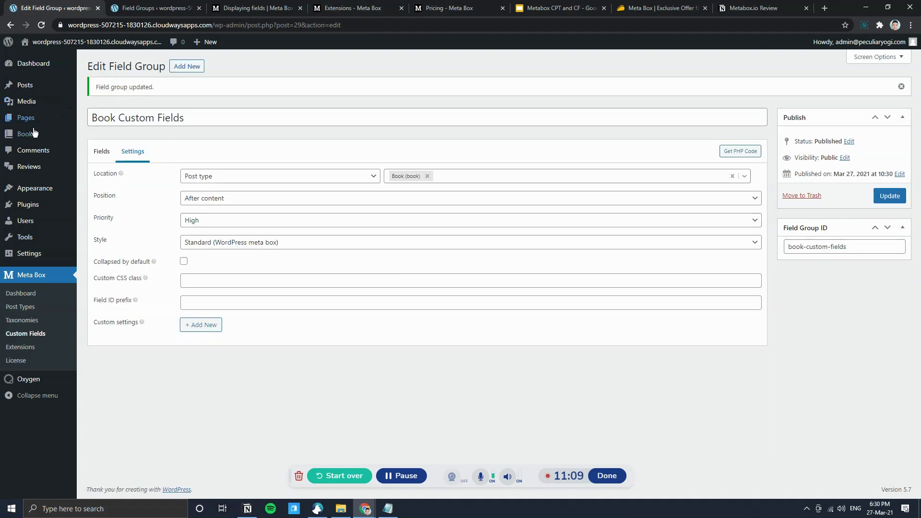
# Open a new Book entry to check the Book Custom Fields box in its editor.
pyautogui.moveTo(35, 133)
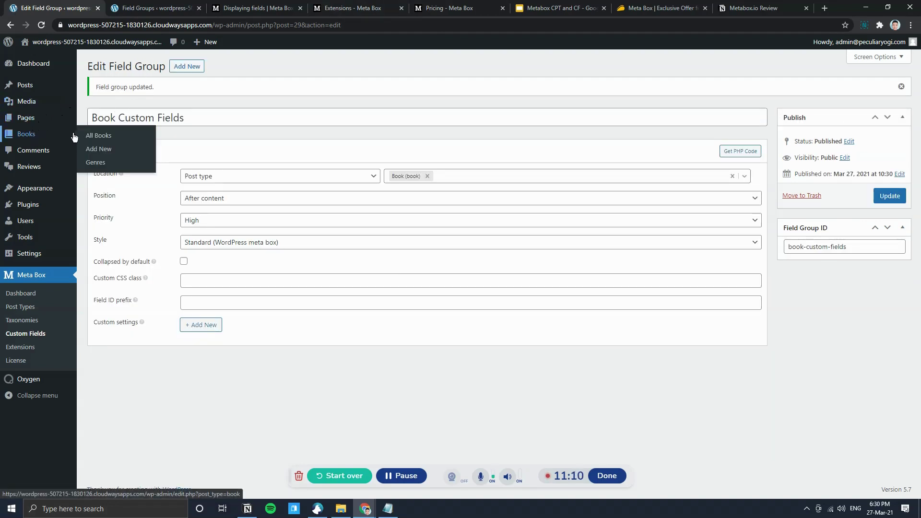
pyautogui.click(106, 150)
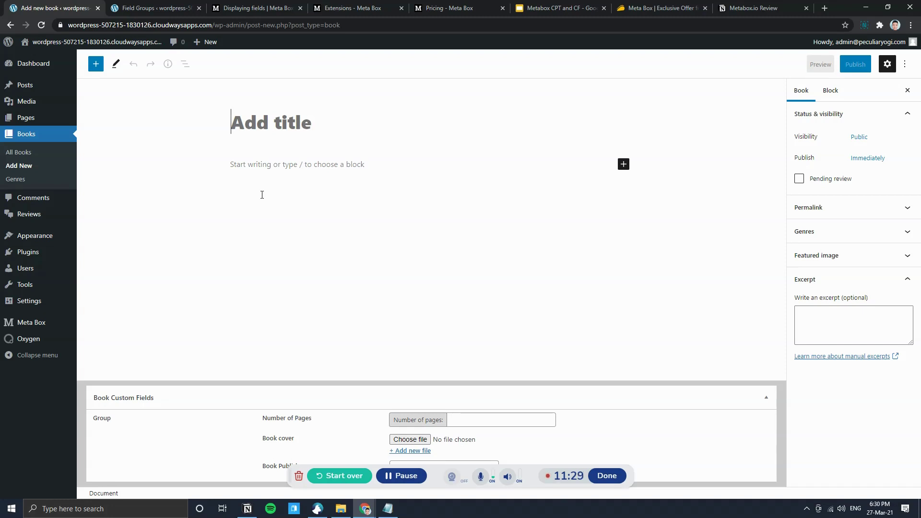
# Open the Jyan Yoga Studio Review for editing and examine its content and custom fields.
pyautogui.moveTo(39, 214)
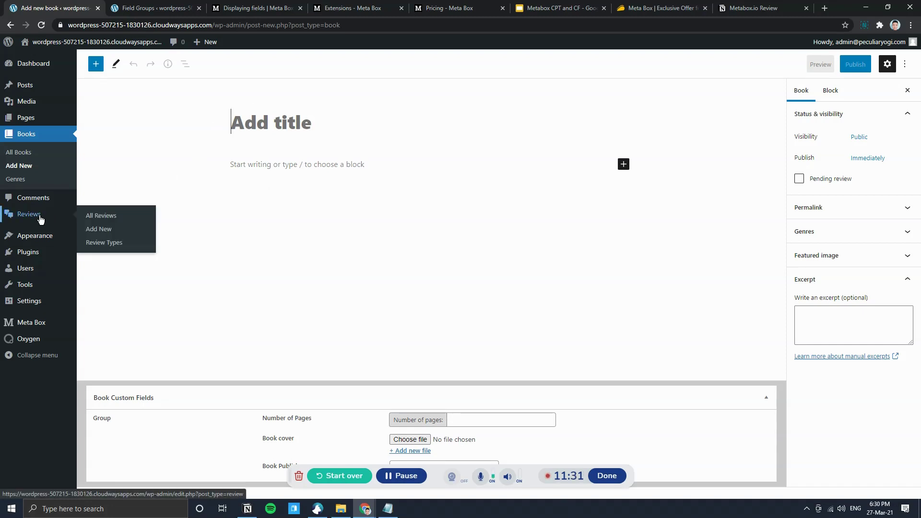
pyautogui.click(93, 214)
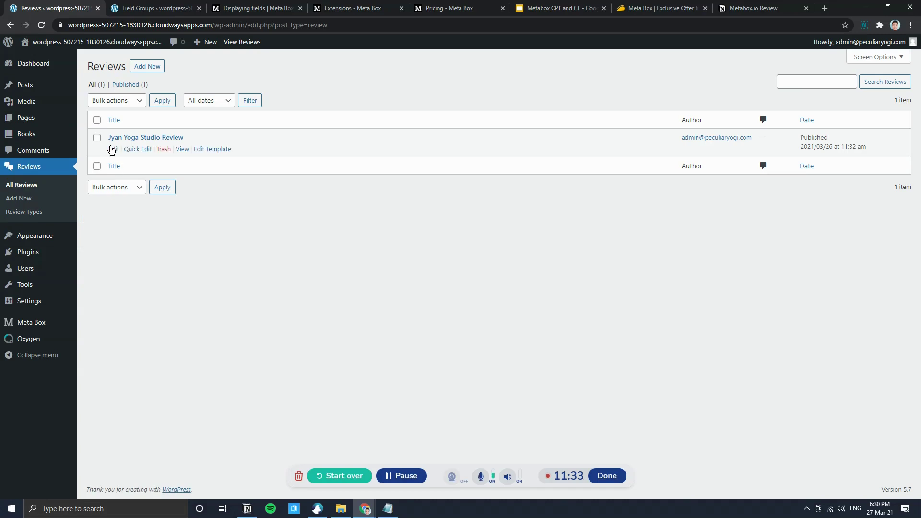
pyautogui.click(114, 149)
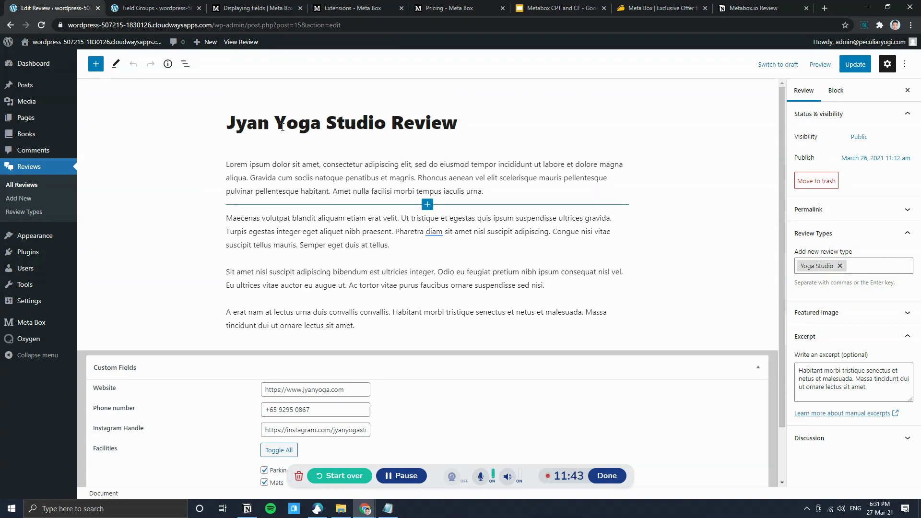
pyautogui.scroll(-1, 512, 333)
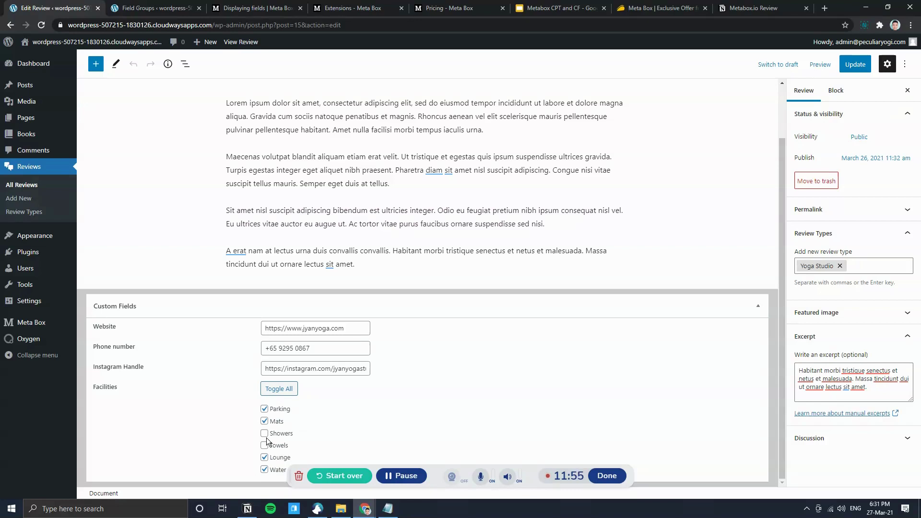
pyautogui.click(807, 391)
# Open the Custom Fields field group from a separate Field Groups tab and look through its field definitions, including Facilities and Website.
pyautogui.moveTo(43, 323)
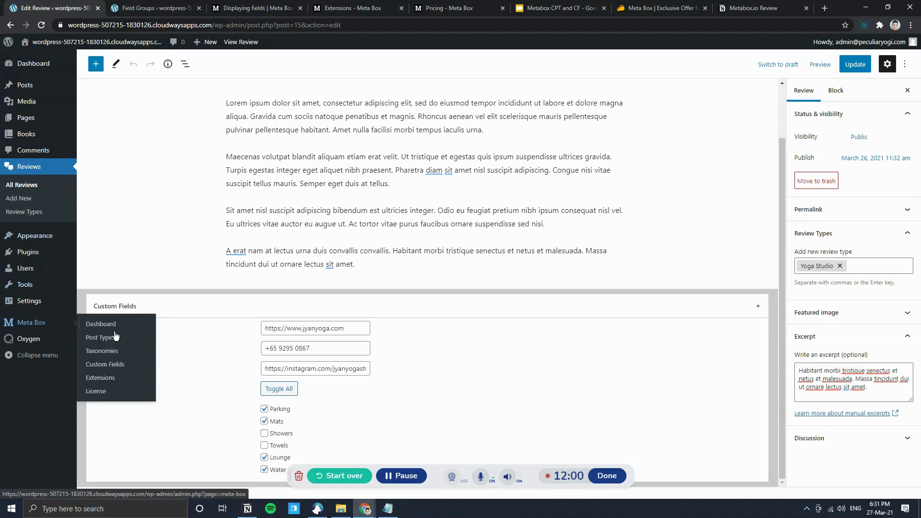
pyautogui.middleClick(103, 369)
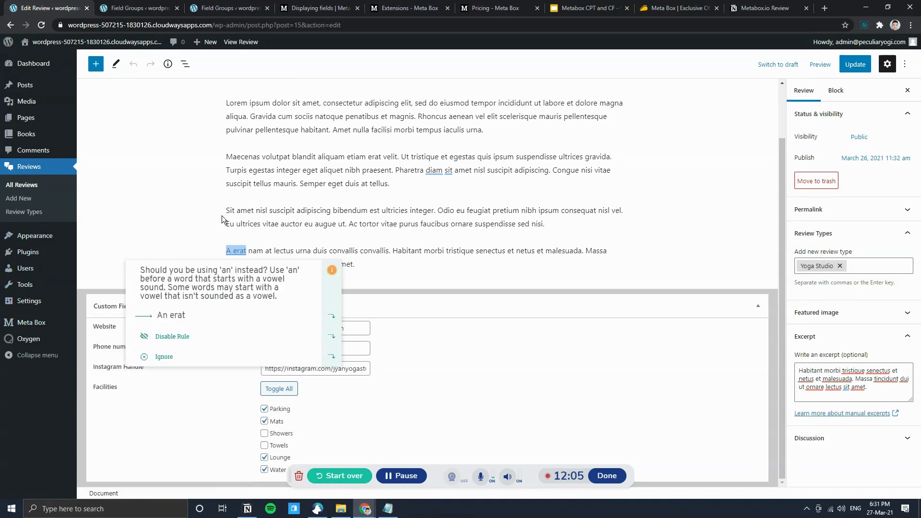
pyautogui.click(151, 10)
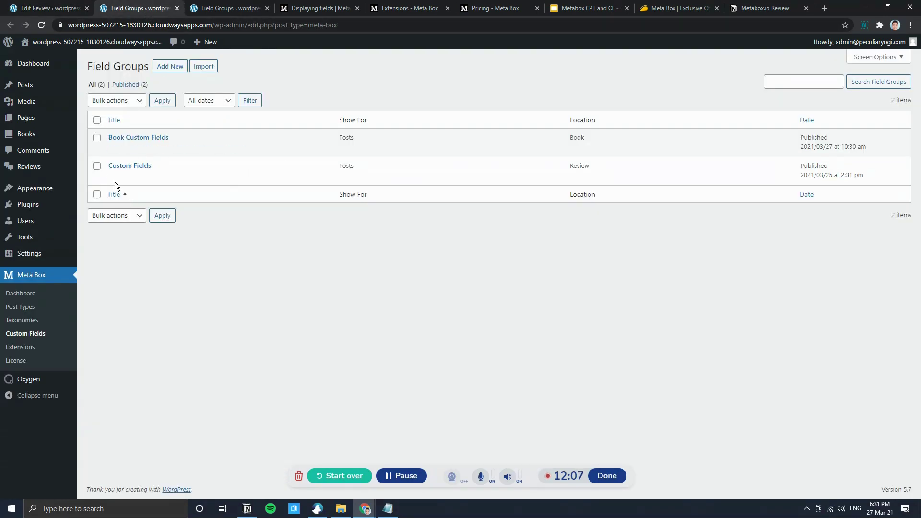
pyautogui.click(115, 167)
pyautogui.scroll(-10, 196, 249)
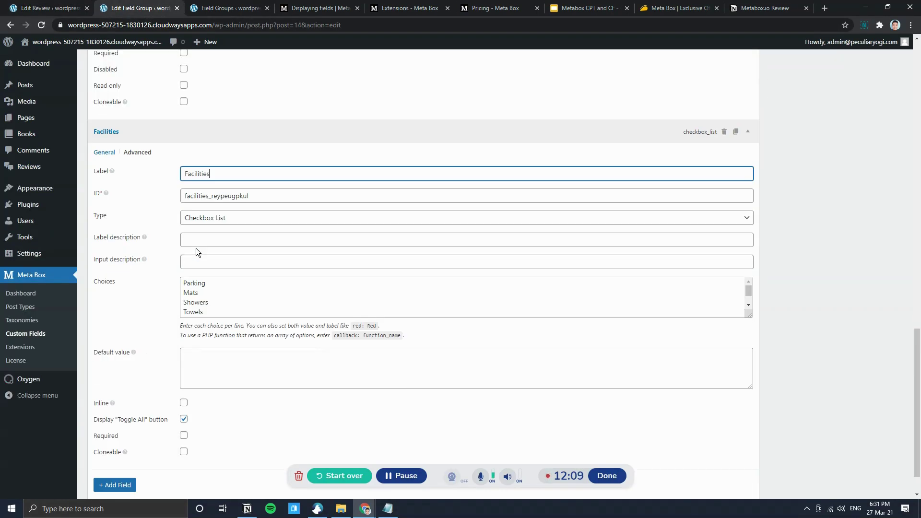
pyautogui.scroll(6, 195, 249)
pyautogui.scroll(4, 195, 256)
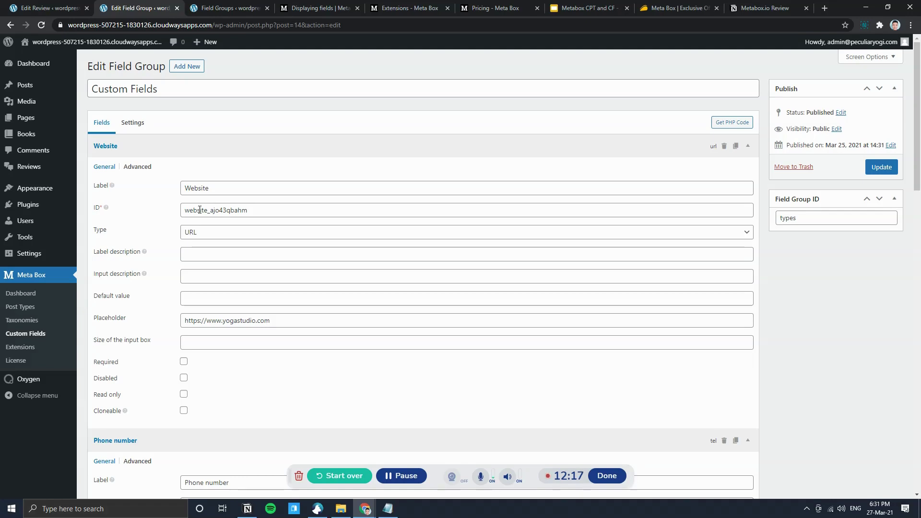
# Return to the Jyan Yoga Studio Review and dismiss the writing suggestion covering its custom fields.
pyautogui.hotkey('ctrl', 'pageup')
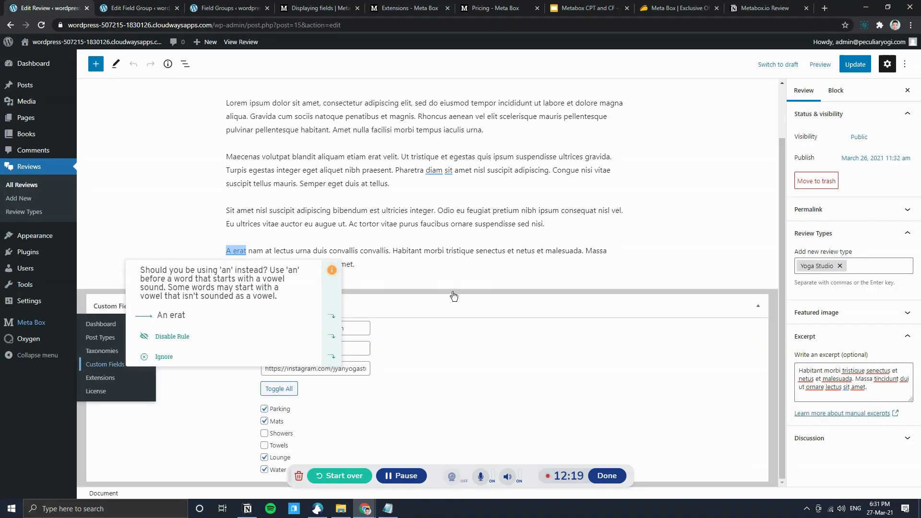
pyautogui.click(268, 264)
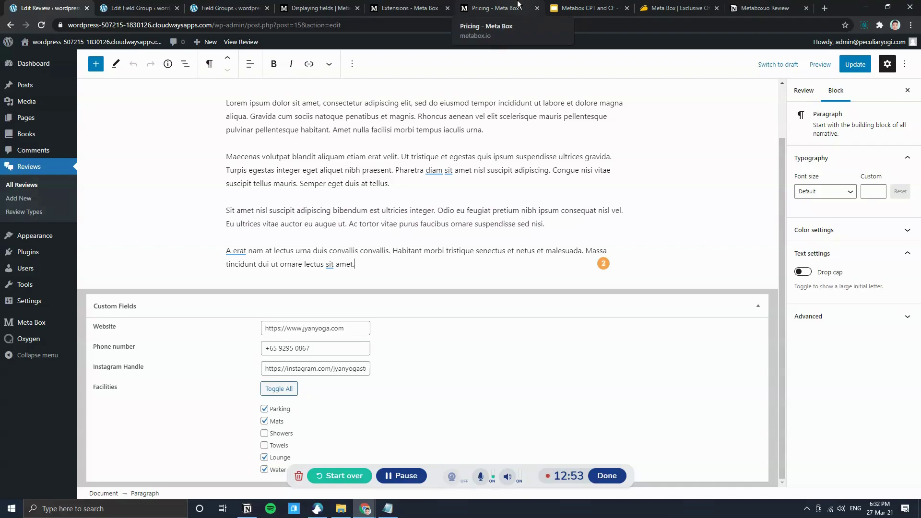
# Examine the integration plugins on Meta Box's Extensions page.
pyautogui.click(422, 7)
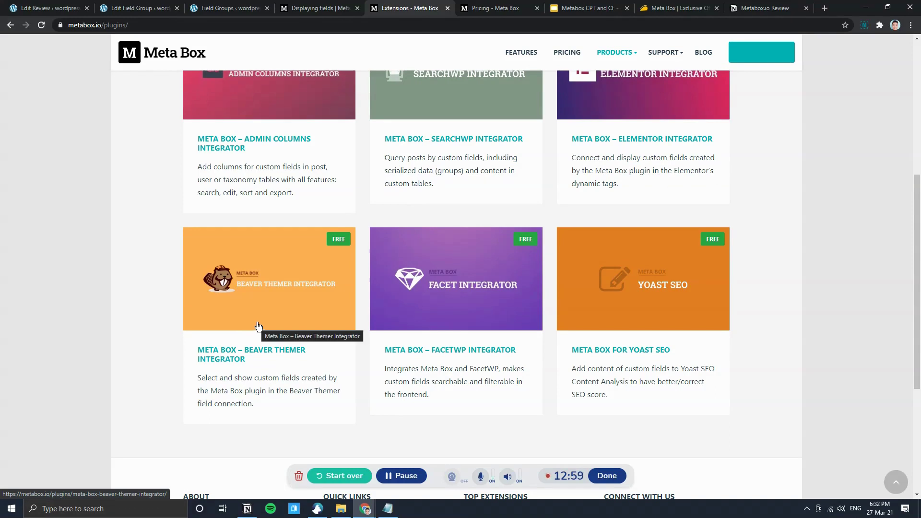
pyautogui.scroll(2, 608, 180)
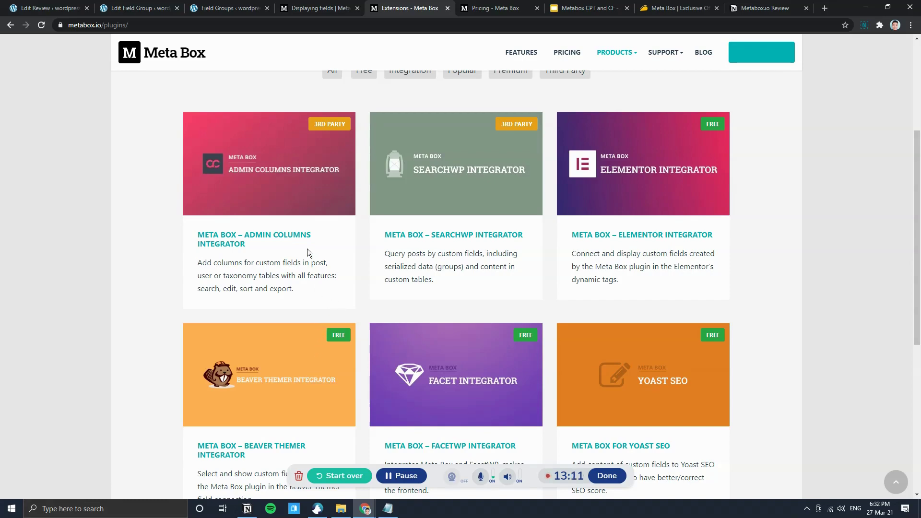
# Revisit the review and its field group, and close the outdated Field Groups tab.
pyautogui.click(64, 5)
pyautogui.scroll(3, 276, 208)
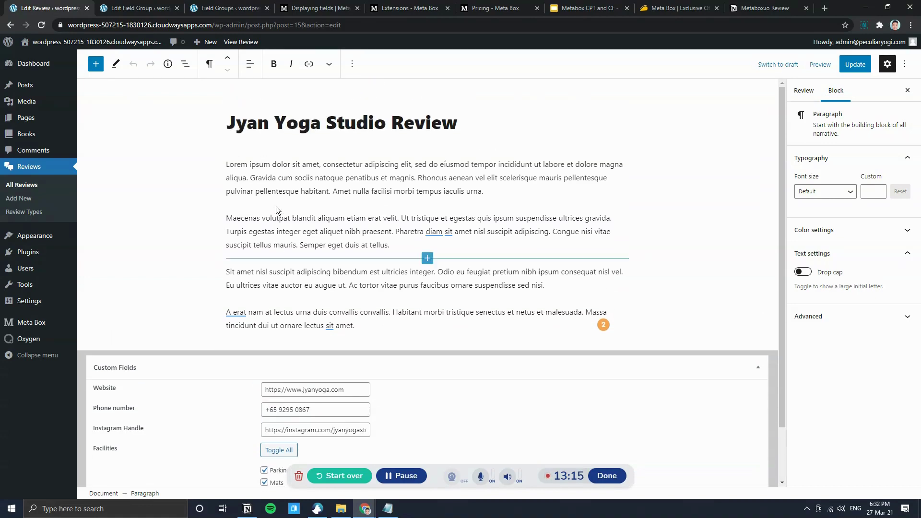
pyautogui.click(155, 5)
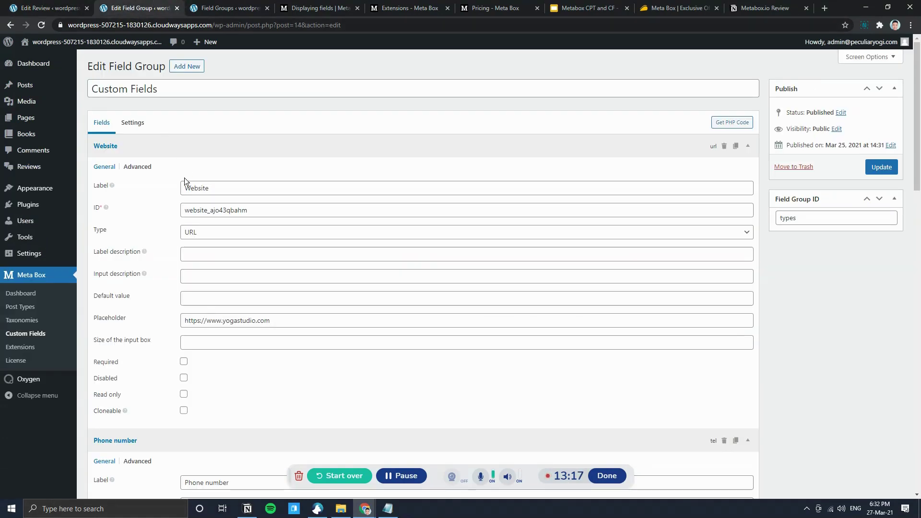
pyautogui.click(230, 7)
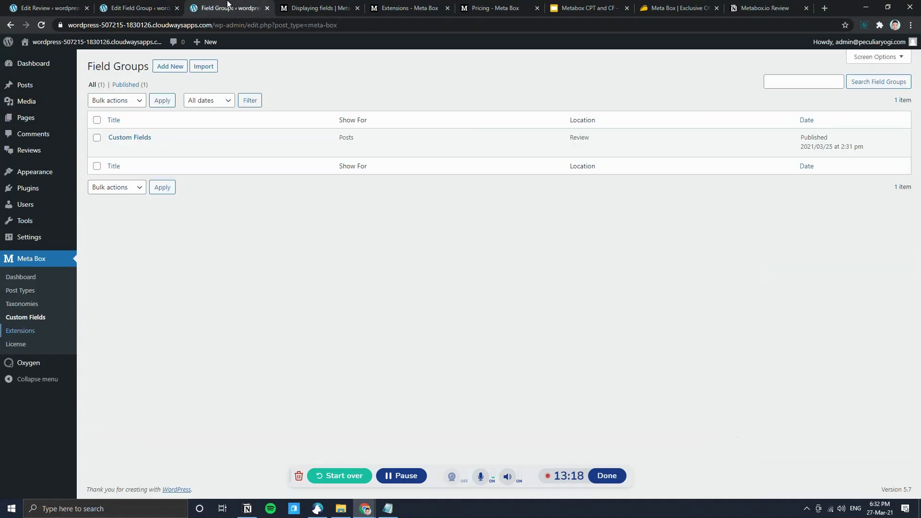
pyautogui.click(267, 8)
pyautogui.click(142, 8)
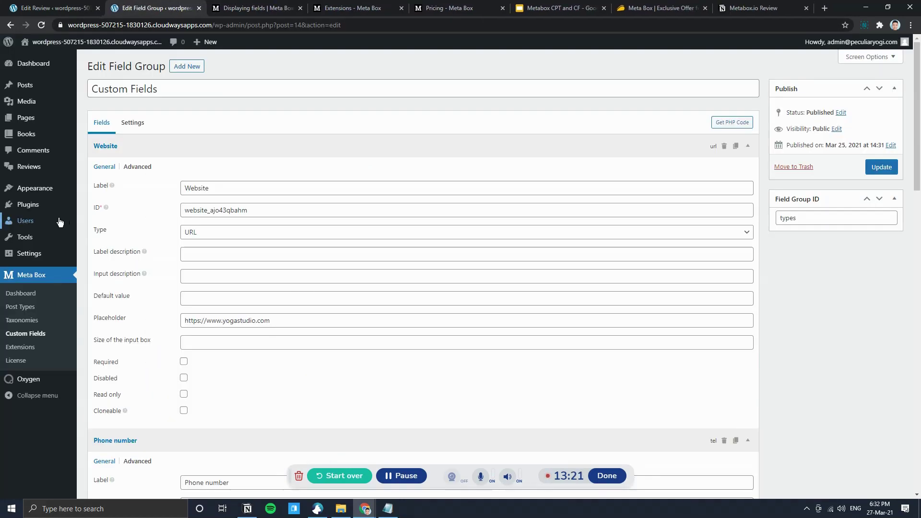
# Open the Oxygen templates list in a separate tab and edit the Reviews Template with Oxygen.
pyautogui.moveTo(41, 378)
pyautogui.middleClick(100, 399)
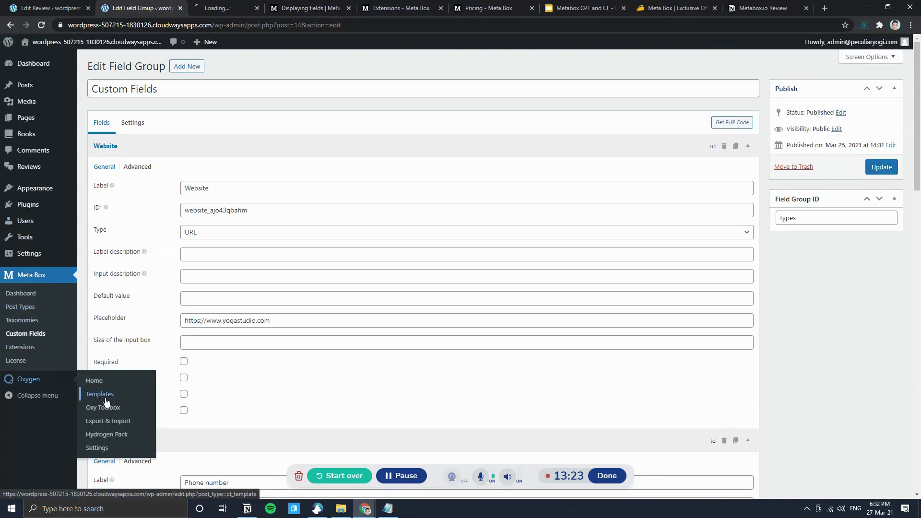
pyautogui.click(235, 9)
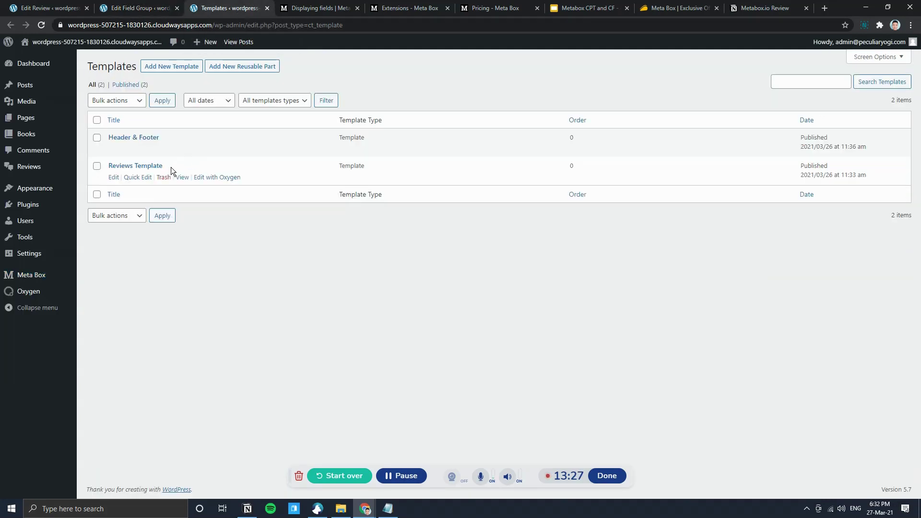
pyautogui.moveTo(32, 134)
pyautogui.moveTo(31, 168)
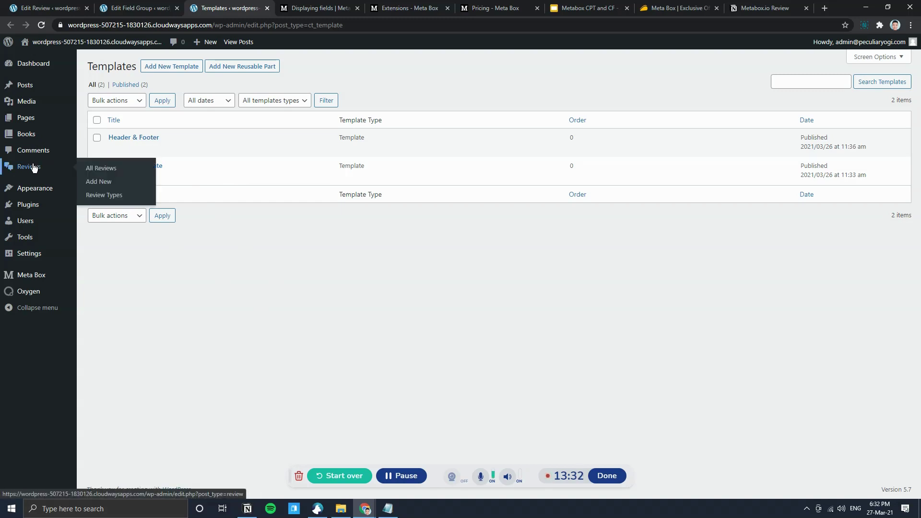
pyautogui.click(216, 178)
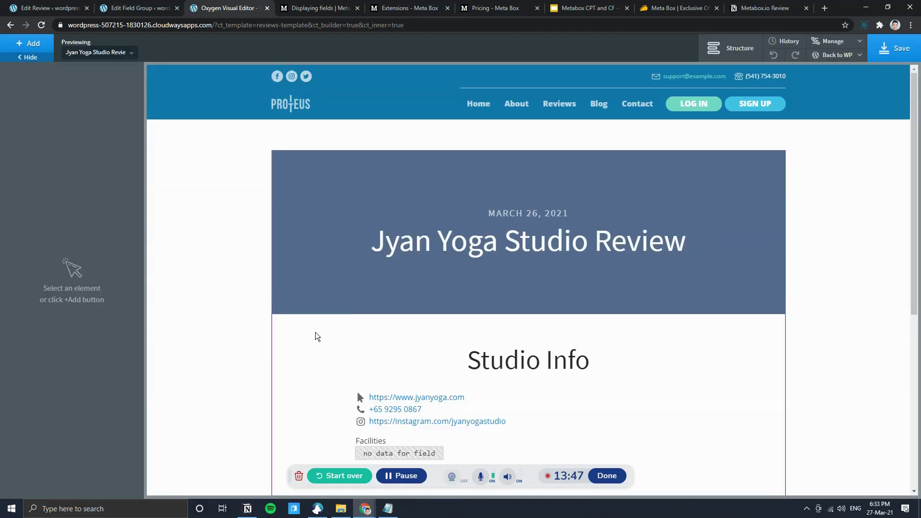
# Compare the template's Studio Info section with the custom field values entered in the Jyan Yoga Studio Review.
pyautogui.scroll(-4, 617, 281)
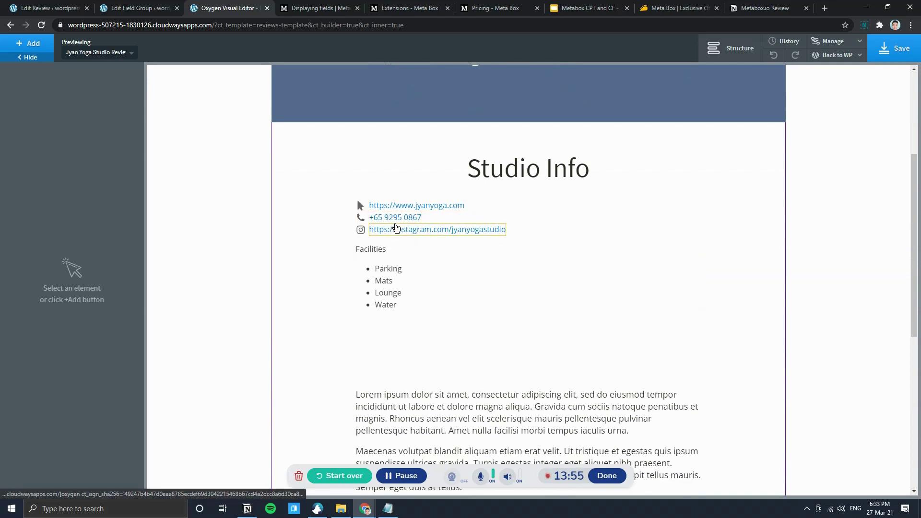
pyautogui.click(72, 14)
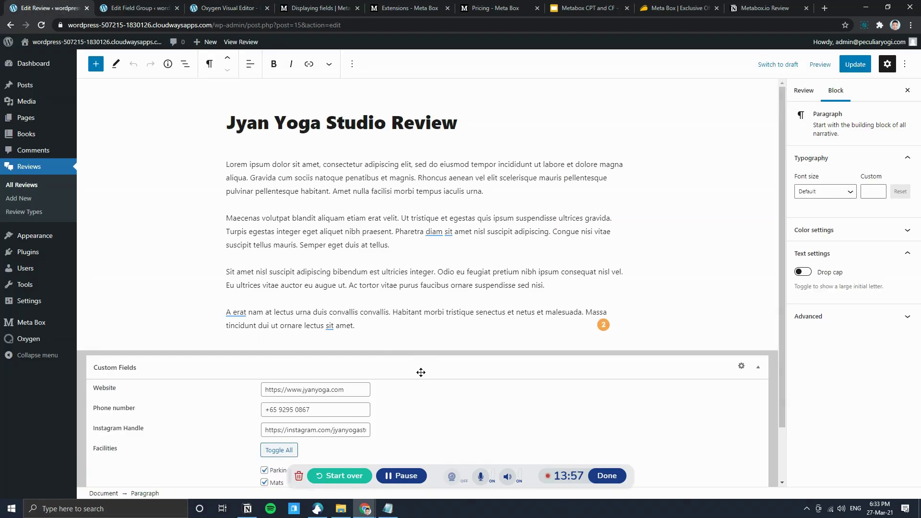
pyautogui.scroll(-2, 420, 372)
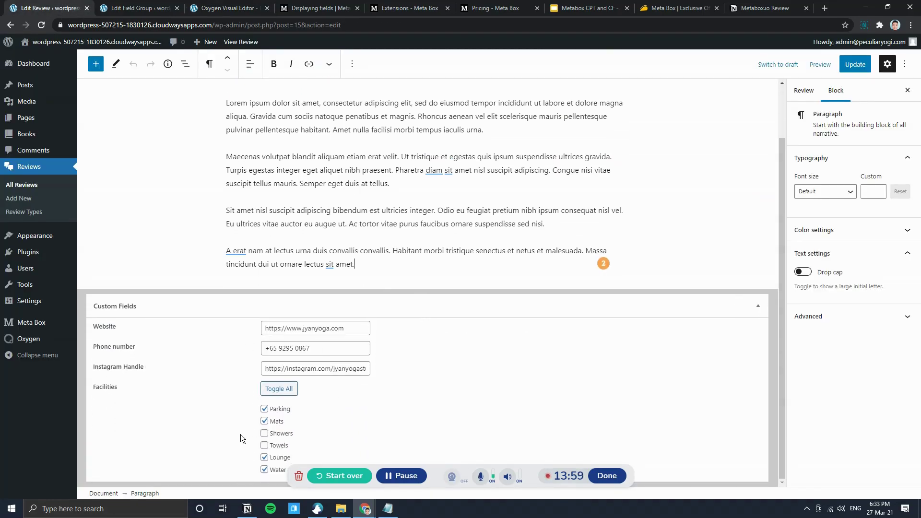
pyautogui.click(192, 7)
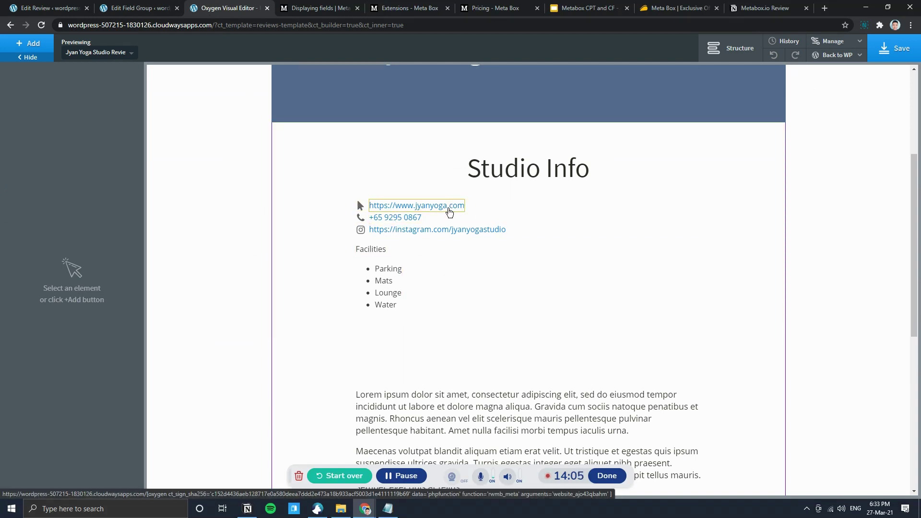
# Show the template's structure and inspect the dynamic data behind the website link in the Studio Info section.
pyautogui.click(730, 48)
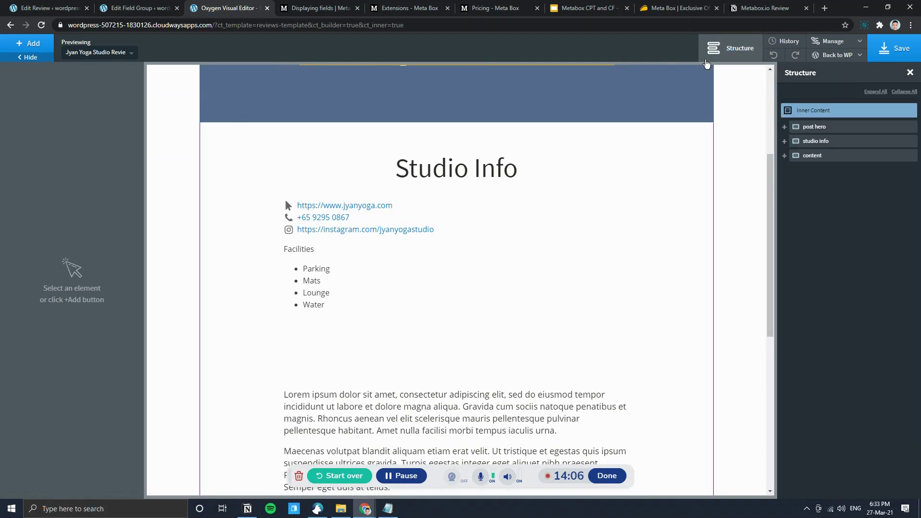
pyautogui.doubleClick(372, 209)
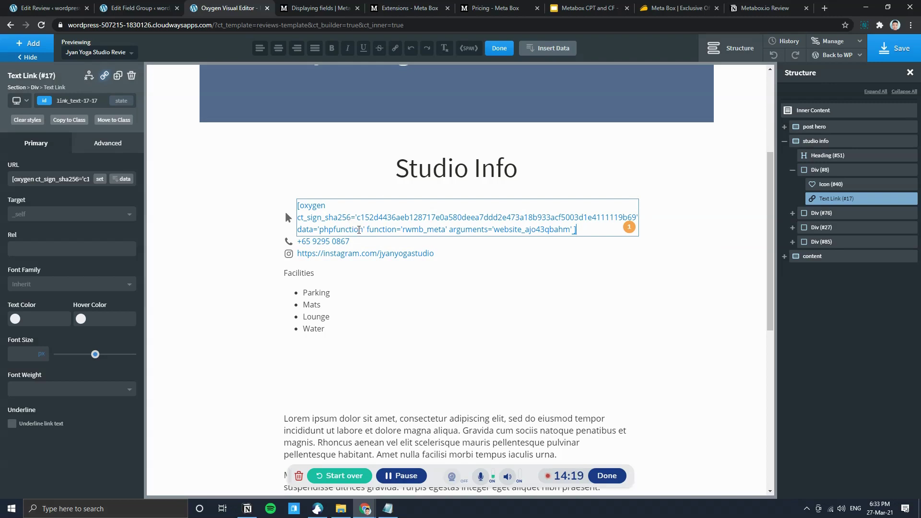
pyautogui.click(792, 170)
# Duplicate the studio info section in the Reviews Template.
pyautogui.click(808, 141)
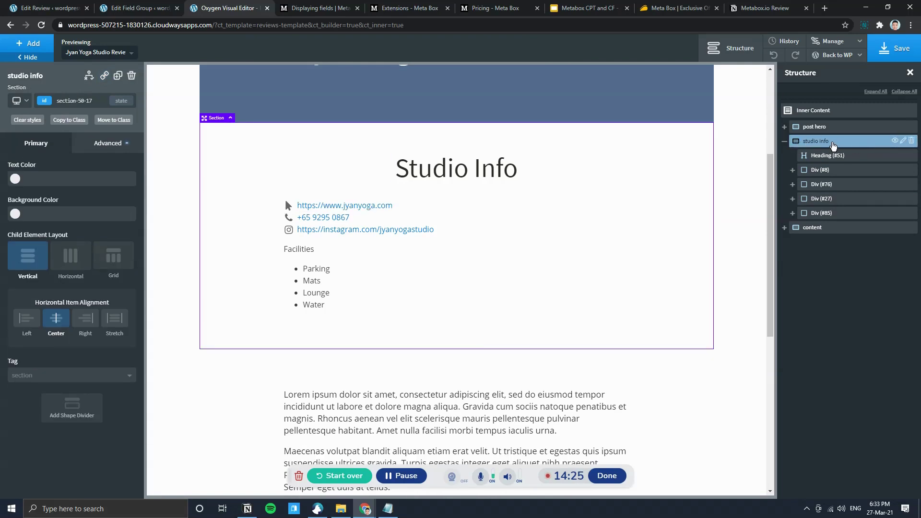
pyautogui.hotkey('ctrl', 'd')
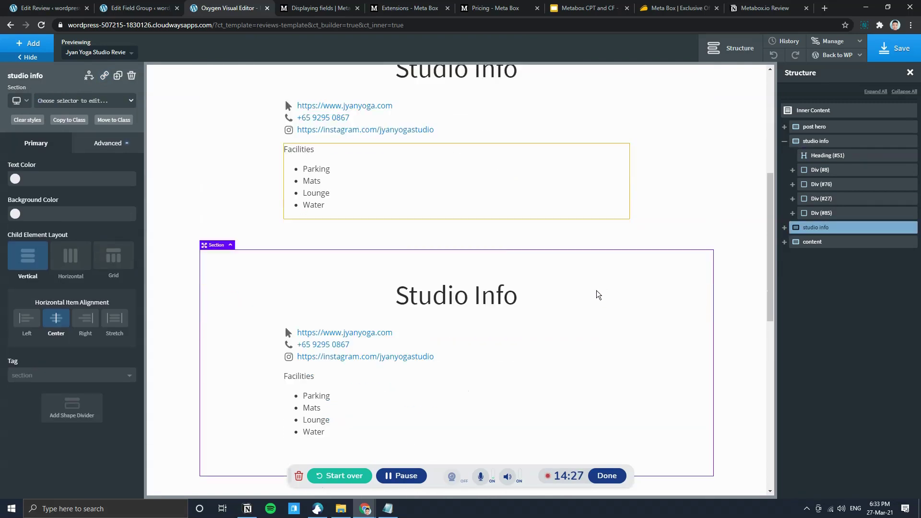
# Delete the website, phone and Instagram text links and the facilities list text from the duplicated studio info section.
pyautogui.click(374, 288)
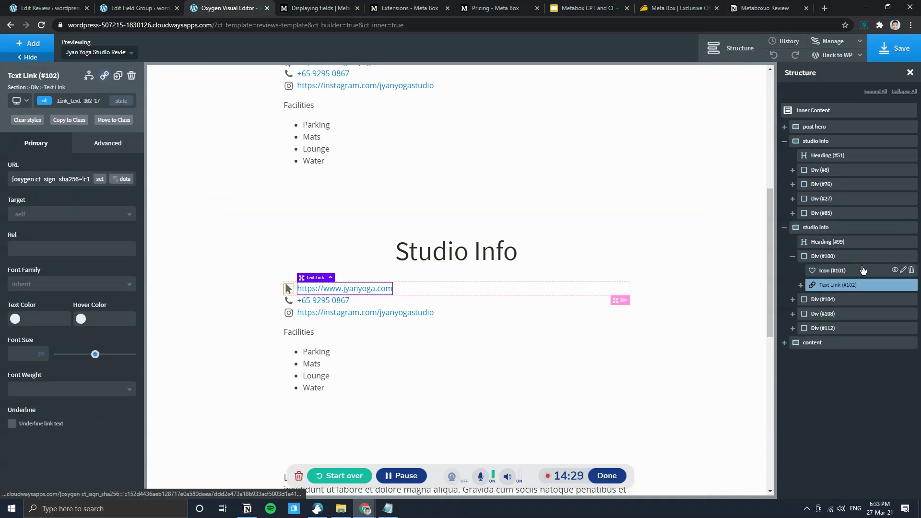
pyautogui.click(911, 284)
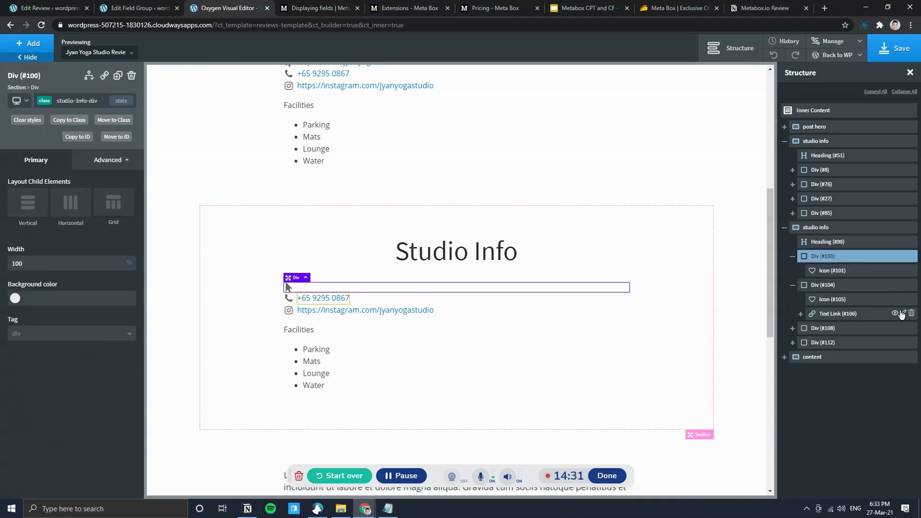
pyautogui.click(911, 314)
pyautogui.click(792, 314)
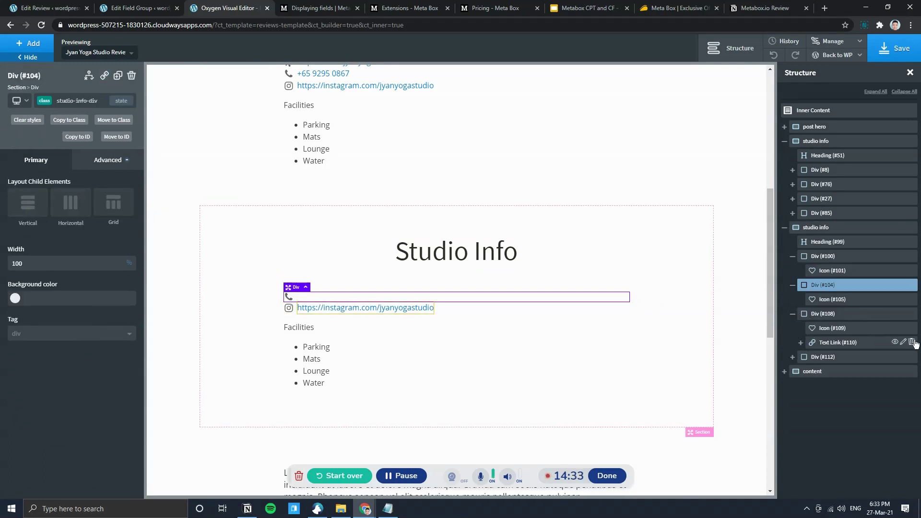
pyautogui.click(911, 342)
pyautogui.click(793, 342)
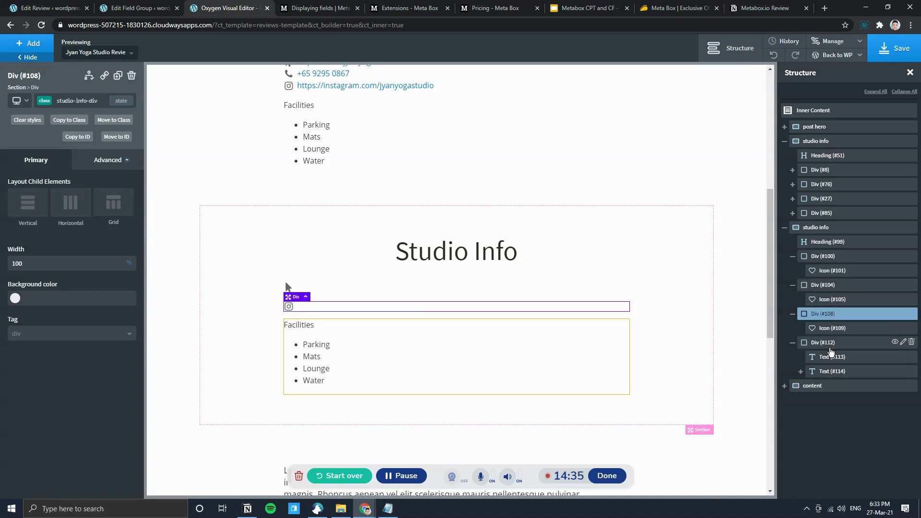
pyautogui.click(910, 371)
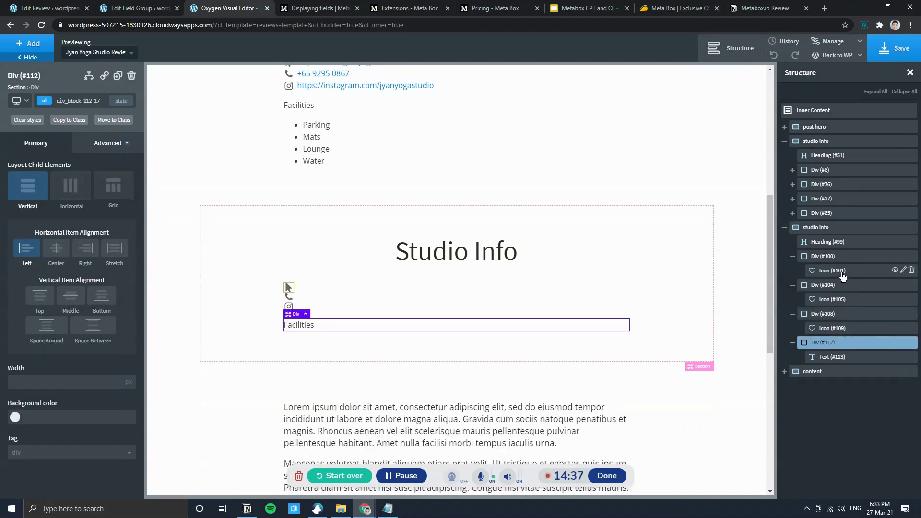
# Add a Text Link beside the mouse-pointer icon in the duplicated studio info section, after checking the review's Website field.
pyautogui.click(836, 274)
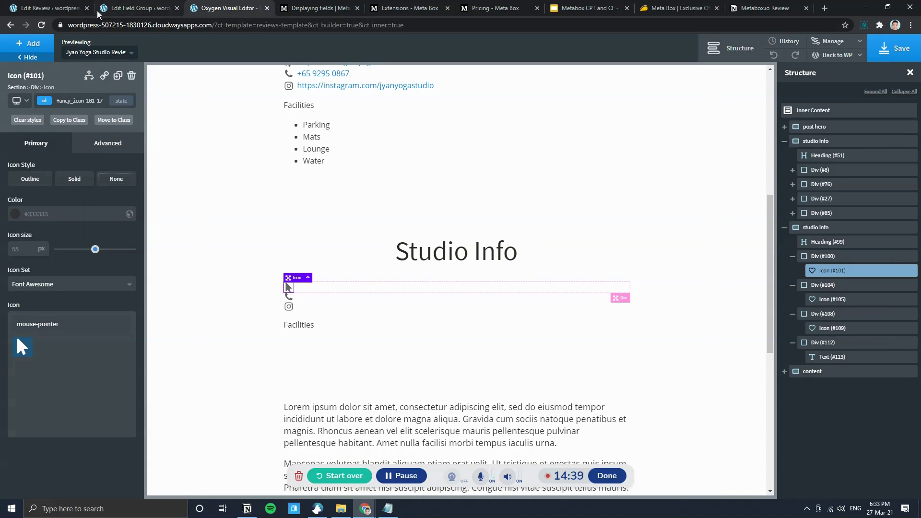
pyautogui.click(50, 10)
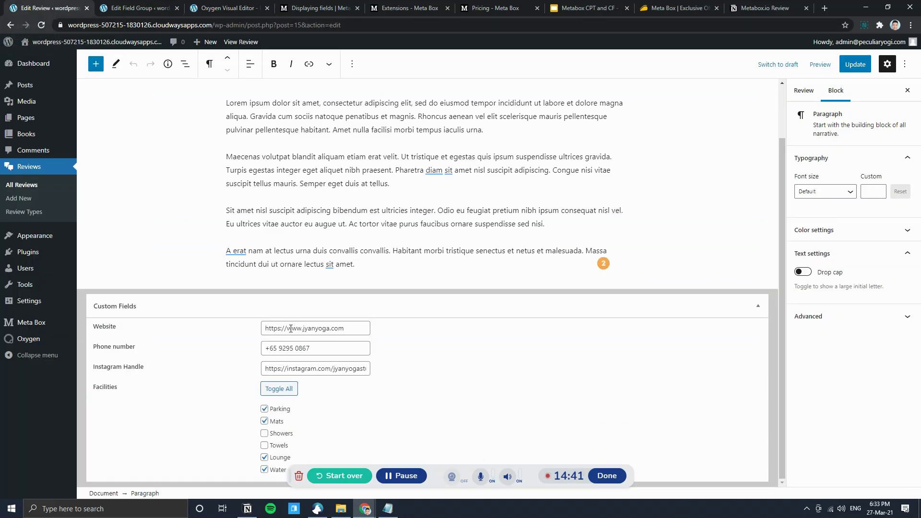
pyautogui.click(225, 8)
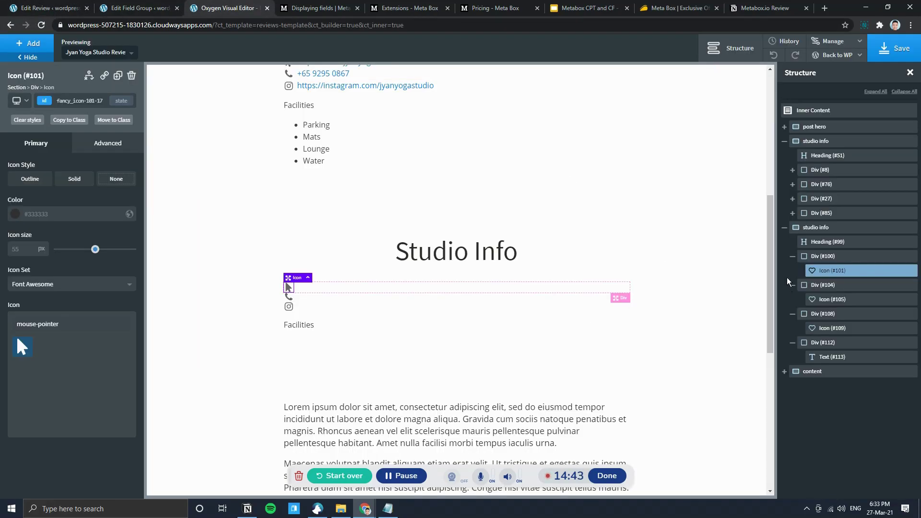
pyautogui.click(29, 43)
pyautogui.write('text')
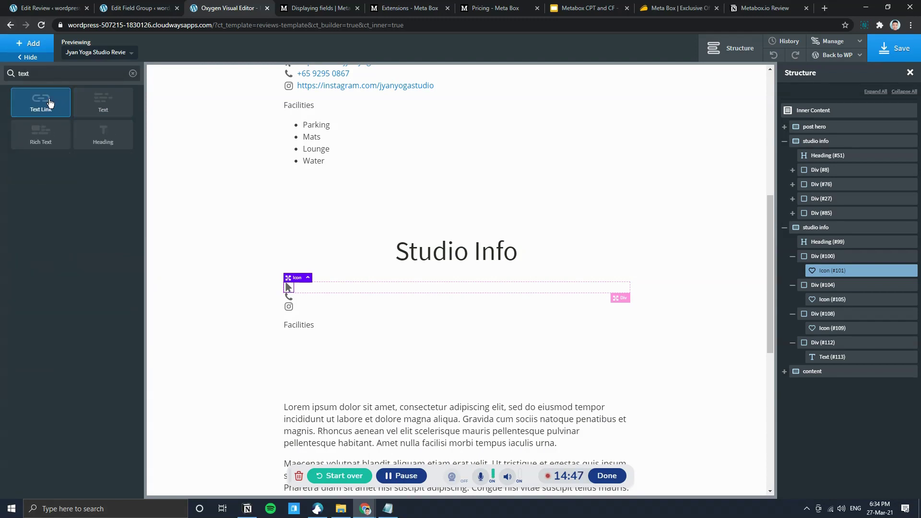
pyautogui.click(50, 103)
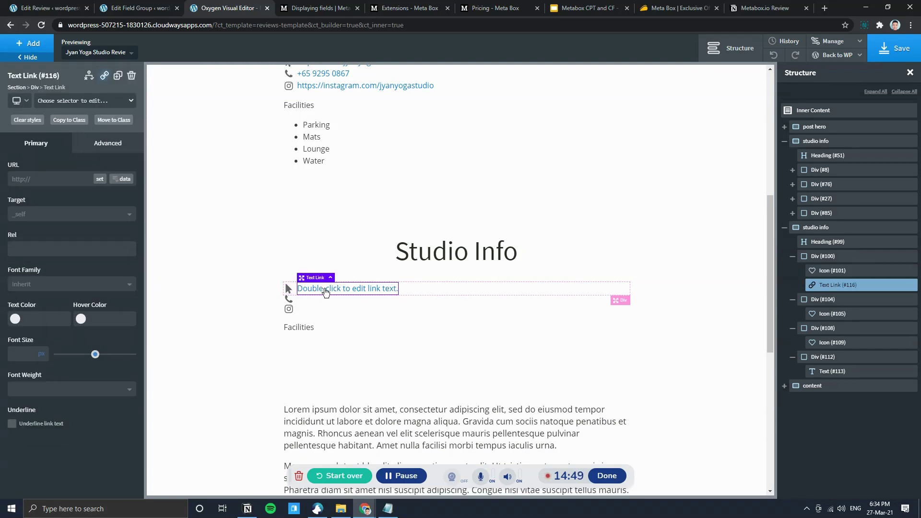
# Edit the new link's text and choose PHP Function Return value as its dynamic data.
pyautogui.doubleClick(332, 289)
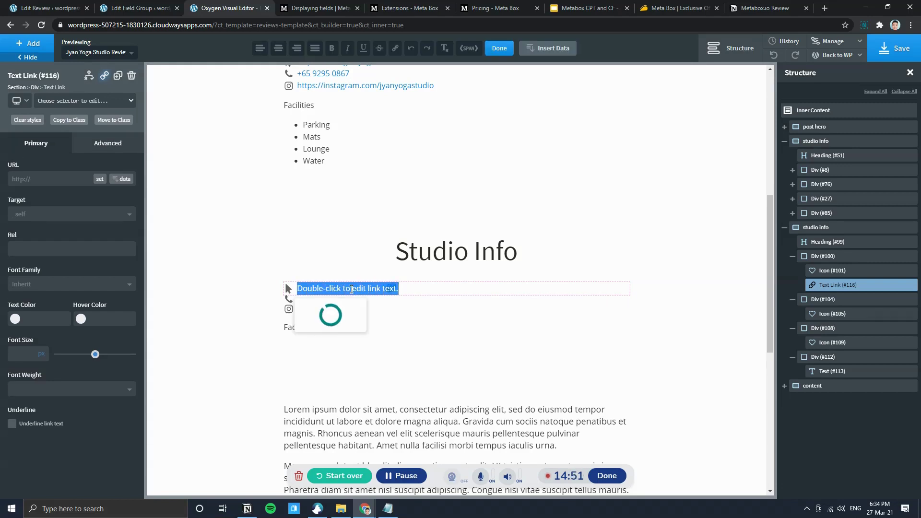
pyautogui.click(547, 48)
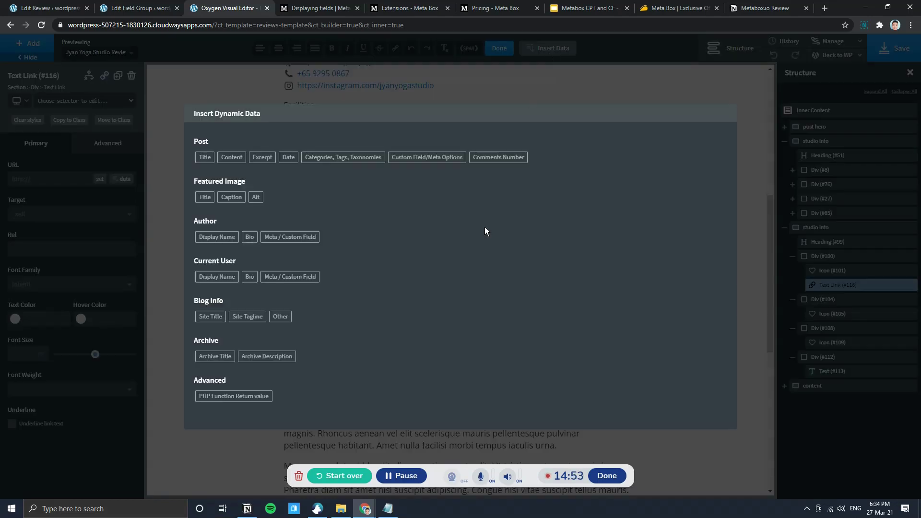
pyautogui.click(232, 398)
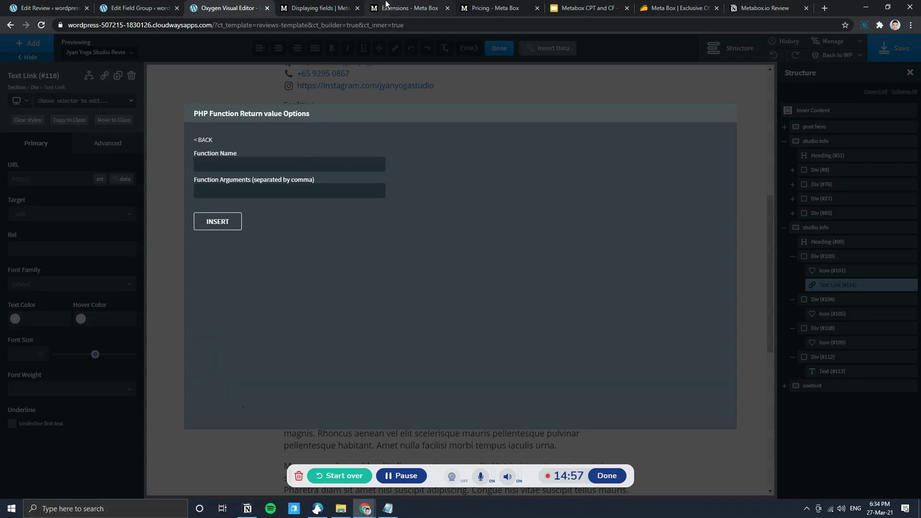
# Set the function name to rwmb_meta, copied from the Helper Functions list in the Meta Box documentation.
pyautogui.click(317, 8)
pyautogui.scroll(-10, 367, 328)
pyautogui.scroll(-10, 366, 328)
pyautogui.scroll(2, 370, 277)
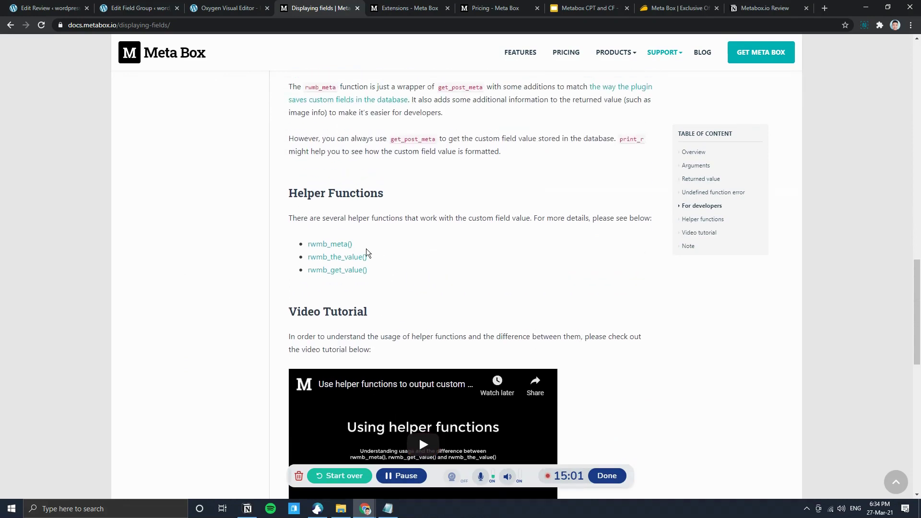
pyautogui.moveTo(356, 245); pyautogui.dragTo(307, 244)
pyautogui.hotkey('ctrl', 'c')
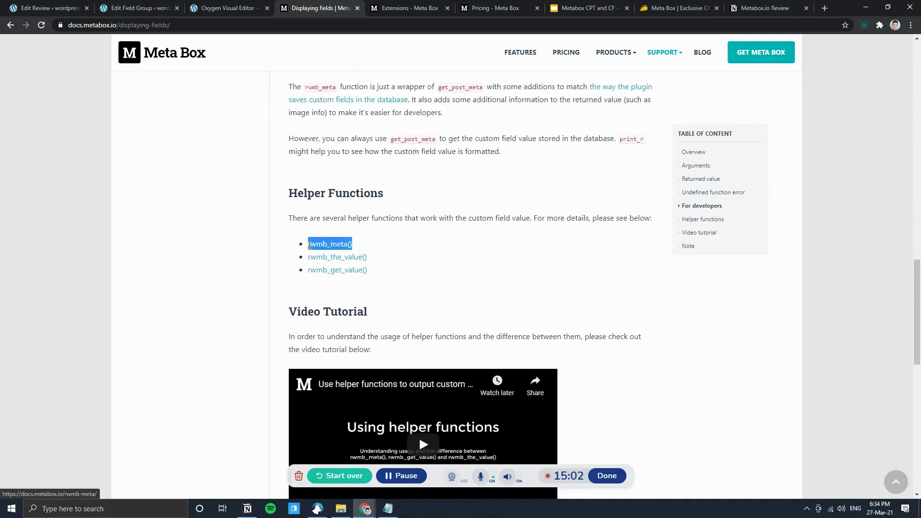
pyautogui.click(403, 250)
pyautogui.click(228, 7)
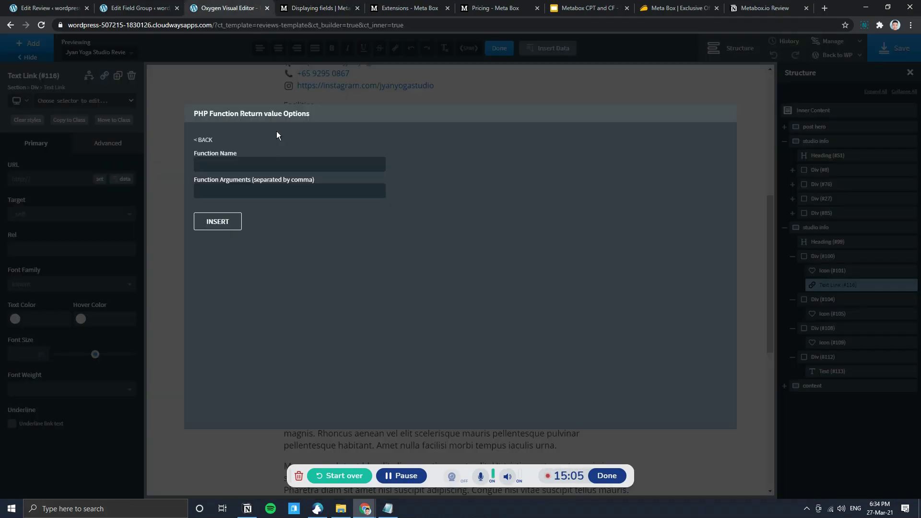
pyautogui.click(265, 169)
pyautogui.hotkey('ctrl', 'v')
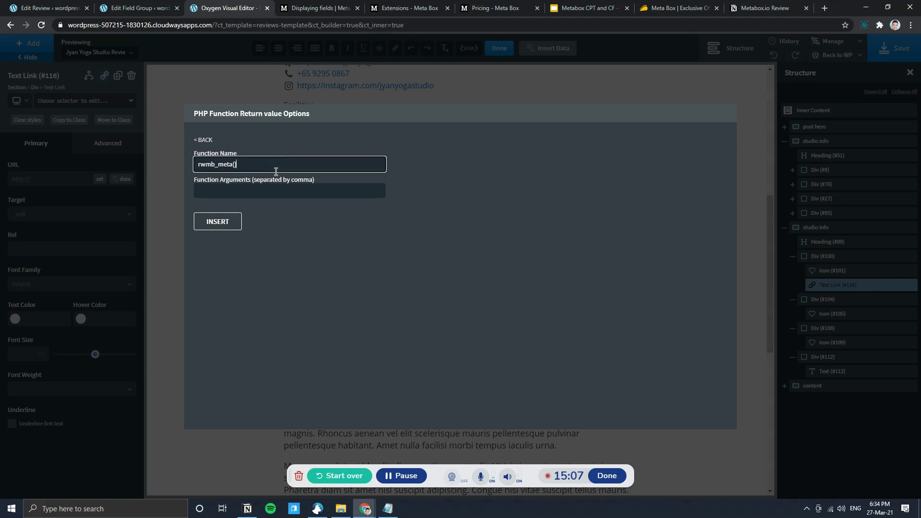
pyautogui.press('BackSpace')
pyautogui.press('BackSpace')
# Set the function argument to the Website field's ID, website_ajo43qbahm, and insert the dynamic data into the link text.
pyautogui.click(248, 187)
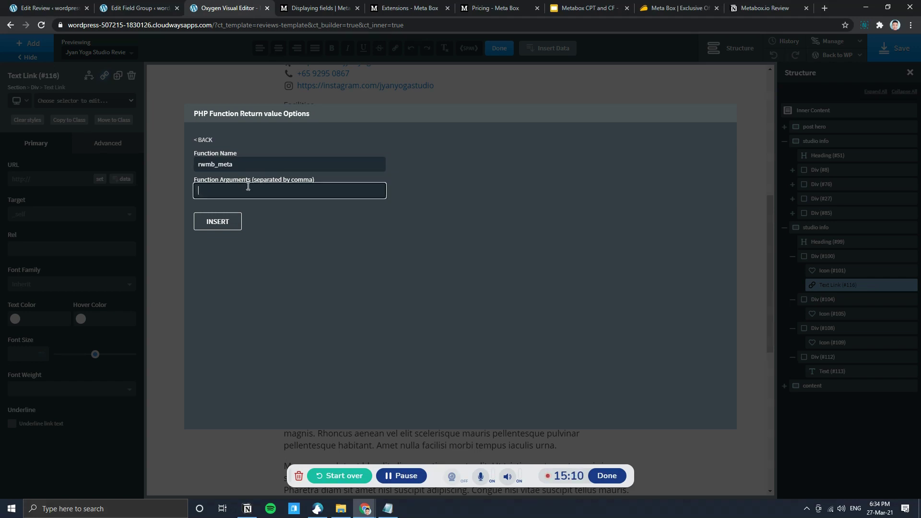
pyautogui.click(330, 4)
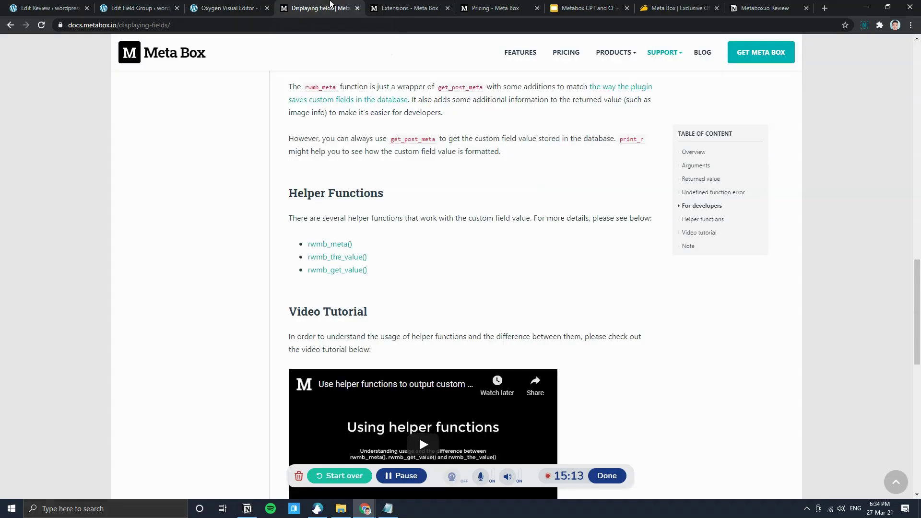
pyautogui.click(230, 7)
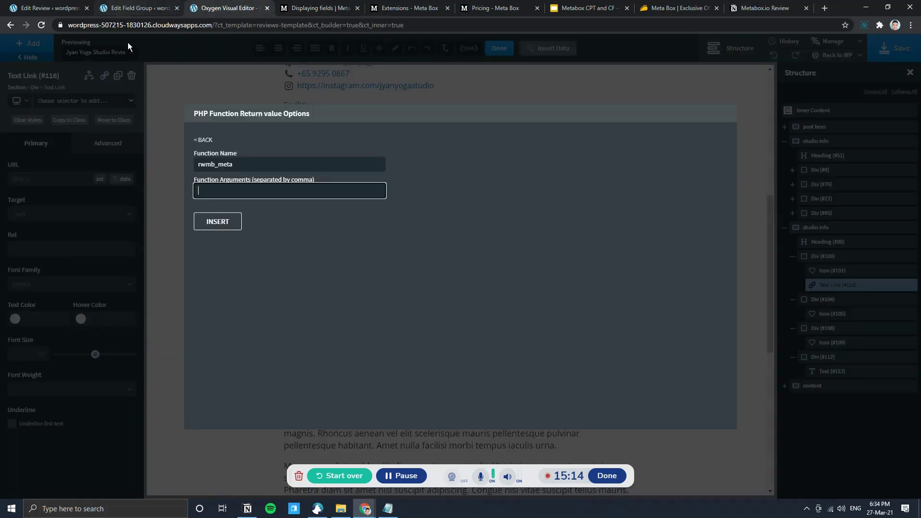
pyautogui.click(29, 4)
pyautogui.click(211, 6)
pyautogui.click(143, 8)
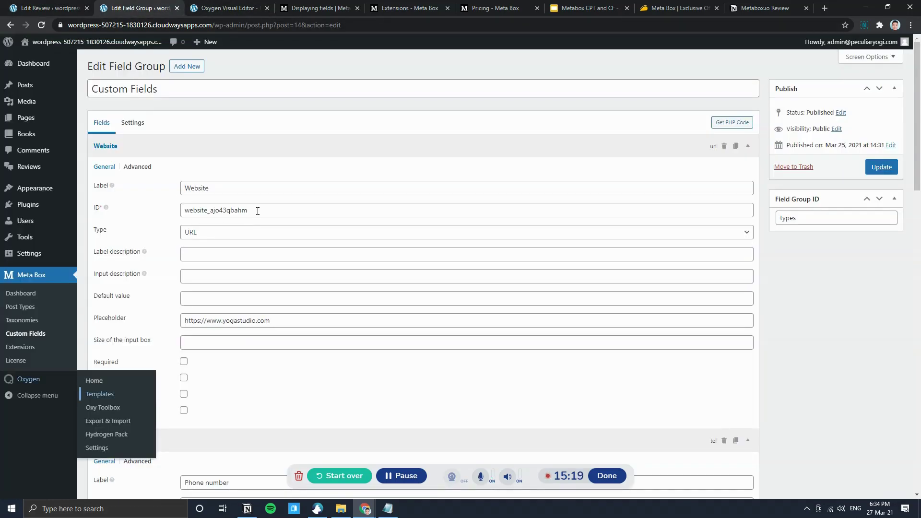
pyautogui.moveTo(258, 211); pyautogui.dragTo(182, 211)
pyautogui.hotkey('ctrl', 'c')
pyautogui.hotkey('ctrl', 'Tab')
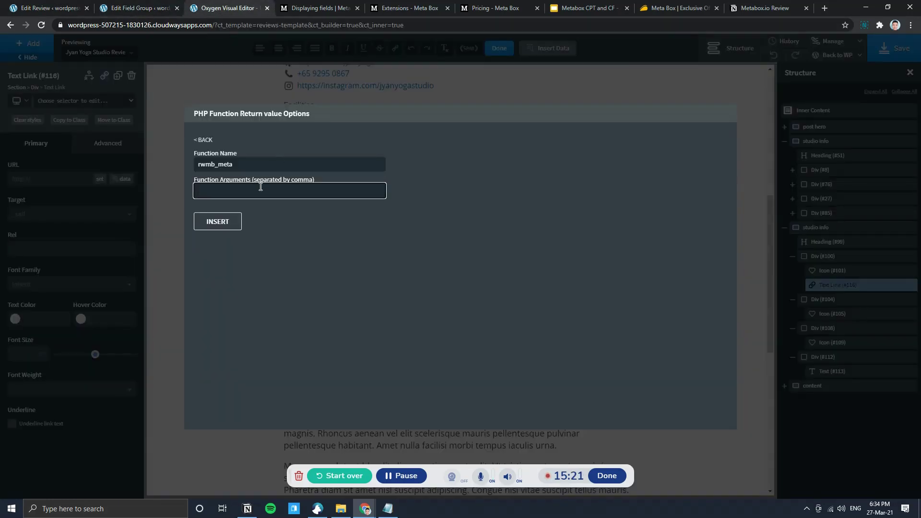
pyautogui.hotkey('ctrl', 'v')
pyautogui.click(225, 221)
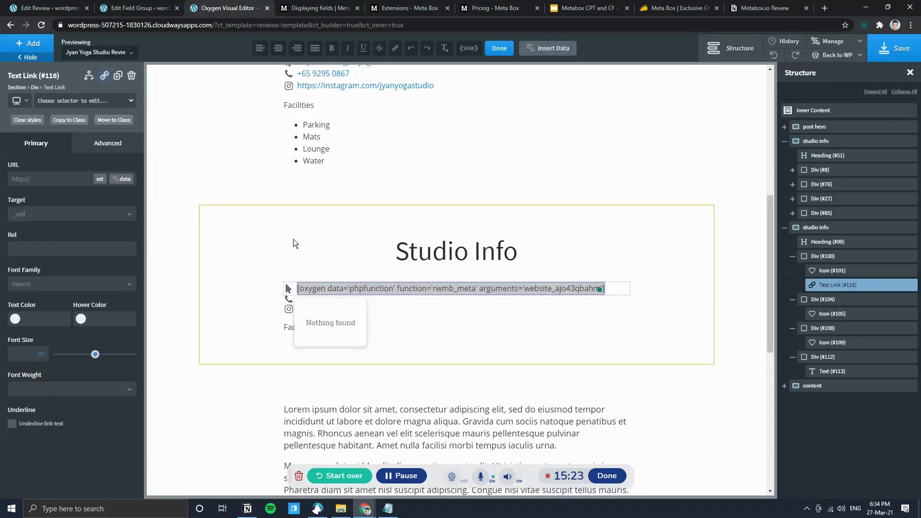
pyautogui.click(686, 320)
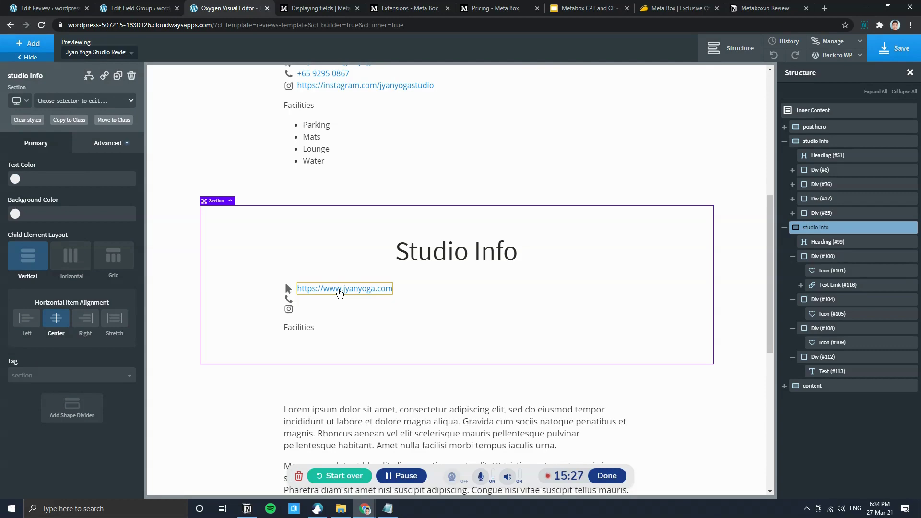
# Compare the dynamic website link with the review's Website value and review the helper functions in the documentation.
pyautogui.click(339, 293)
pyautogui.click(48, 8)
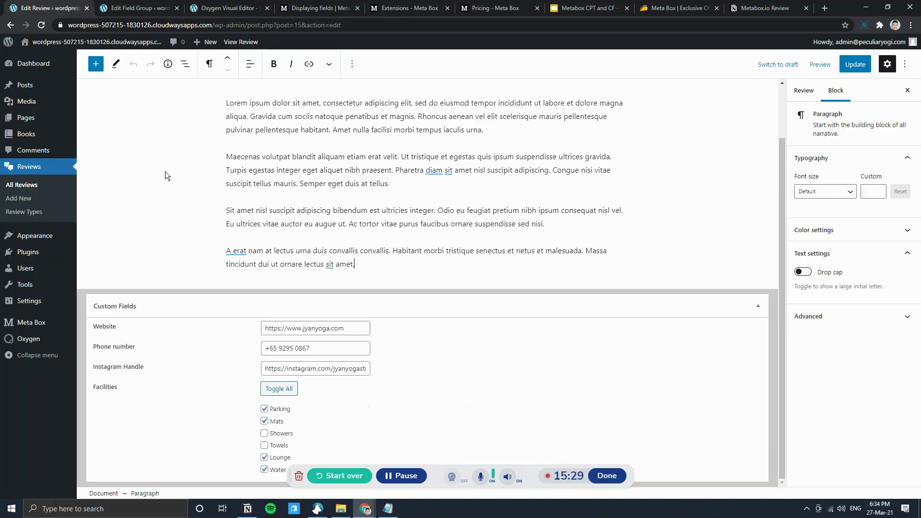
pyautogui.click(226, 8)
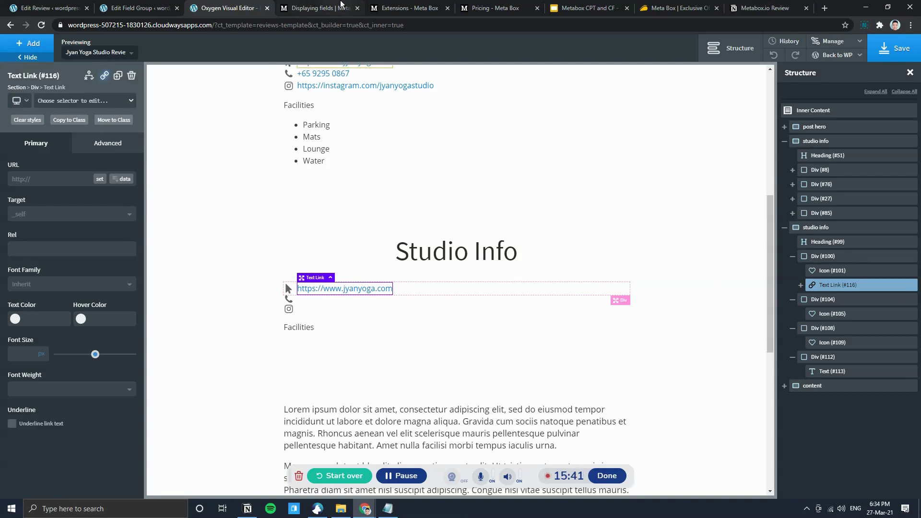
pyautogui.hotkey('ctrl', 'Tab')
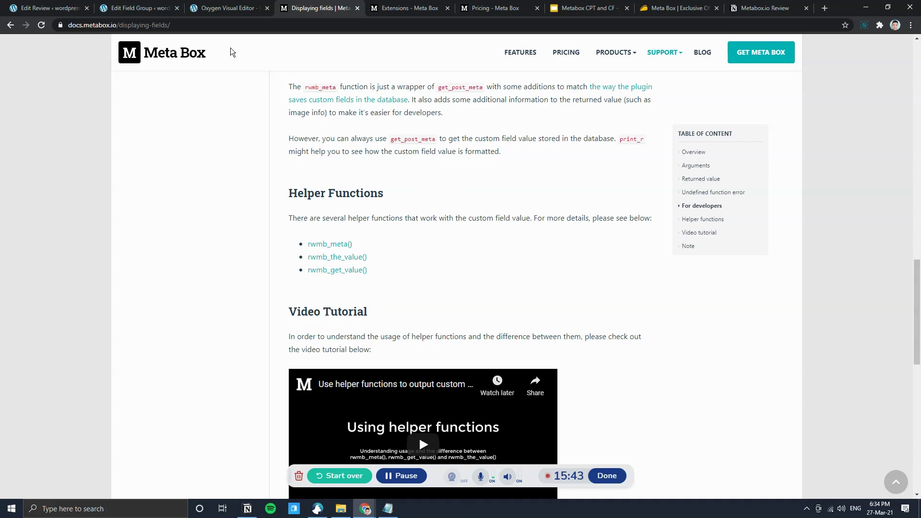
pyautogui.click(220, 8)
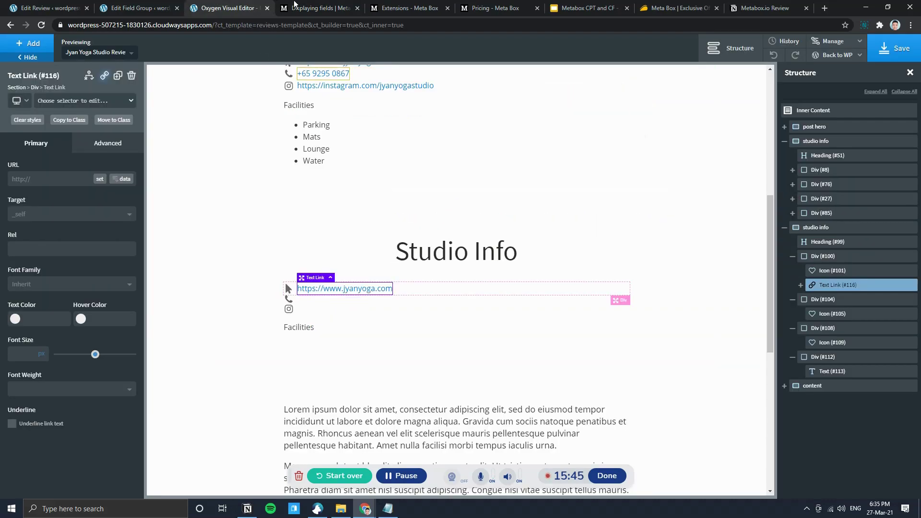
pyautogui.hotkey('ctrl', 'Tab')
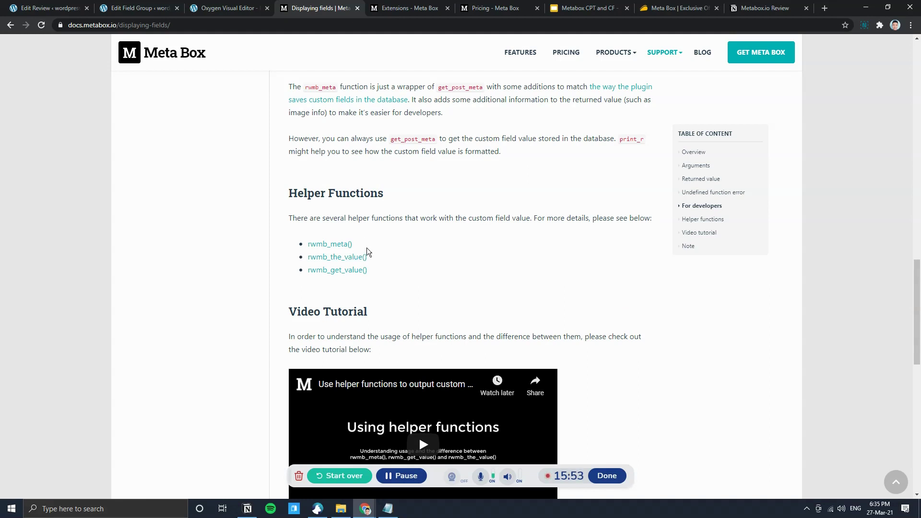
# Choose a PHP function return value for the phone link's text and set the function name to rwmb_meta.
pyautogui.click(227, 8)
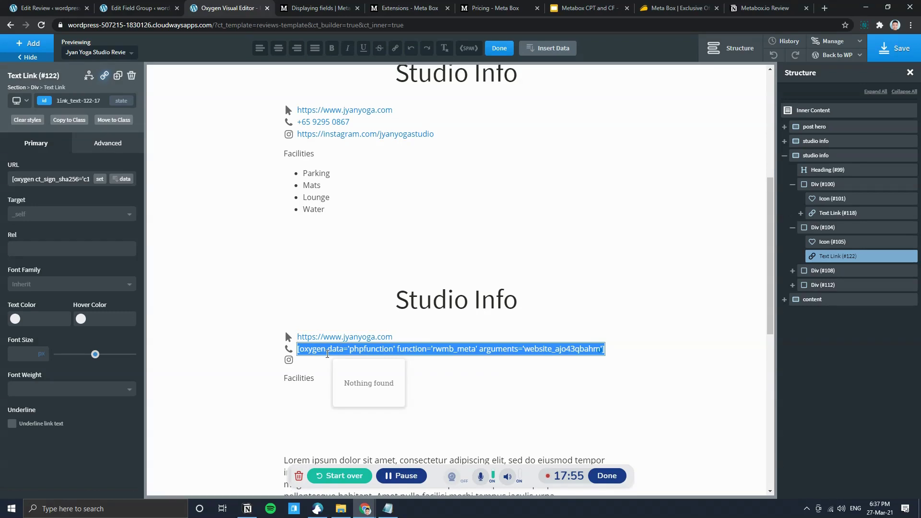
pyautogui.click(551, 49)
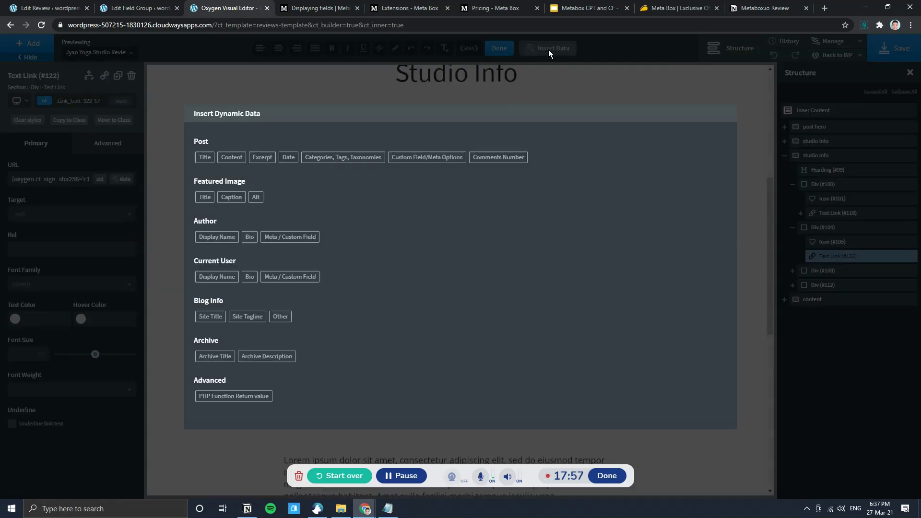
pyautogui.click(235, 396)
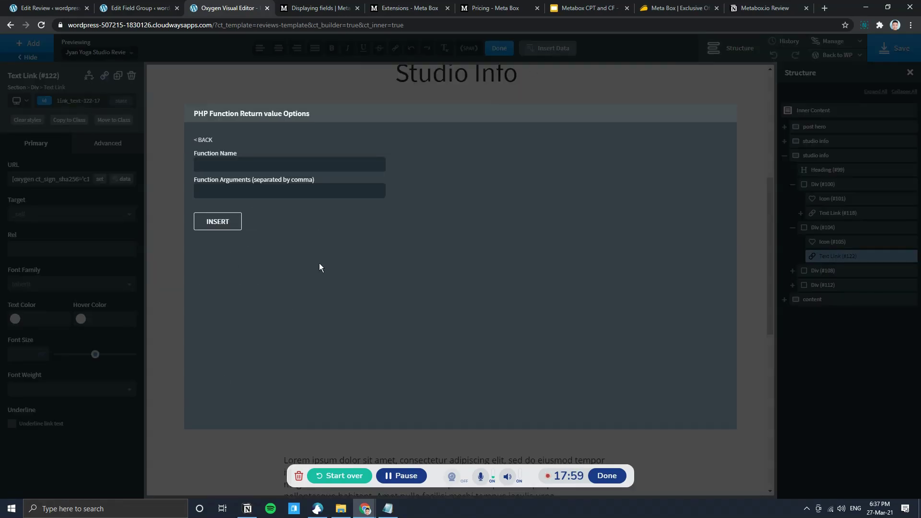
pyautogui.click(249, 157)
pyautogui.write('rwmb_meta')
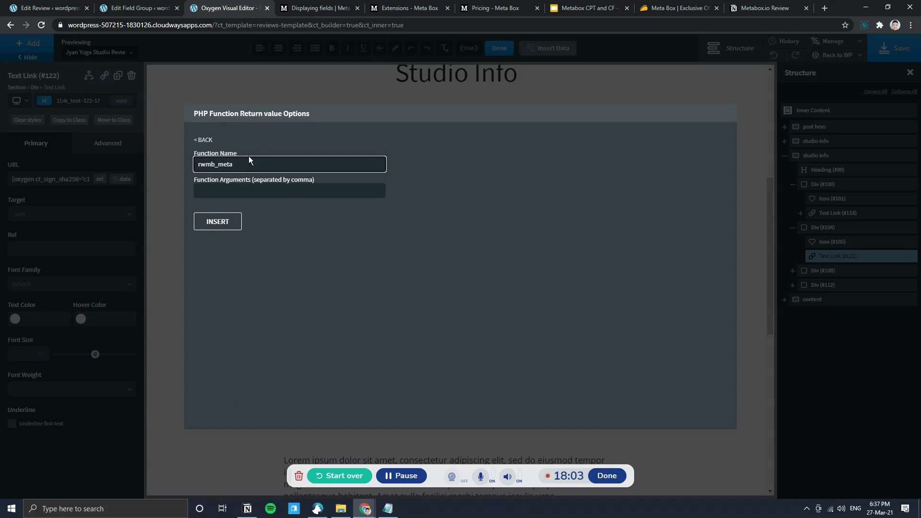
# Copy the Phone number field's ID, phonenum_kd3fasd2, from the Custom Fields field group.
pyautogui.click(136, 8)
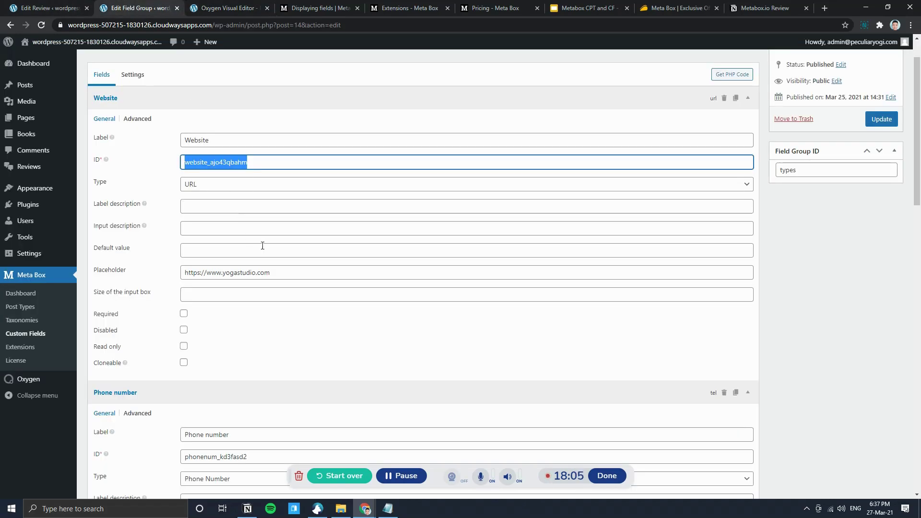
pyautogui.scroll(-4, 262, 245)
pyautogui.doubleClick(265, 269)
pyautogui.hotkey('ctrl', 'c')
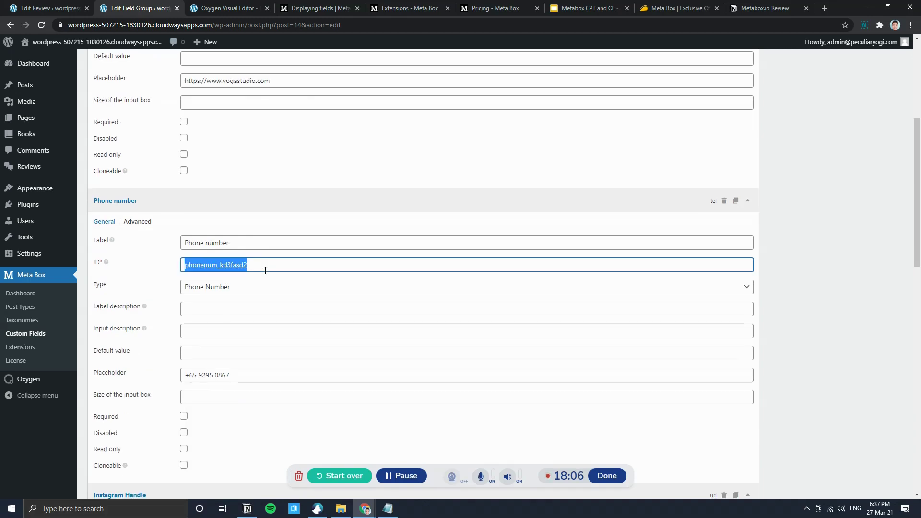
# Set the function argument to the Phone number field's ID, phonenum_kd3fasd2, and insert the dynamic data into the phone link's text.
pyautogui.click(230, 8)
pyautogui.click(259, 191)
pyautogui.hotkey('ctrl', 'v')
pyautogui.click(232, 223)
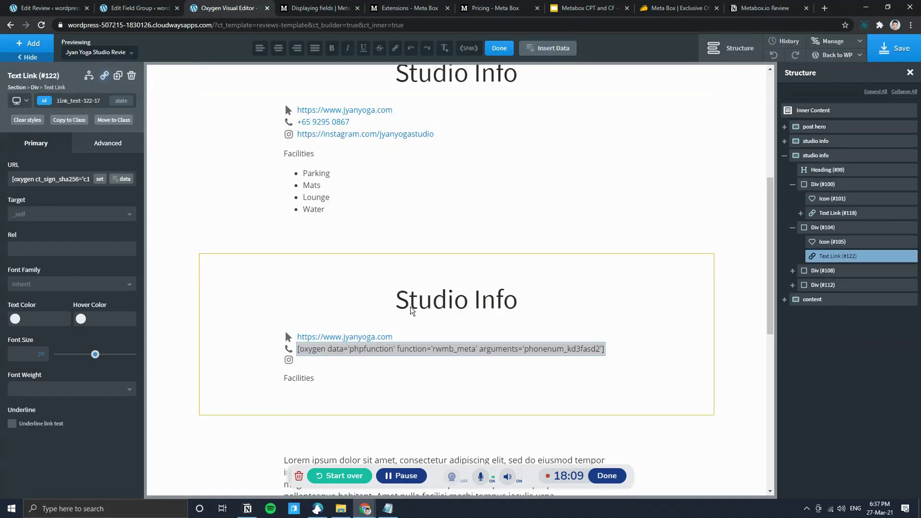
pyautogui.click(530, 357)
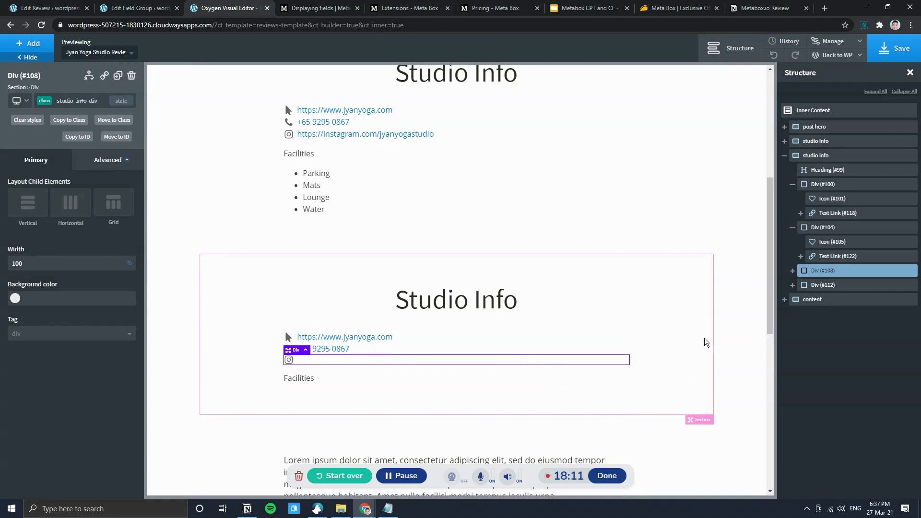
# Duplicate the phone text link and place the copy beside the Instagram icon in the lower Studio Info section.
pyautogui.click(845, 256)
pyautogui.click(792, 270)
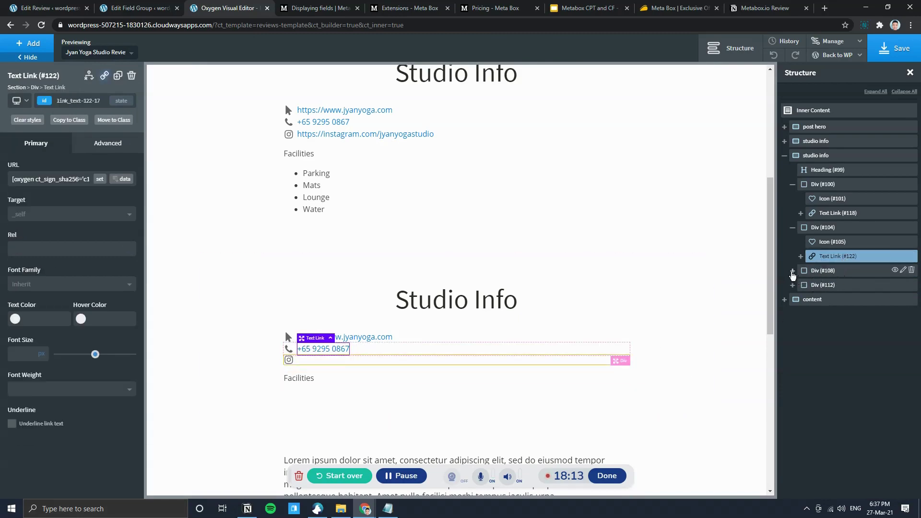
pyautogui.click(838, 299)
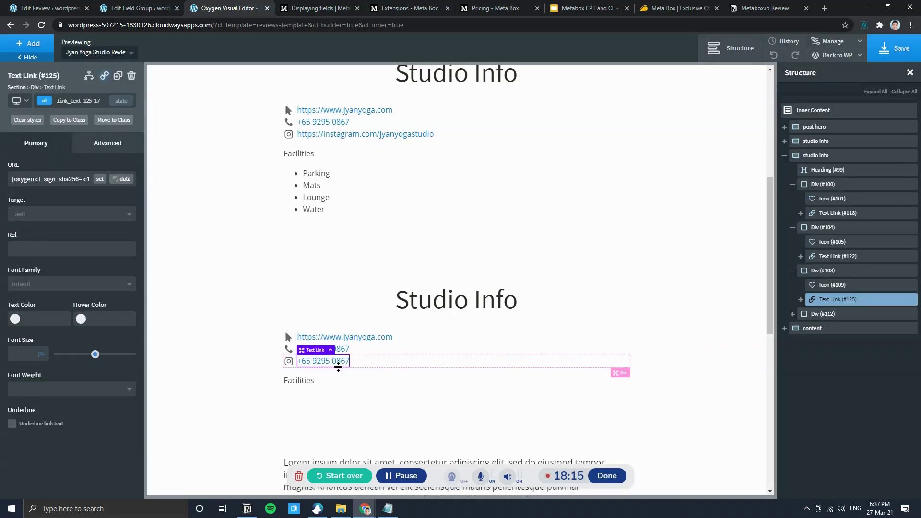
# Replace the Instagram link's text with a PHP function return value and set the function name to rwmb_meta.
pyautogui.doubleClick(337, 366)
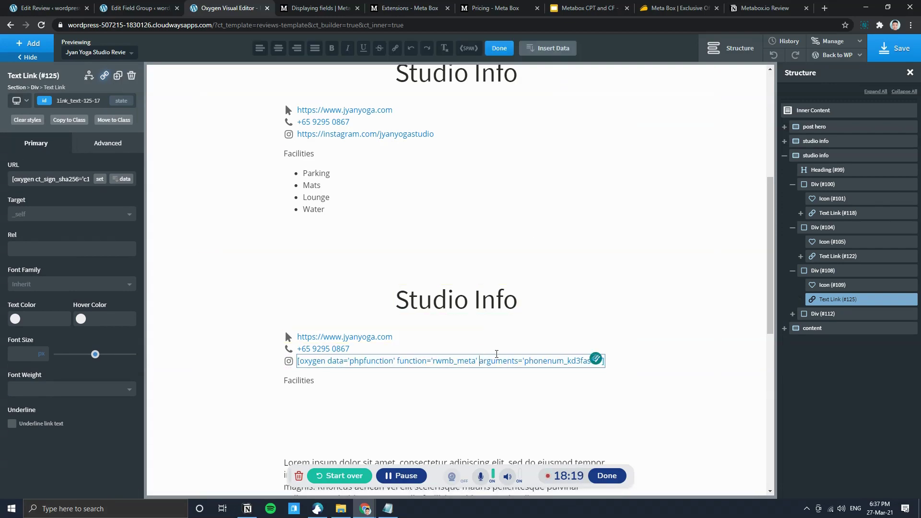
pyautogui.hotkey('ctrl', 'a')
pyautogui.click(550, 65)
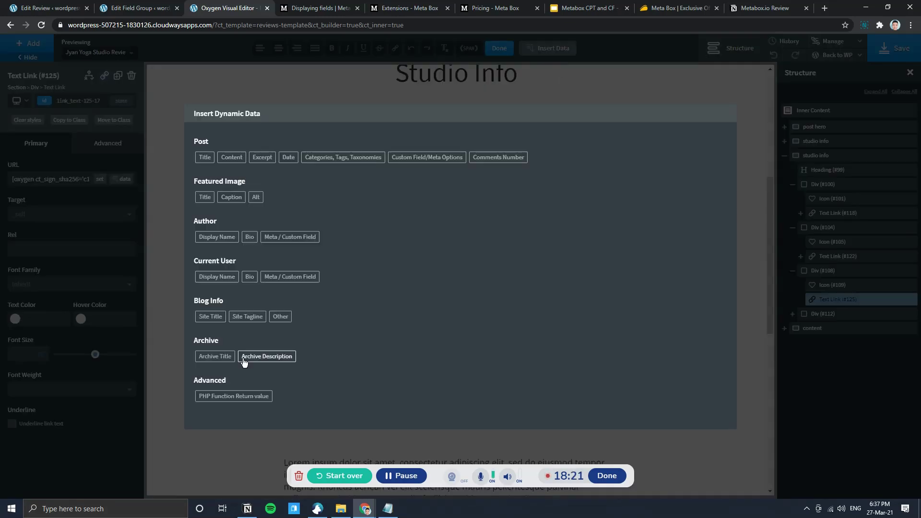
pyautogui.click(232, 398)
pyautogui.click(294, 160)
pyautogui.write('rwmb_meta')
# Set the function argument to the Instagram Handle field's ID, instagramhandle_123fksa3f, and insert the dynamic data into the link text.
pyautogui.click(139, 8)
pyautogui.scroll(-5, 280, 298)
pyautogui.doubleClick(288, 269)
pyautogui.hotkey('ctrl', 'Tab')
pyautogui.click(278, 191)
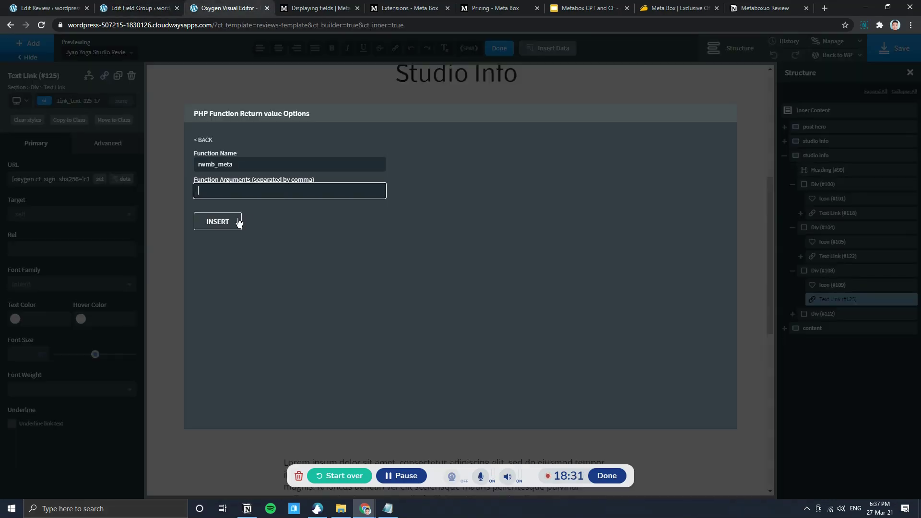
pyautogui.hotkey('ctrl', 'v')
pyautogui.click(235, 221)
pyautogui.click(528, 384)
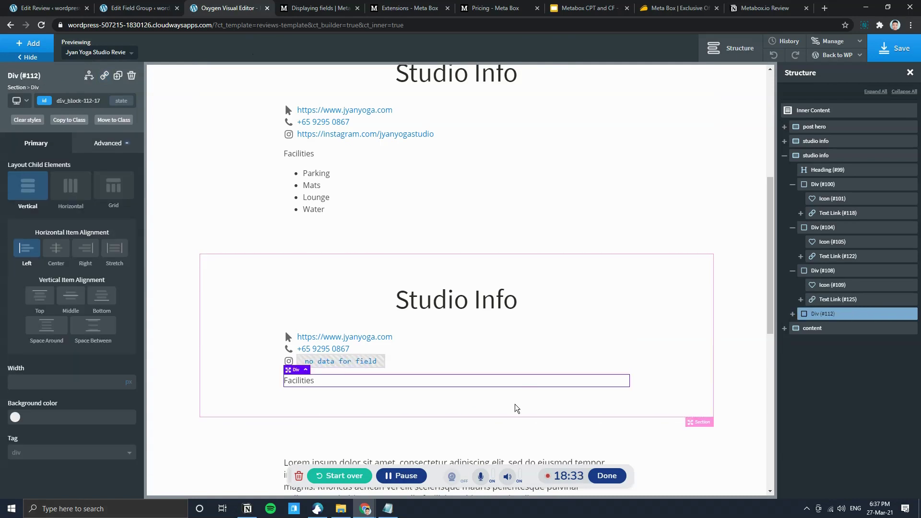
# Check the dynamic text and the field IDs in the URLs of the phone and Instagram links in the lower Studio Info section.
pyautogui.click(336, 357)
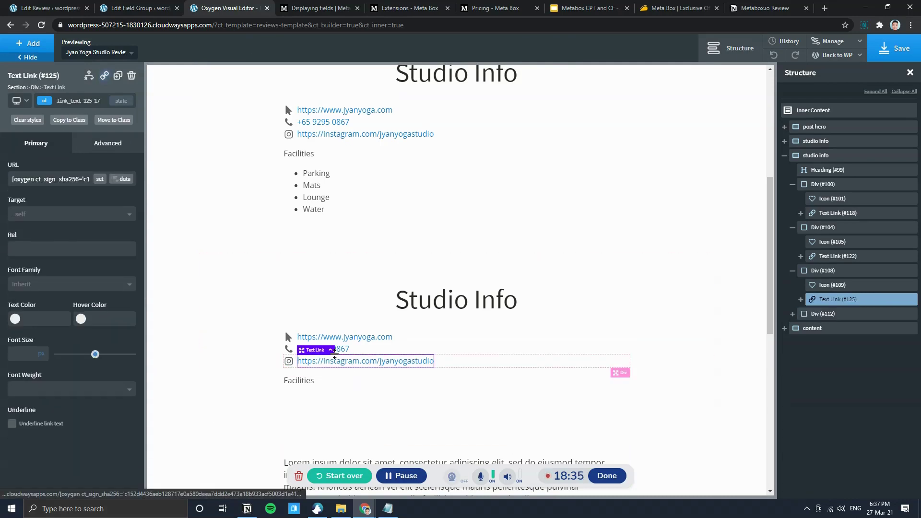
pyautogui.click(342, 350)
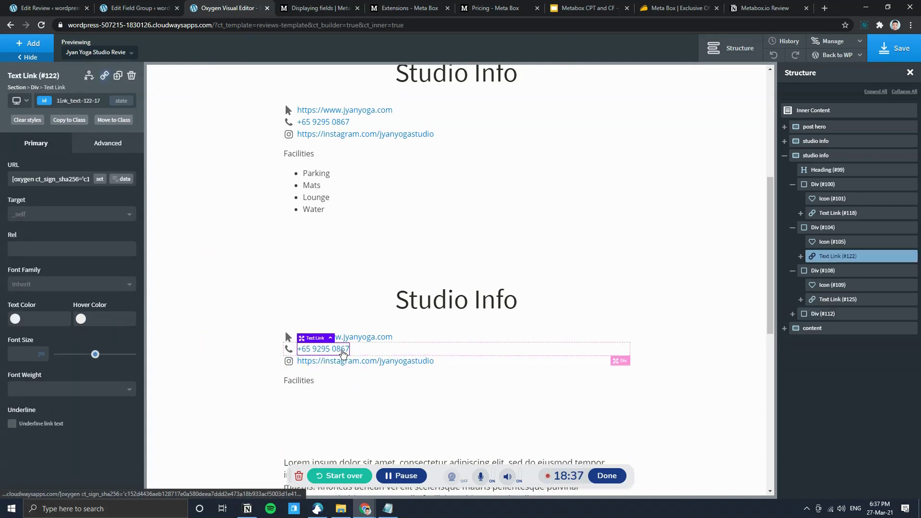
pyautogui.doubleClick(342, 354)
pyautogui.doubleClick(404, 354)
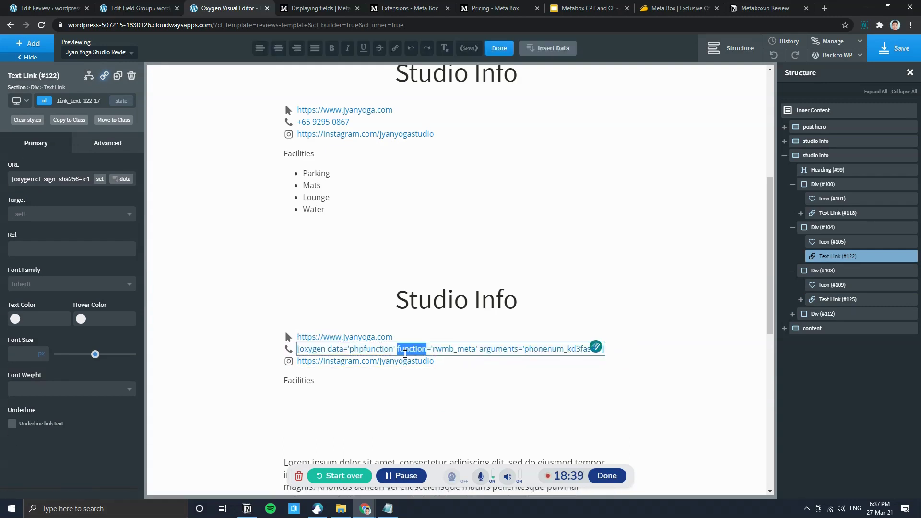
pyautogui.tripleClick(405, 353)
pyautogui.click(326, 362)
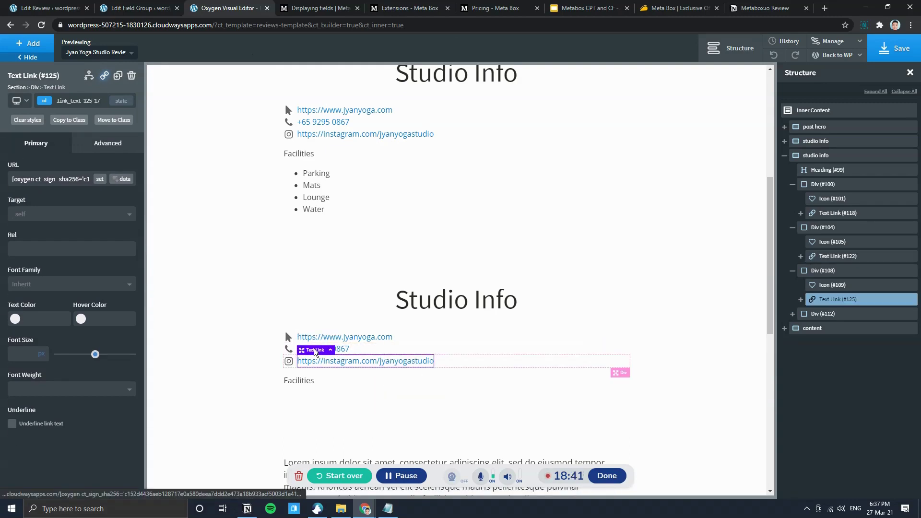
pyautogui.click(348, 351)
pyautogui.click(91, 179)
pyautogui.press('End')
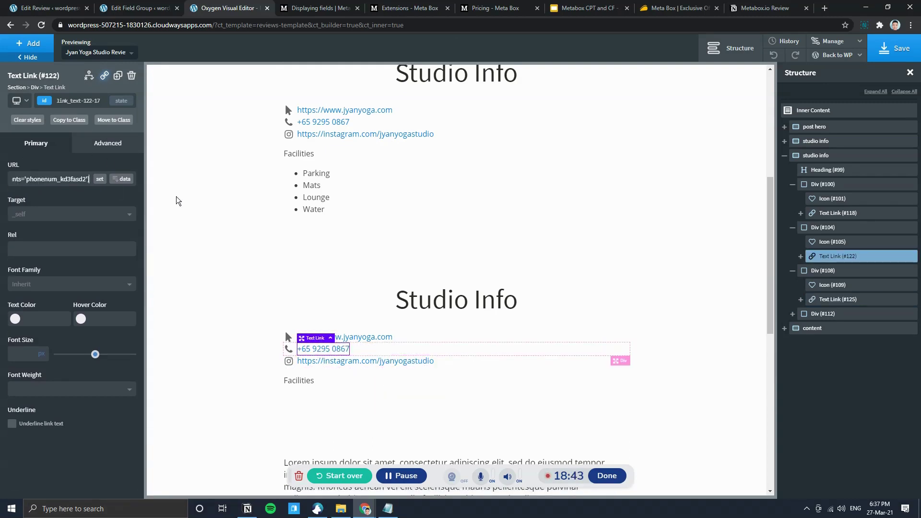
pyautogui.click(373, 365)
pyautogui.doubleClick(374, 362)
pyautogui.tripleClick(375, 362)
pyautogui.click(50, 179)
pyautogui.press('End')
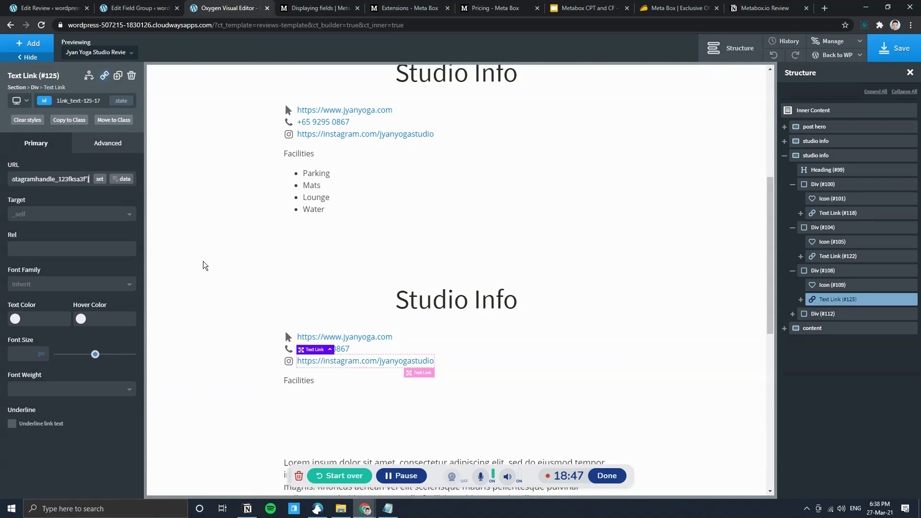
# Select the Facilities text in the lower Studio Info section and copy the helper function name rwmb_the_value() from the documentation.
pyautogui.click(308, 383)
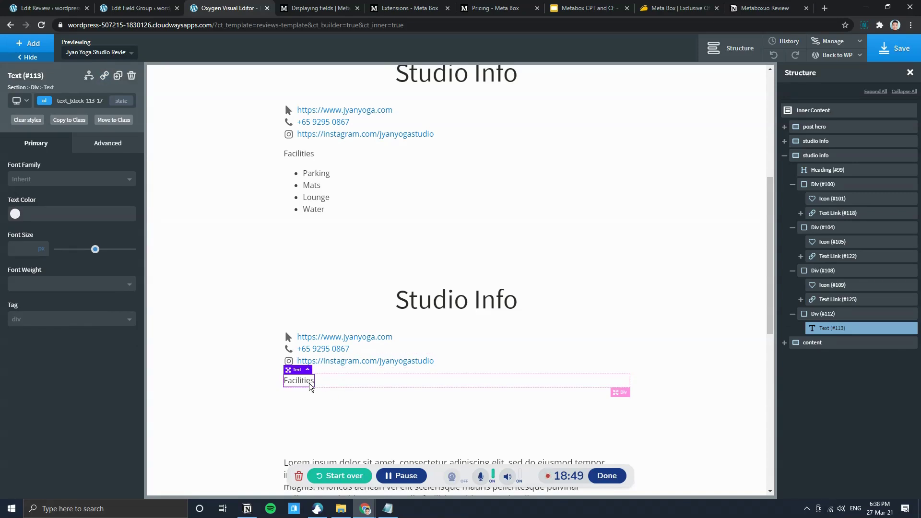
pyautogui.click(318, 178)
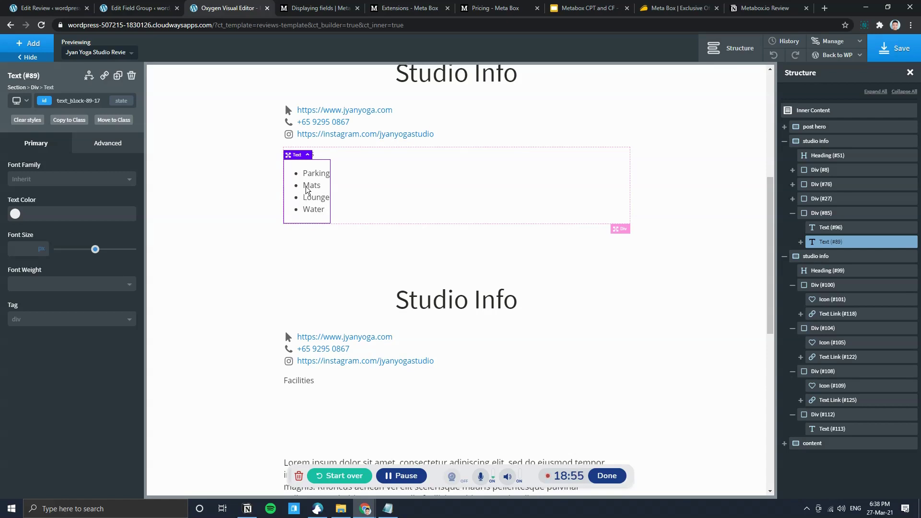
pyautogui.click(302, 381)
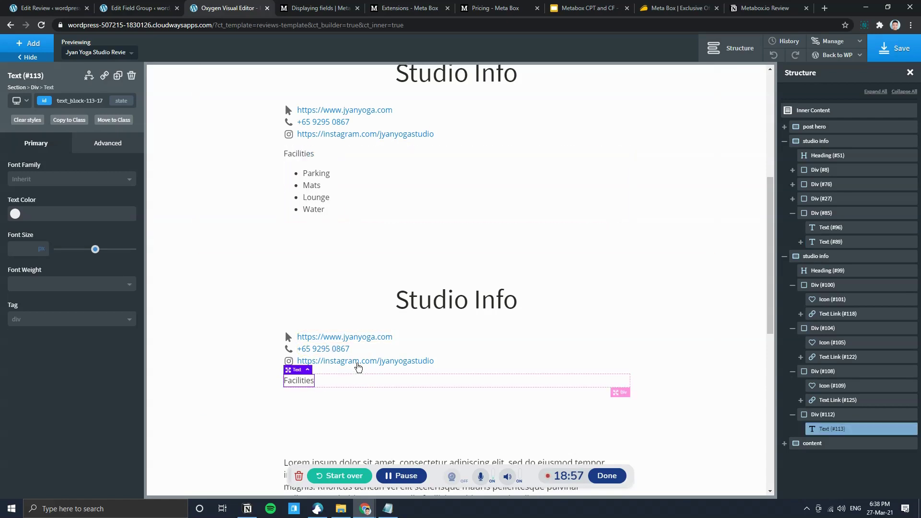
pyautogui.click(335, 8)
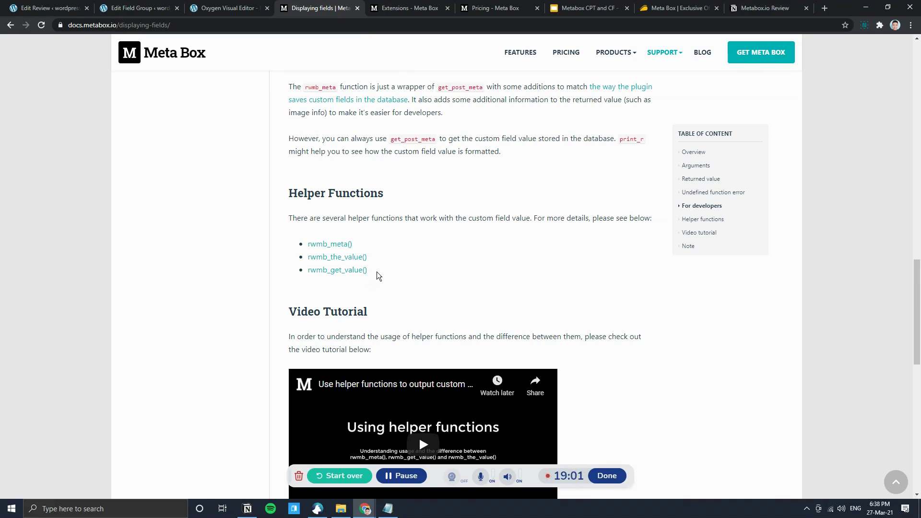
pyautogui.moveTo(368, 257); pyautogui.dragTo(307, 261)
pyautogui.hotkey('ctrl', 'c')
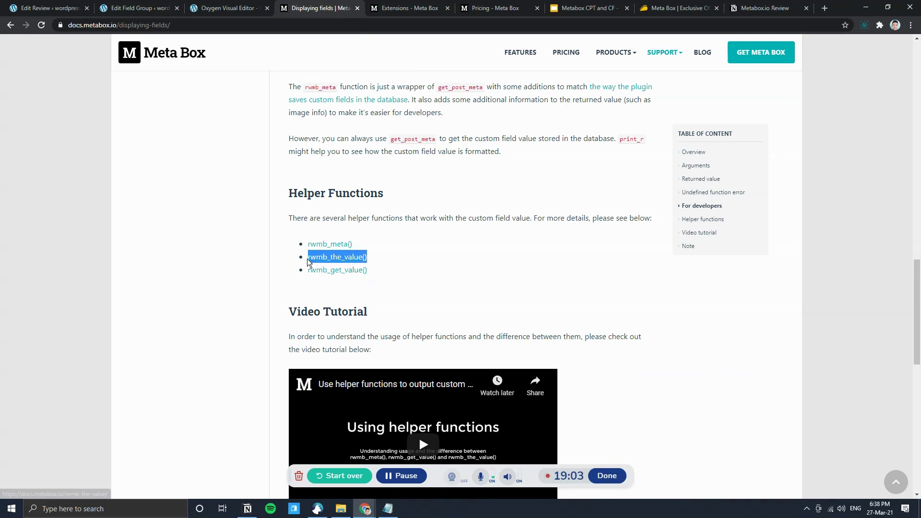
pyautogui.click(420, 265)
# Add a new text element directly below the Facilities label in the lower Studio Info section.
pyautogui.click(245, 8)
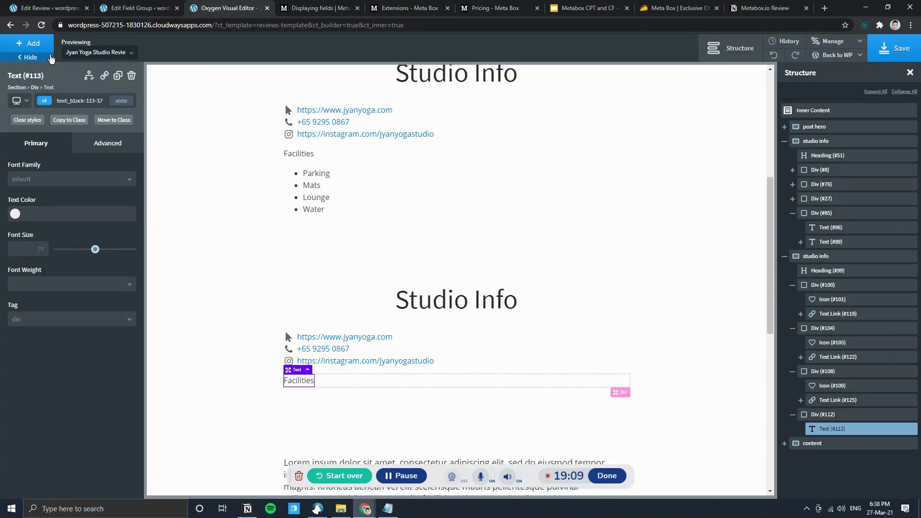
pyautogui.click(29, 43)
pyautogui.write('text')
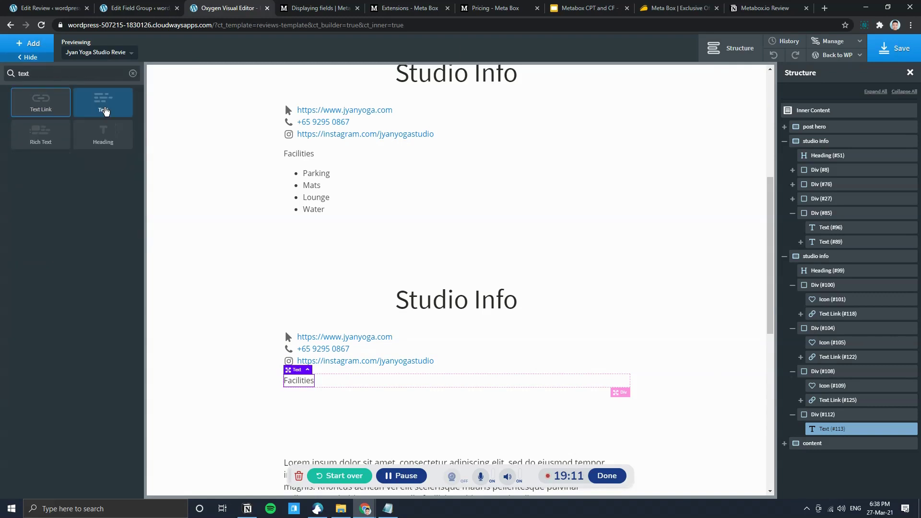
pyautogui.click(105, 112)
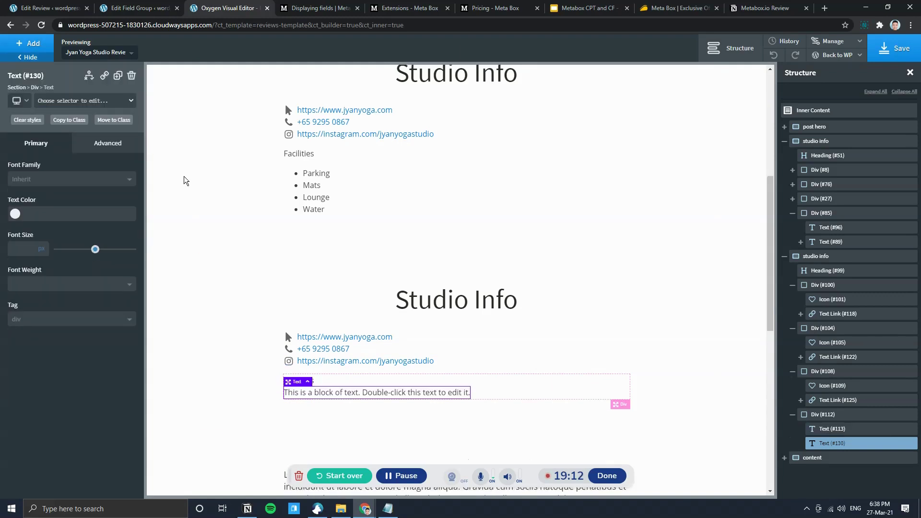
# Choose a PHP function return value for the new text element and enter the copied rwmb_the_value() as the function name.
pyautogui.doubleClick(369, 393)
pyautogui.click(548, 48)
pyautogui.click(229, 395)
pyautogui.click(338, 164)
pyautogui.hotkey('ctrl', 'v')
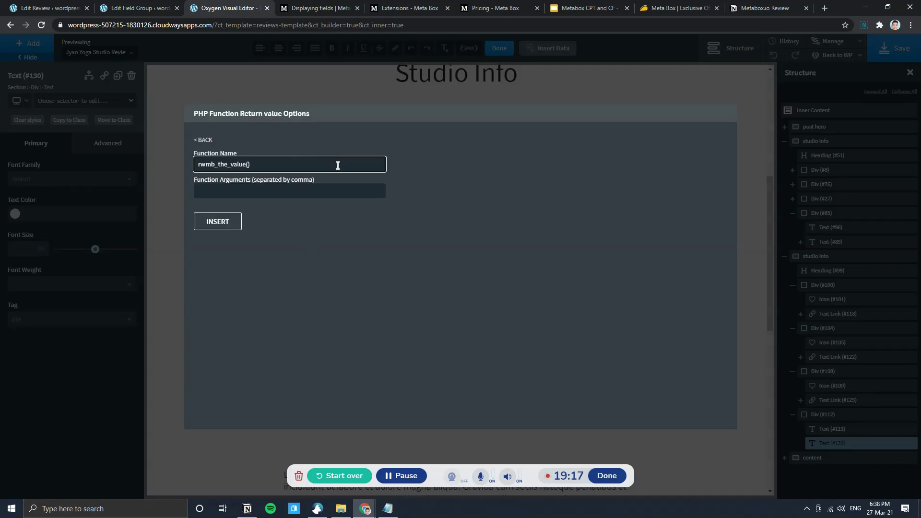
# Reduce the function name to rwmb_the_value, set its argument to the Facilities field's ID, and insert the dynamic data.
pyautogui.click(134, 7)
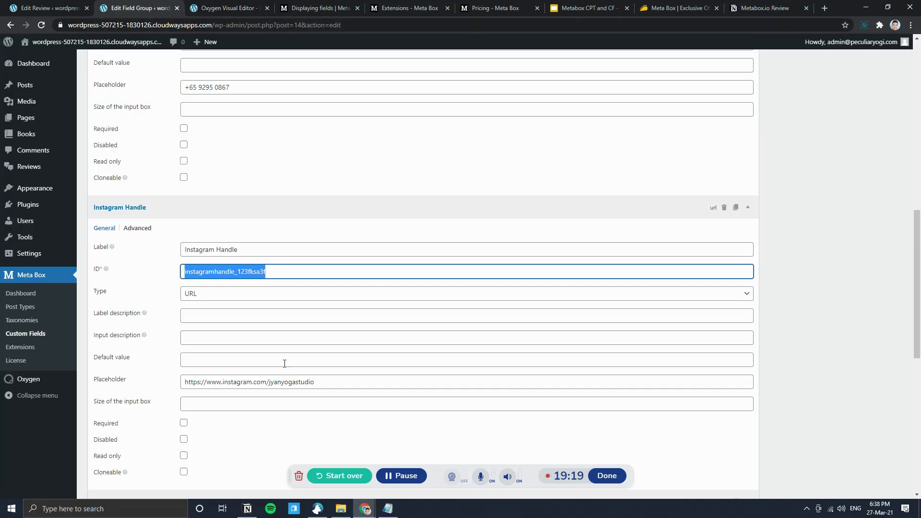
pyautogui.scroll(-7, 274, 357)
pyautogui.doubleClick(281, 230)
pyautogui.hotkey('ctrl', 'c')
pyautogui.click(216, 8)
pyautogui.click(276, 190)
pyautogui.hotkey('ctrl', 'v')
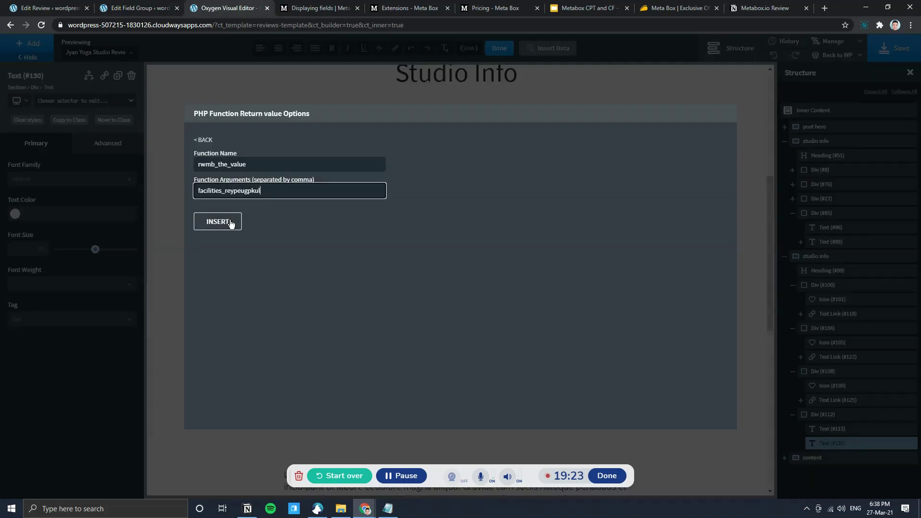
pyautogui.click(233, 222)
pyautogui.click(556, 407)
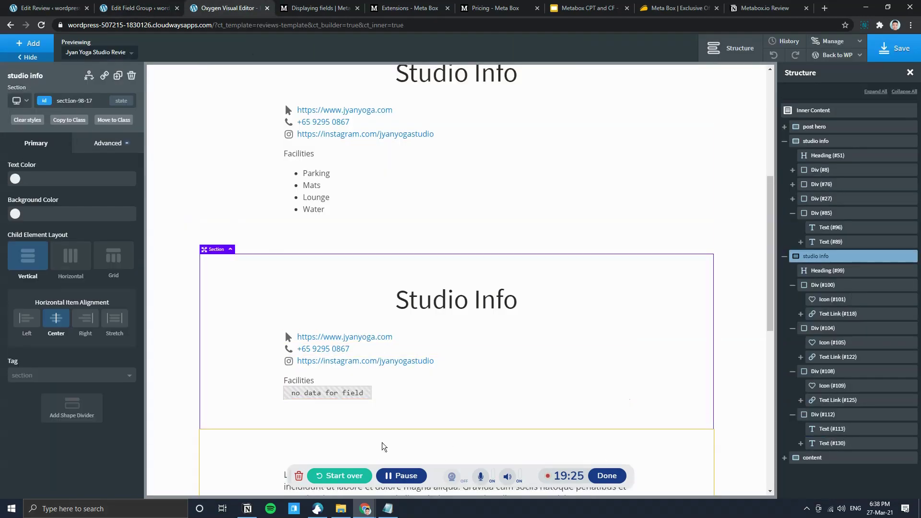
pyautogui.scroll(-3, 438, 420)
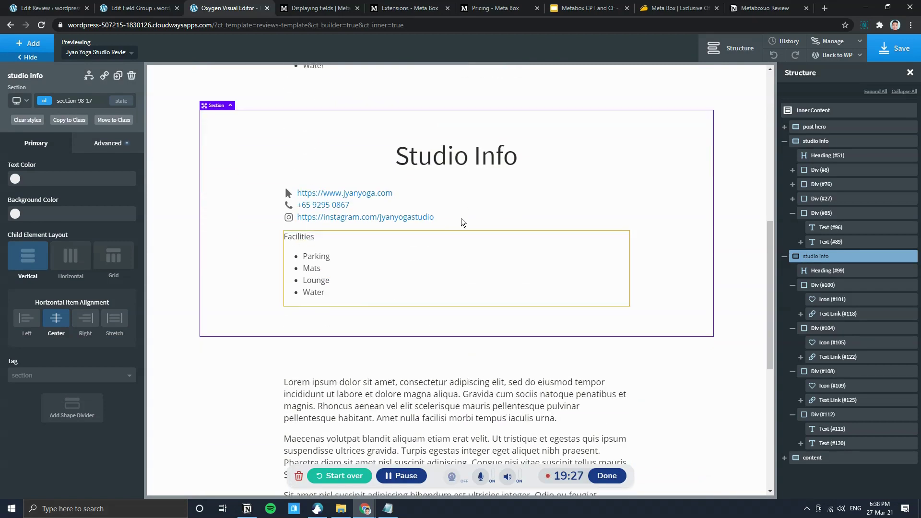
pyautogui.scroll(2, 432, 288)
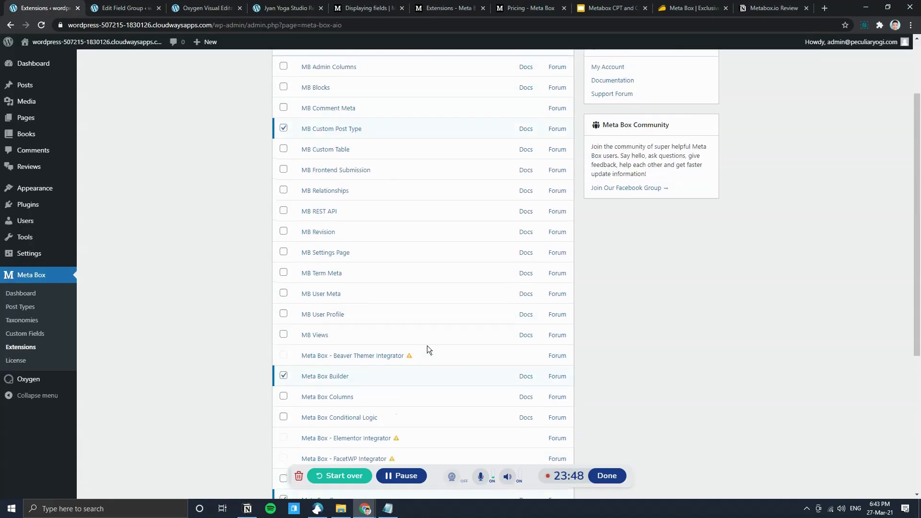
# Review the available Meta Box extensions and compare the official bundle prices with the AppSumo license tiers.
pyautogui.scroll(3, 427, 346)
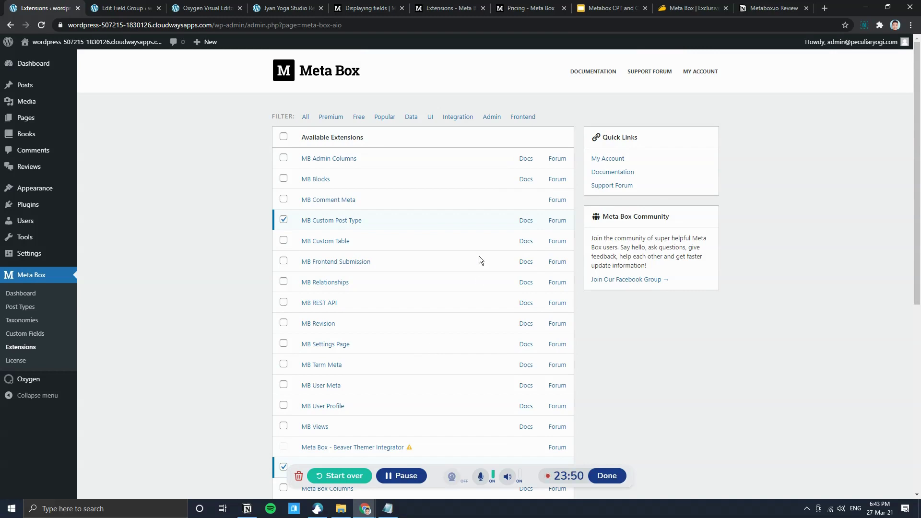
pyautogui.click(674, 7)
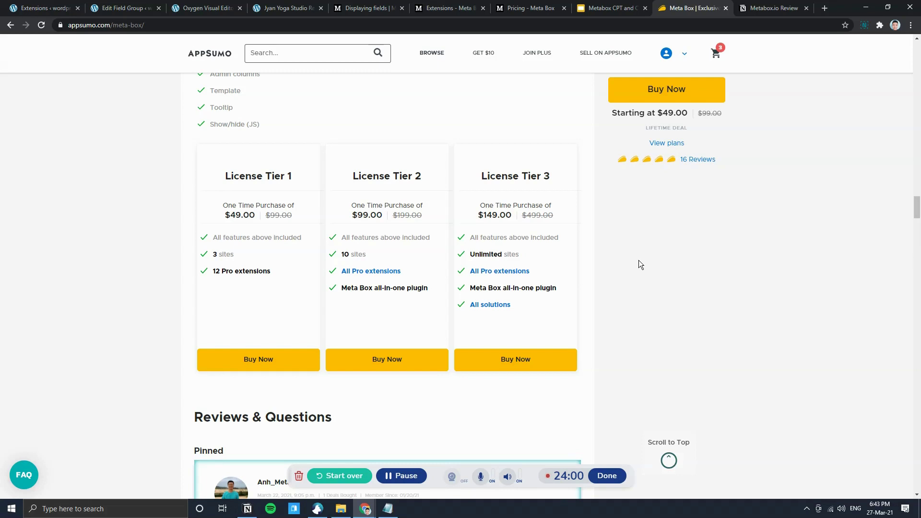
pyautogui.click(530, 12)
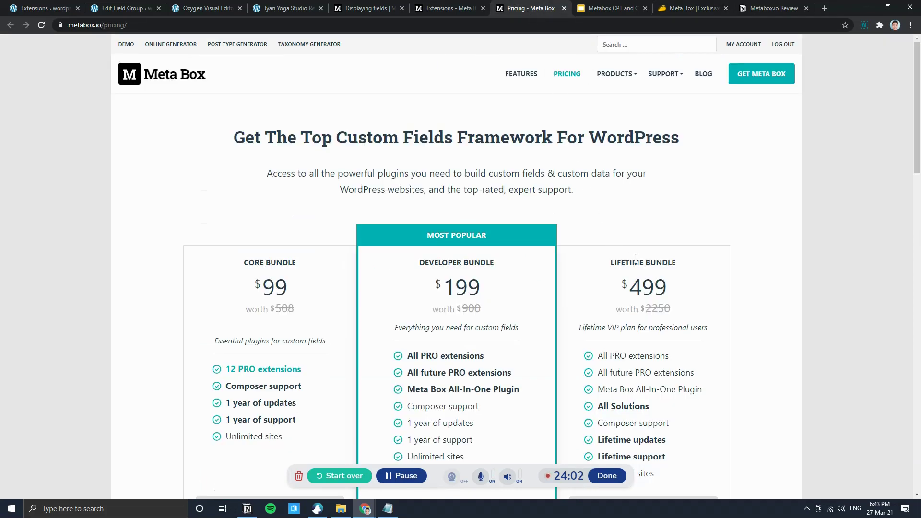
pyautogui.scroll(-1, 635, 259)
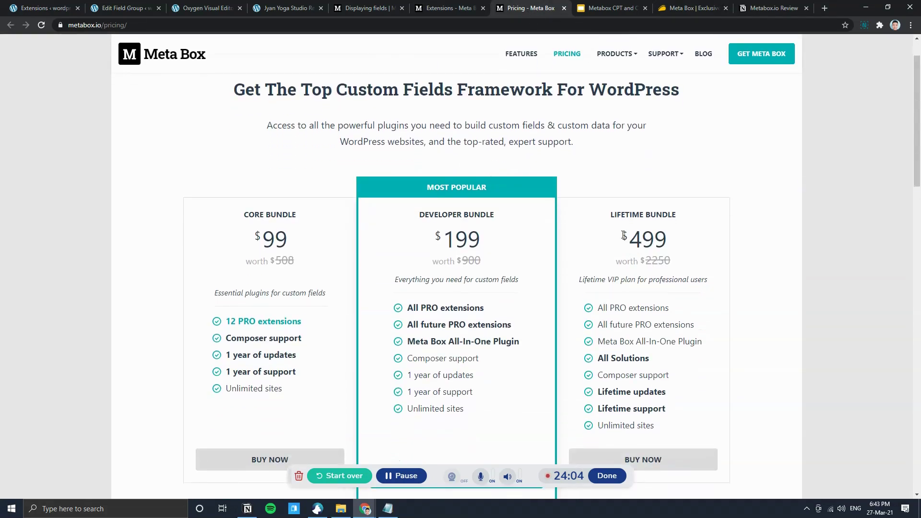
pyautogui.moveTo(623, 235); pyautogui.dragTo(667, 243)
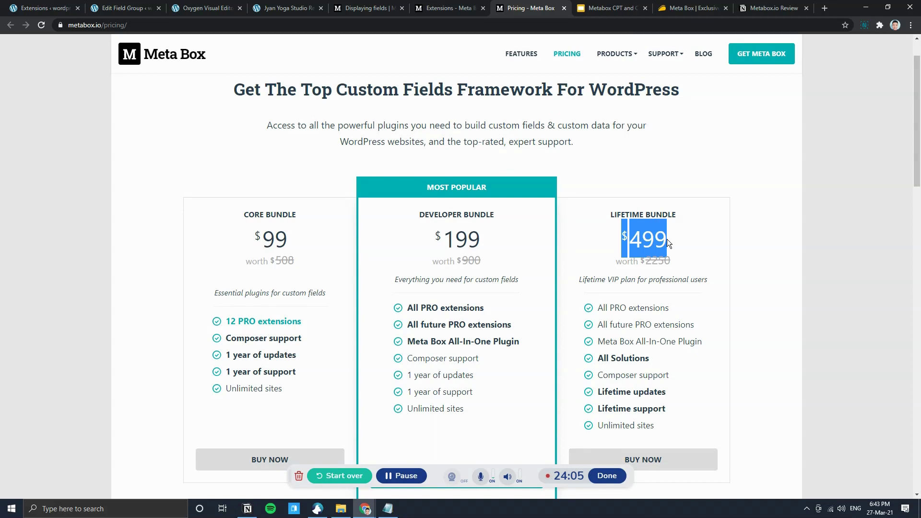
pyautogui.click(692, 244)
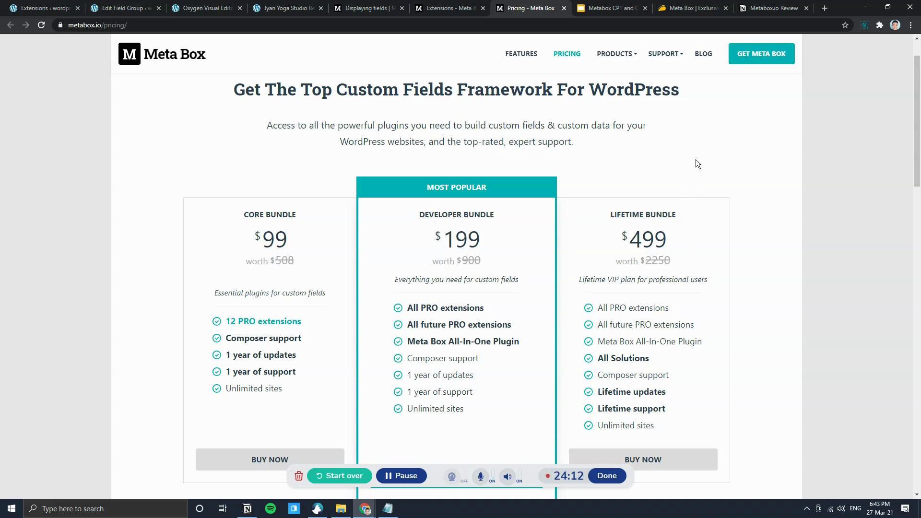
pyautogui.click(690, 8)
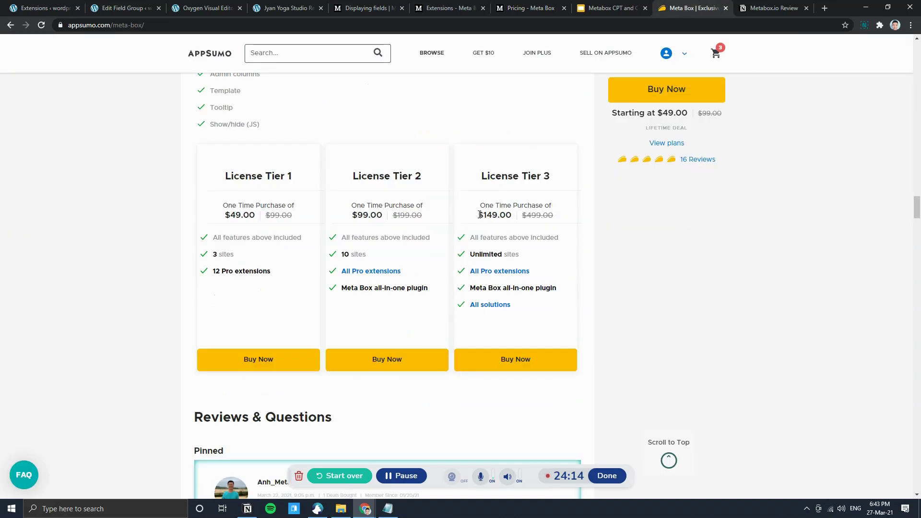